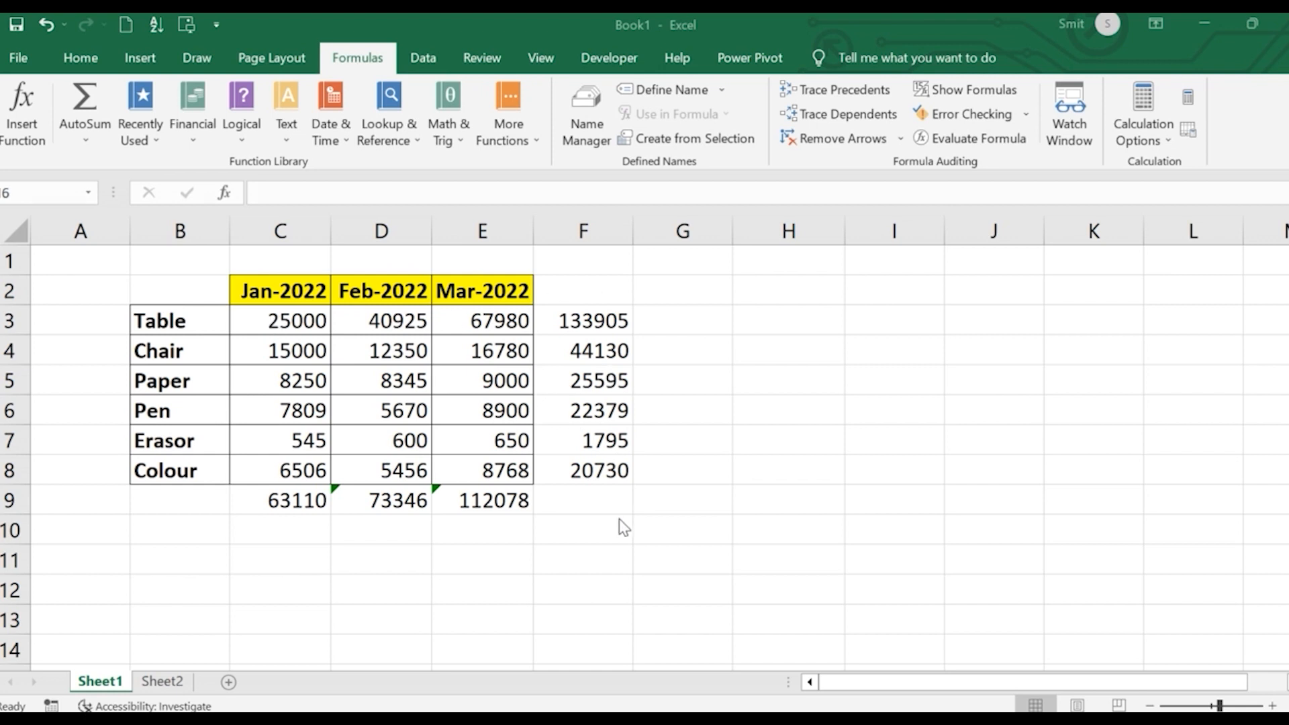
- Examine the formulas behind the monthly totals in C9:E9 and the item totals in F3:F8
left_click(289, 498)
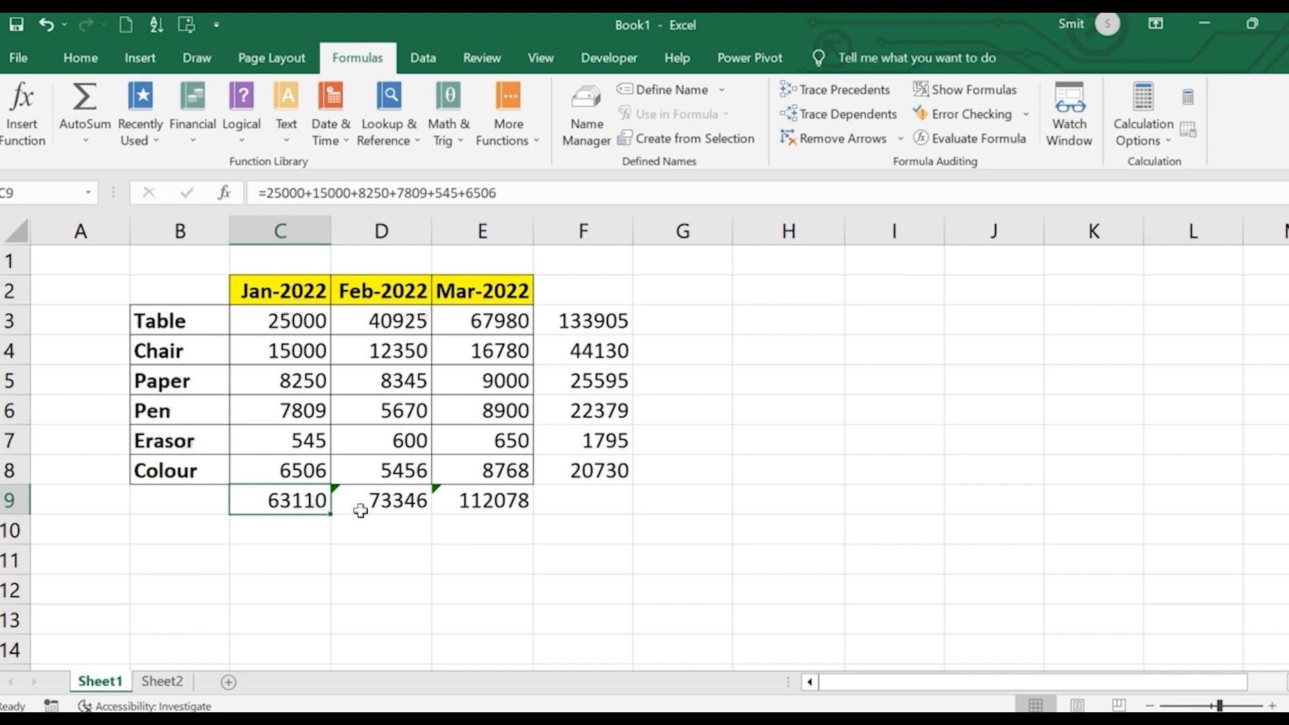
left_click_drag(293, 300, 422, 308)
left_click(426, 373)
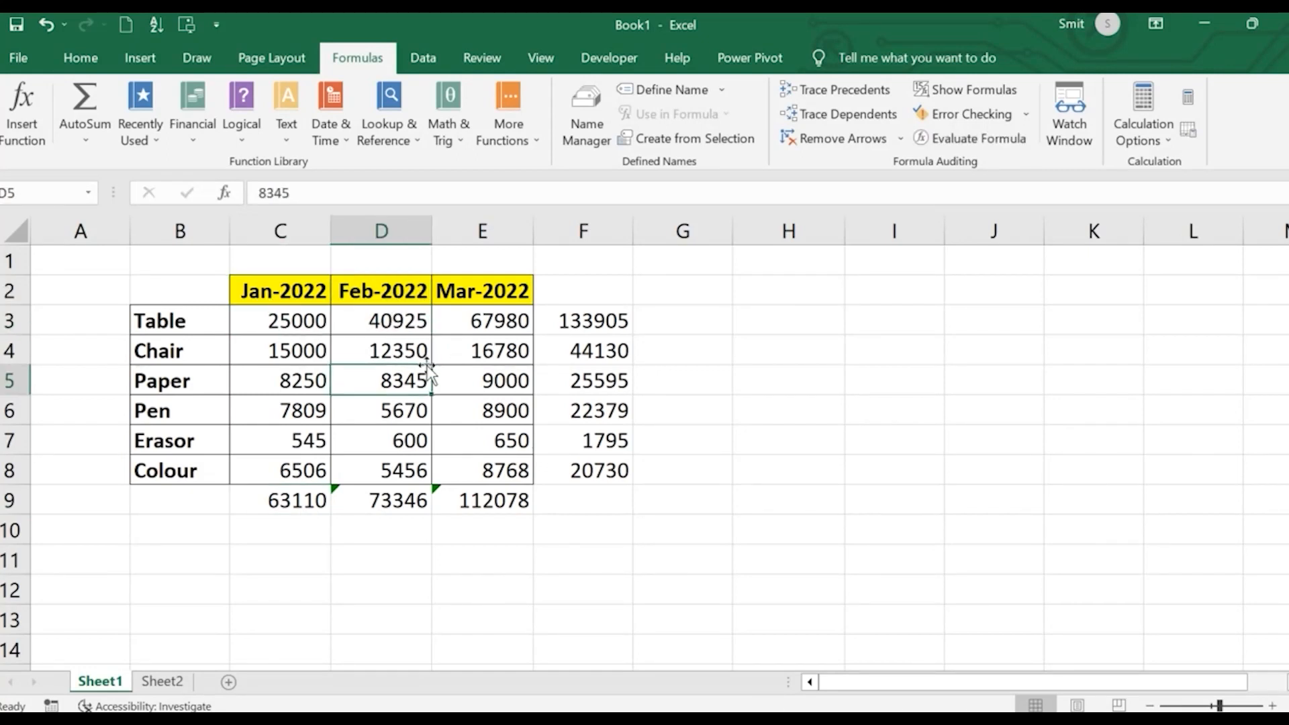
left_click(588, 438)
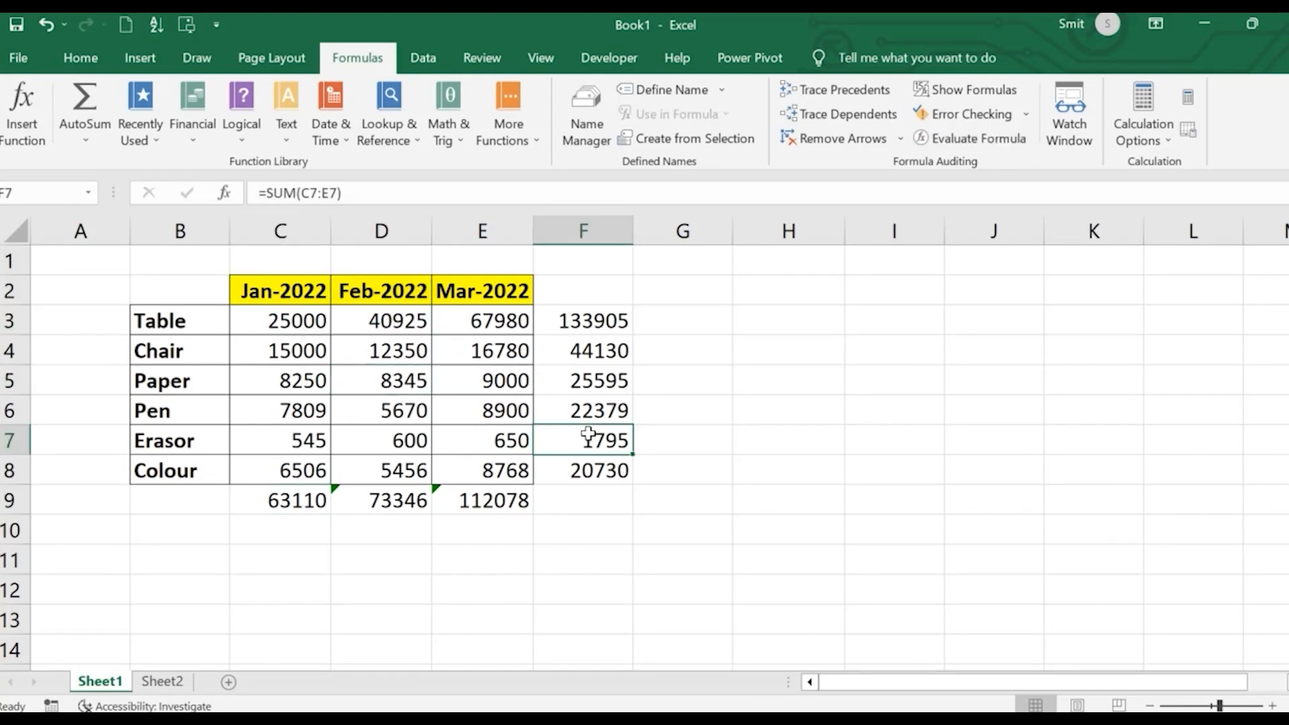
left_click(300, 504)
left_click(417, 507)
left_click(474, 502)
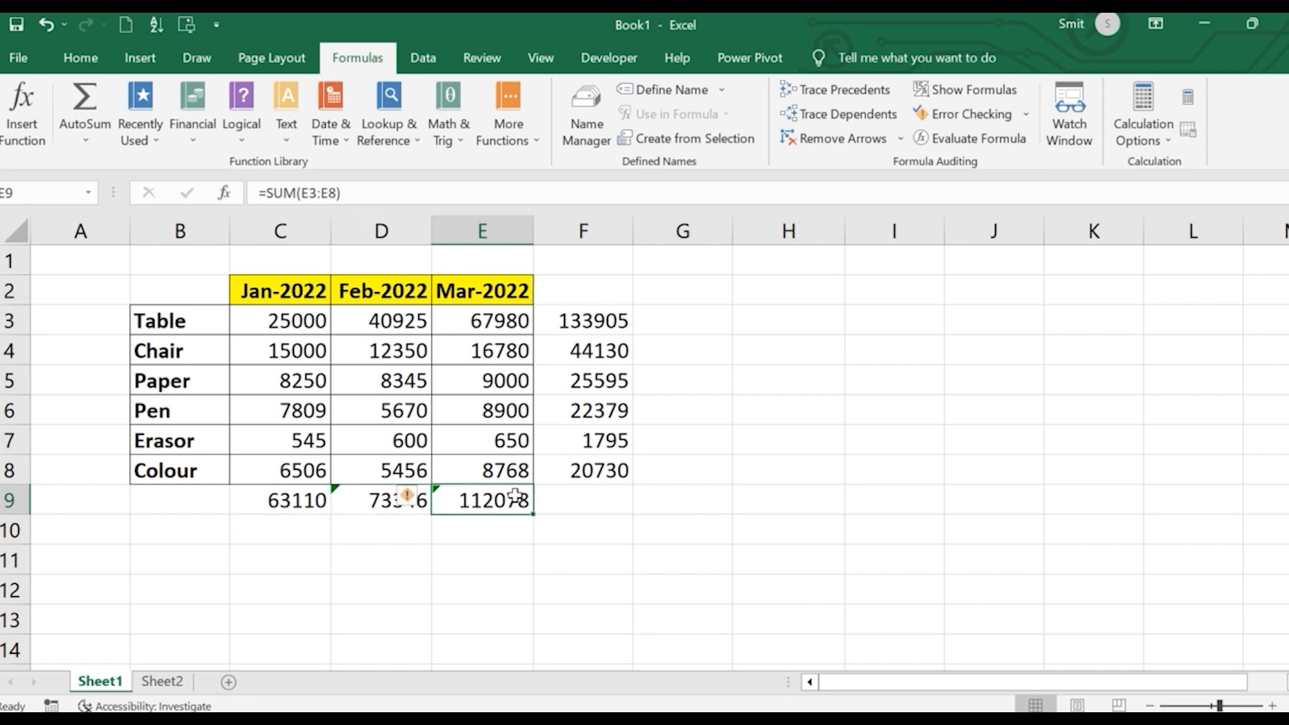
left_click_drag(583, 323, 593, 466)
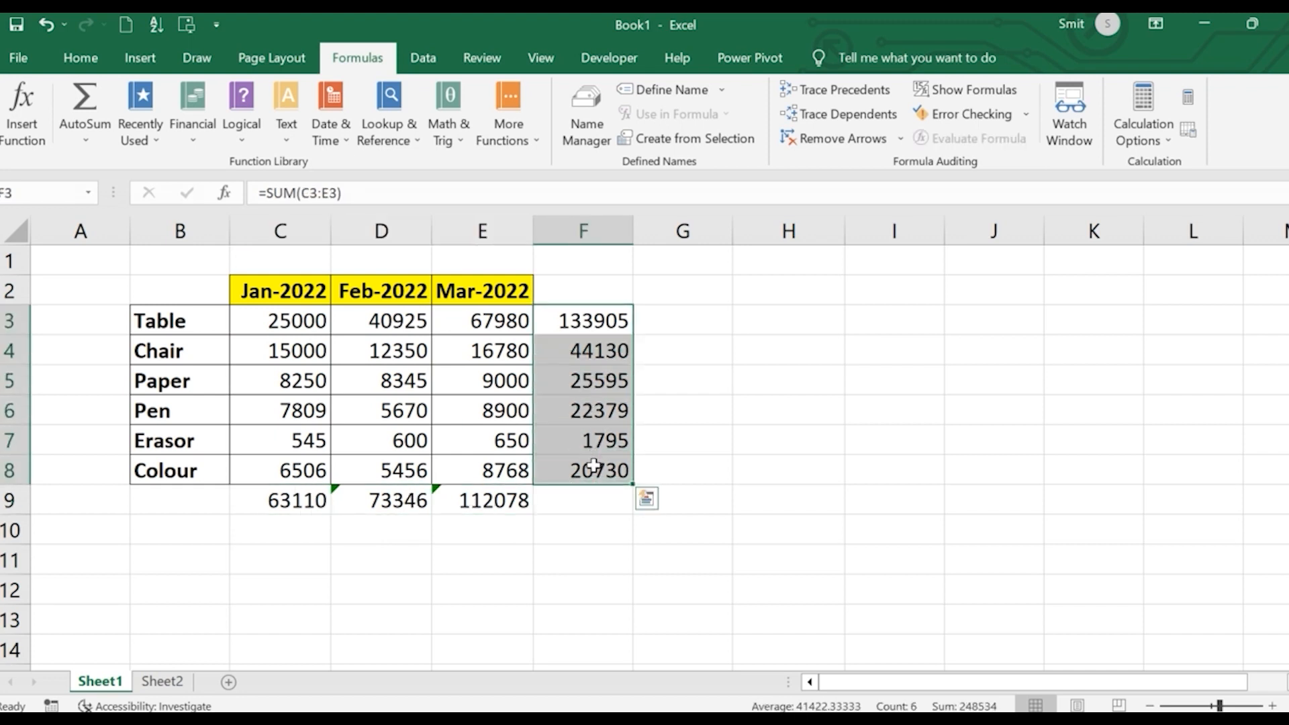
left_click(300, 537)
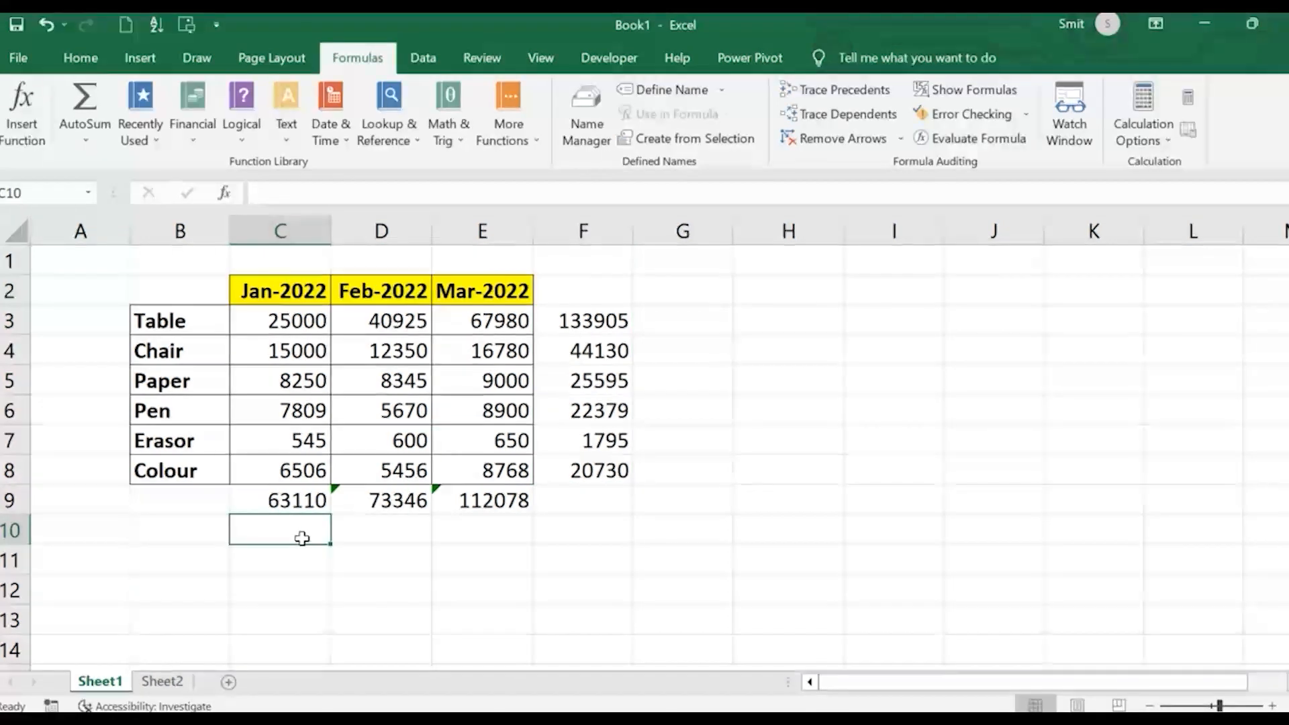
- Clear the monthly totals in C9:E9 and the item totals in F3:F8
left_click_drag(272, 497, 480, 508)
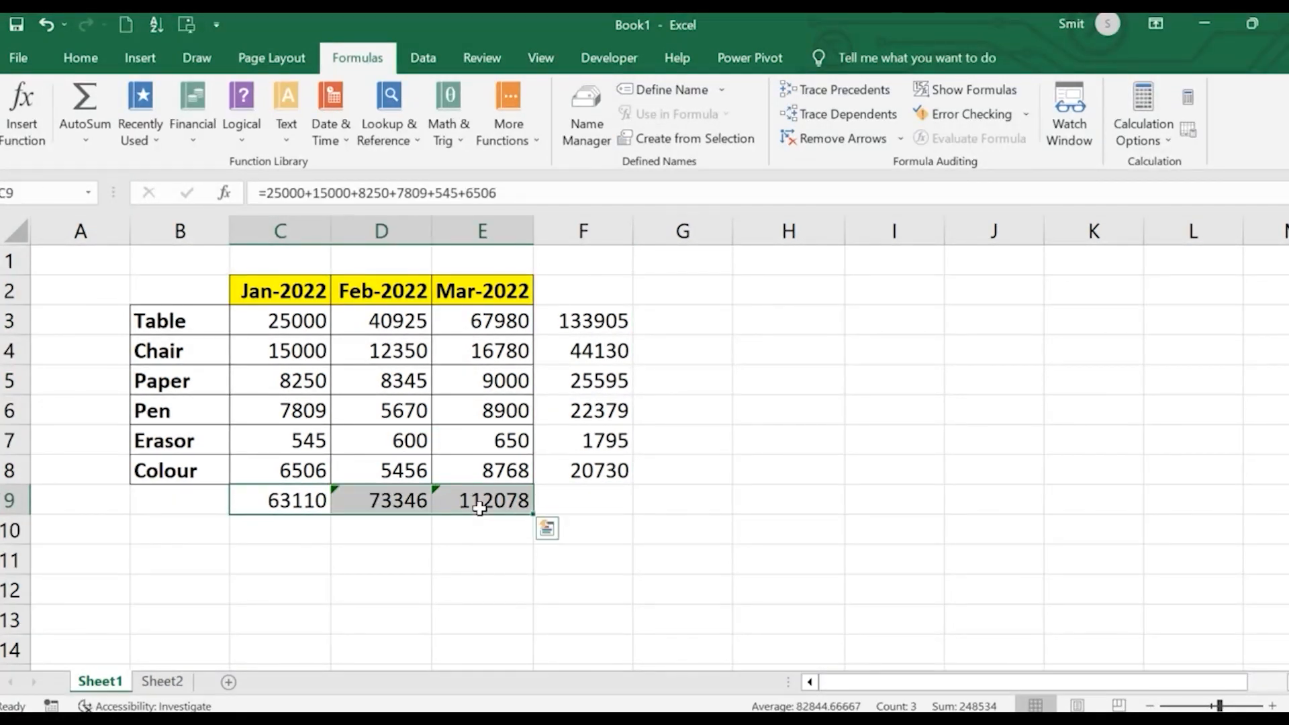
key("Delete")
left_click_drag(581, 321, 593, 483)
key("Delete")
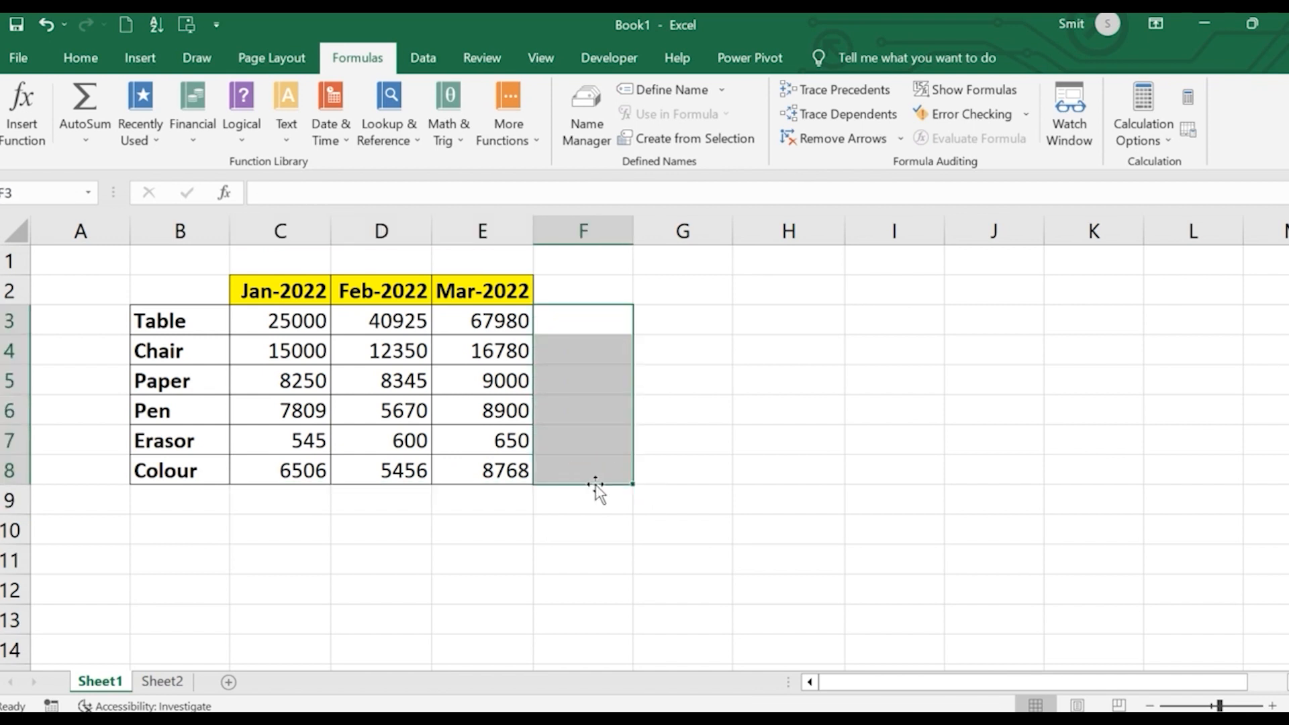
left_click(437, 570)
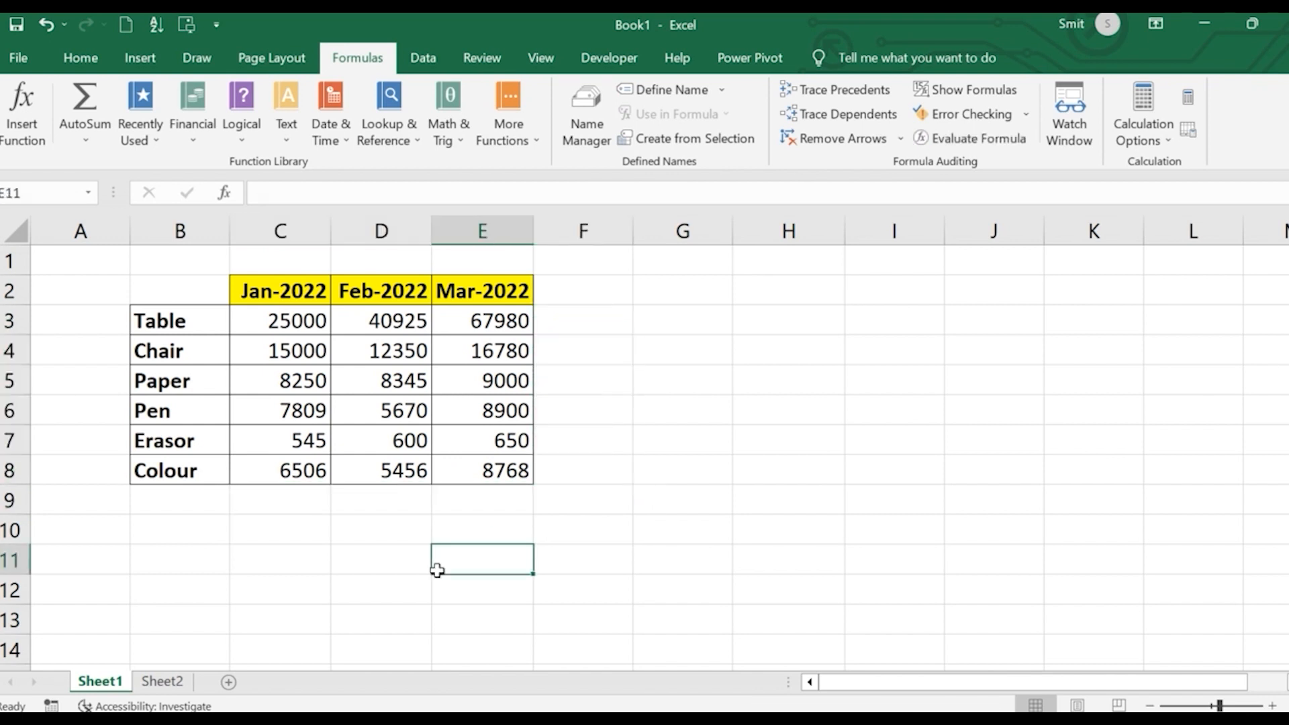
left_click(266, 510)
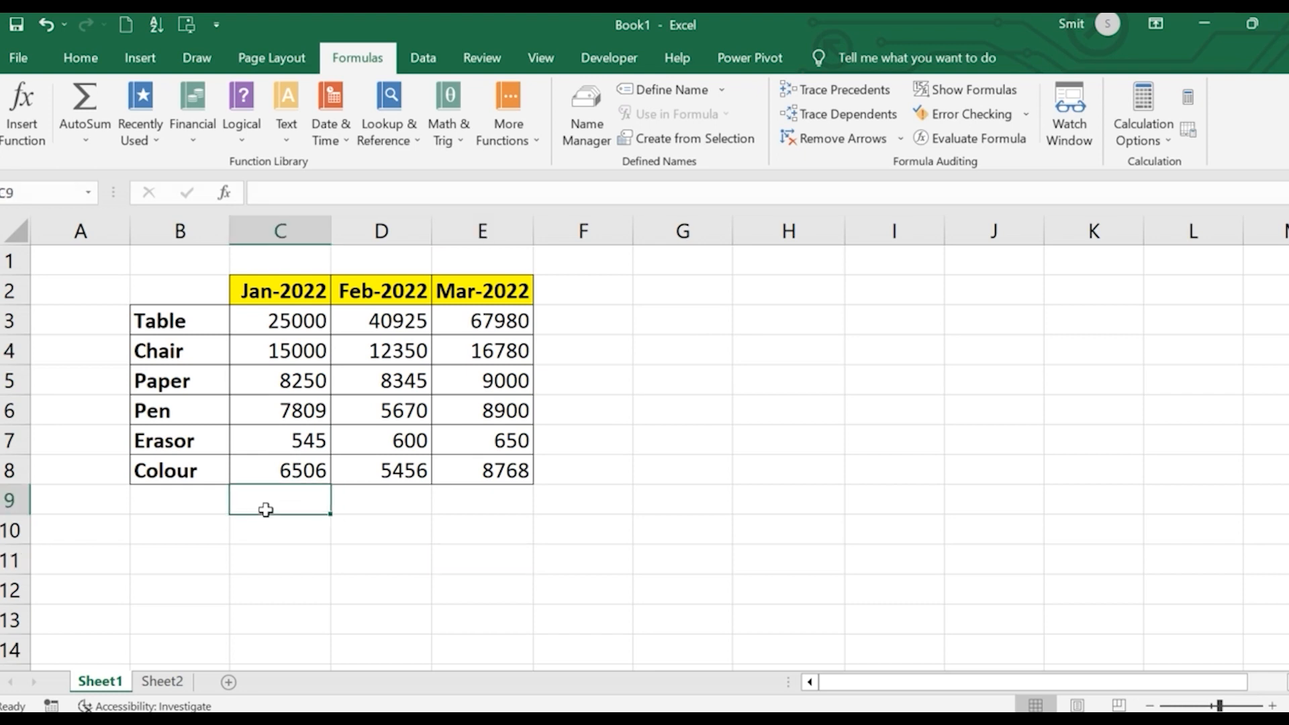
left_click(70, 106)
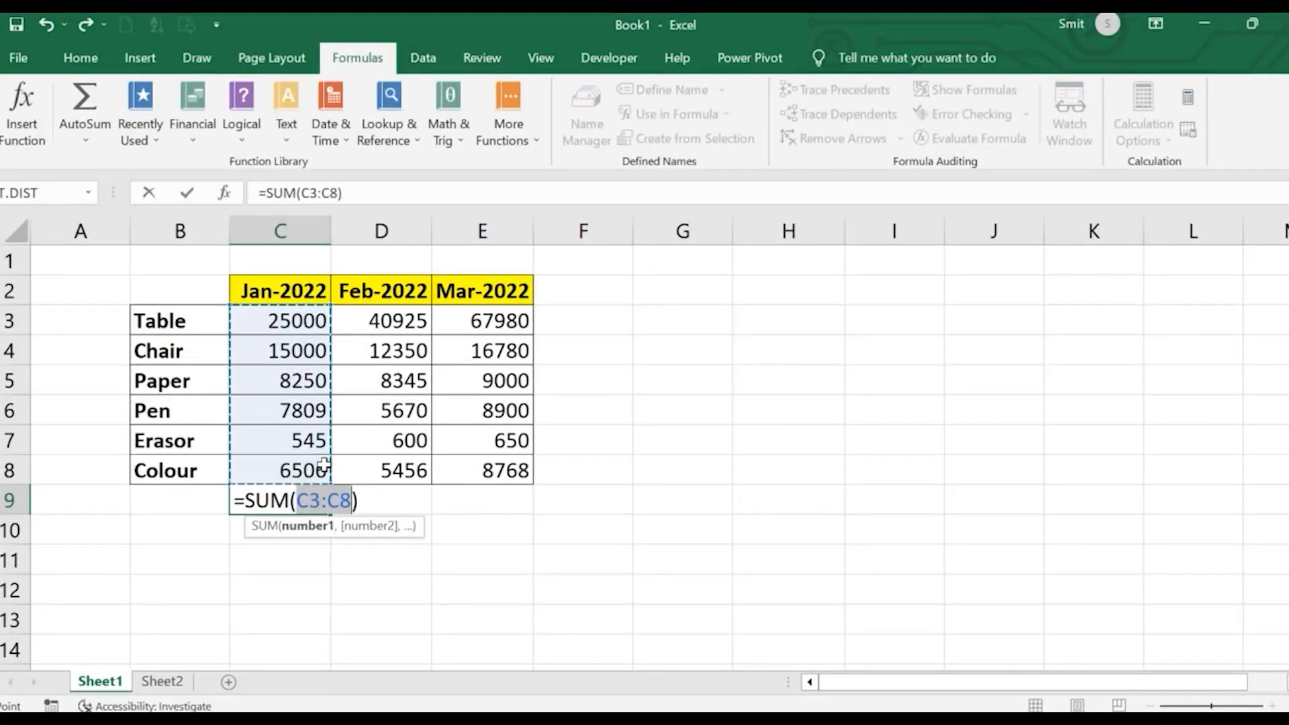
key("Escape")
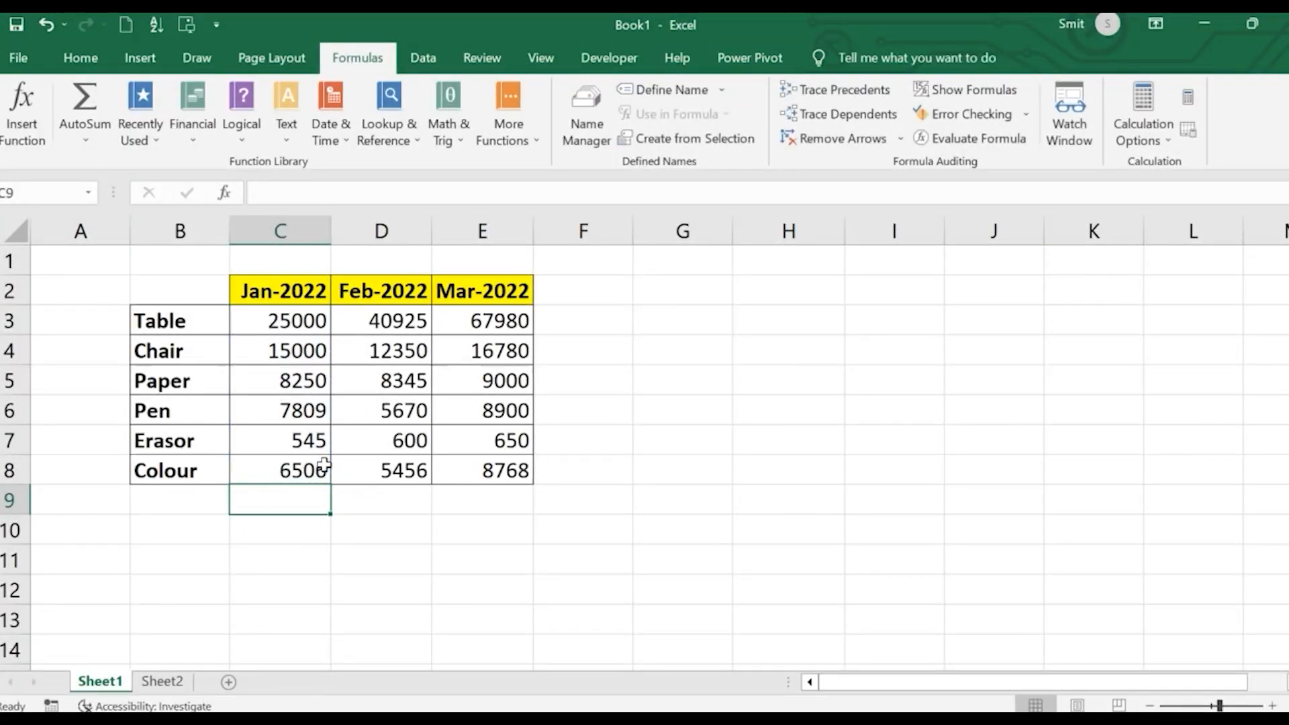
- Use AutoSum to total the Table row (C3:E3) in F3 and the Chair row (C4:E4) in F4
left_click(625, 314)
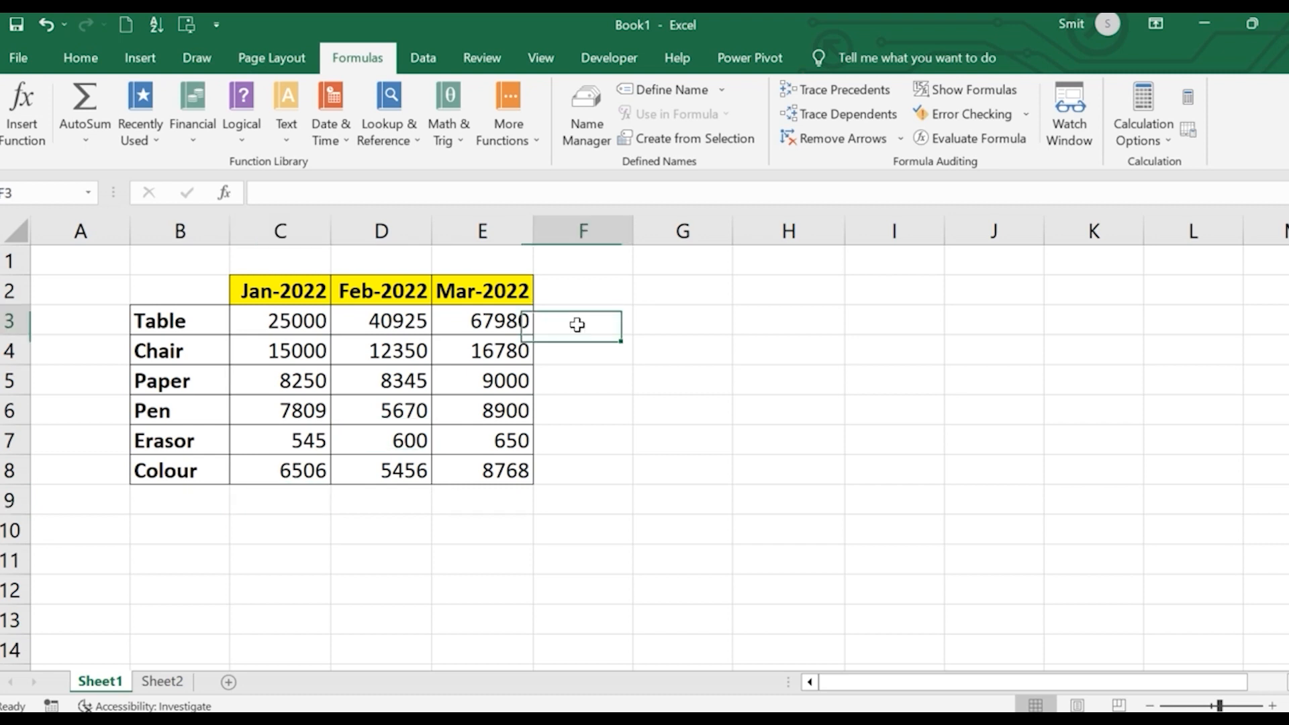
left_click(86, 104)
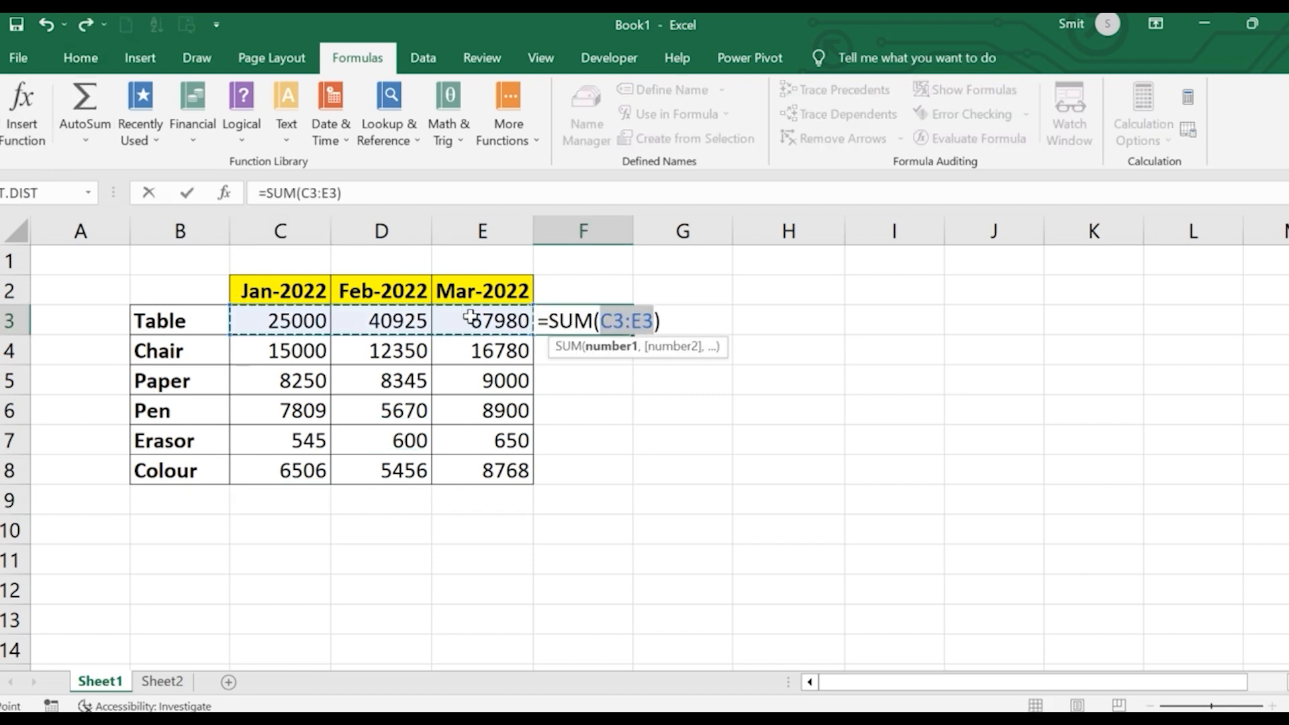
left_click(554, 361)
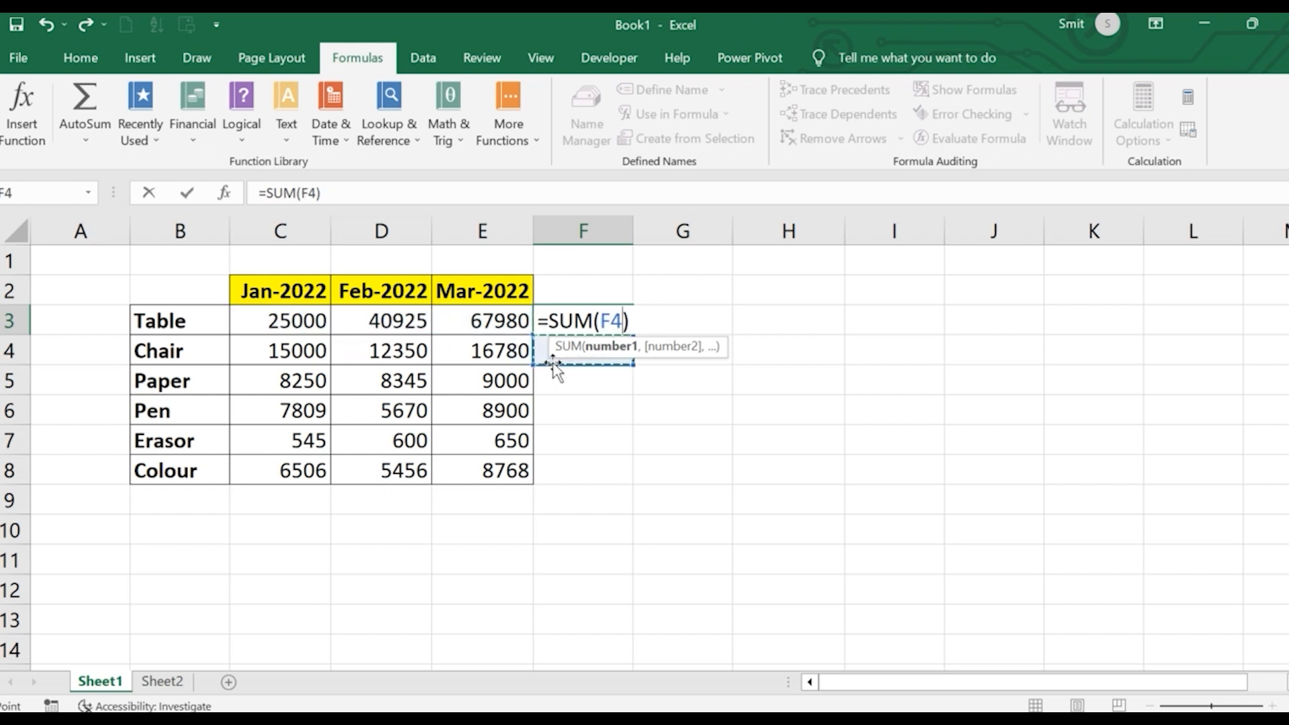
key("Escape")
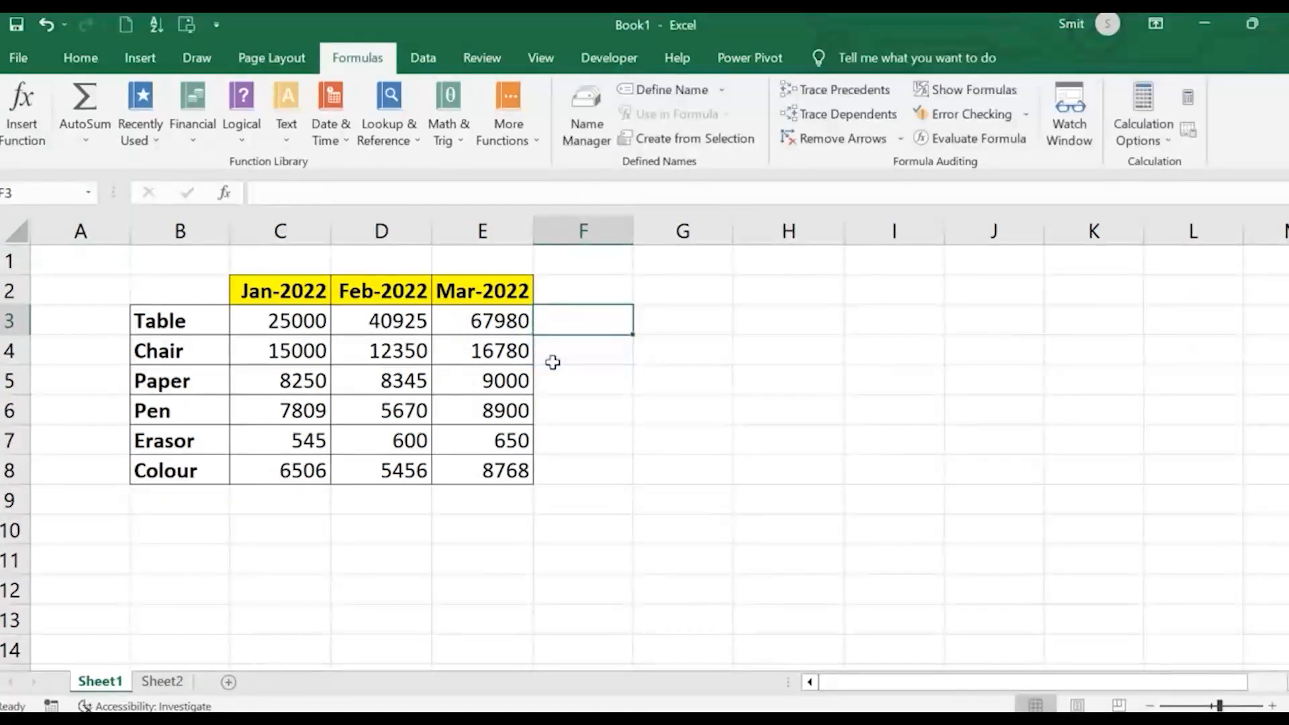
left_click(86, 101)
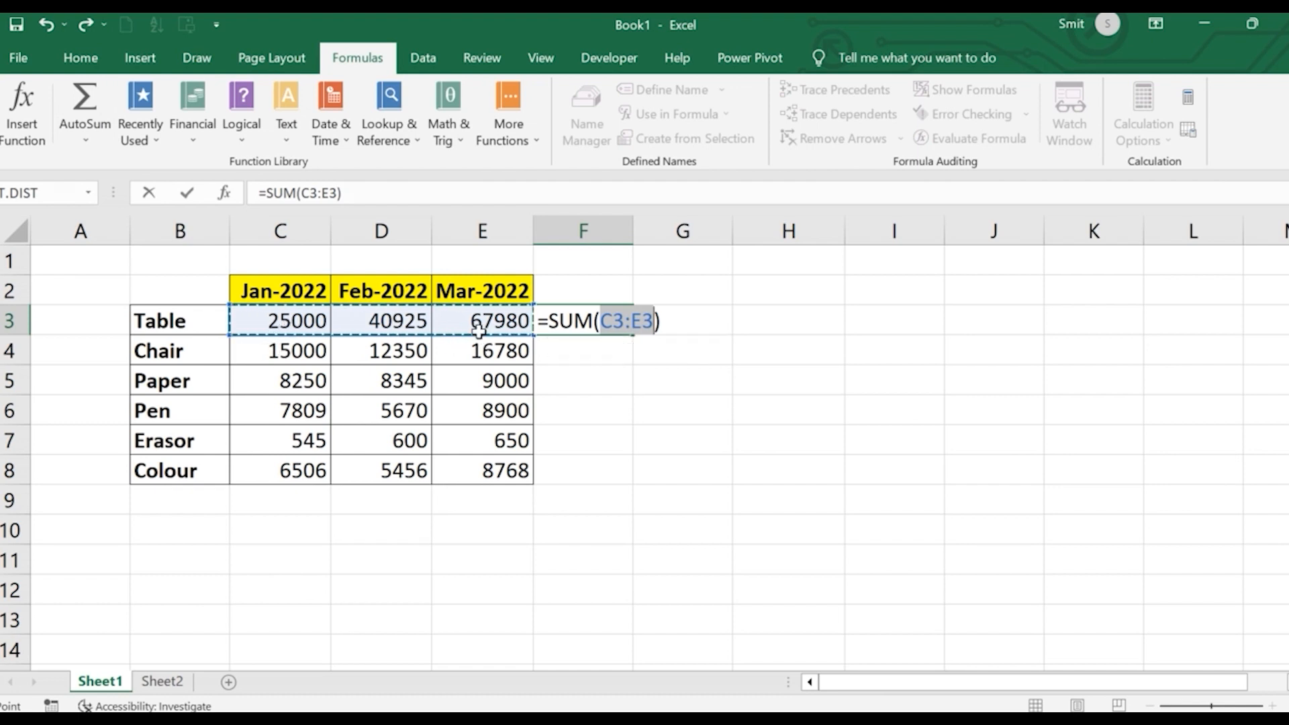
key("Return")
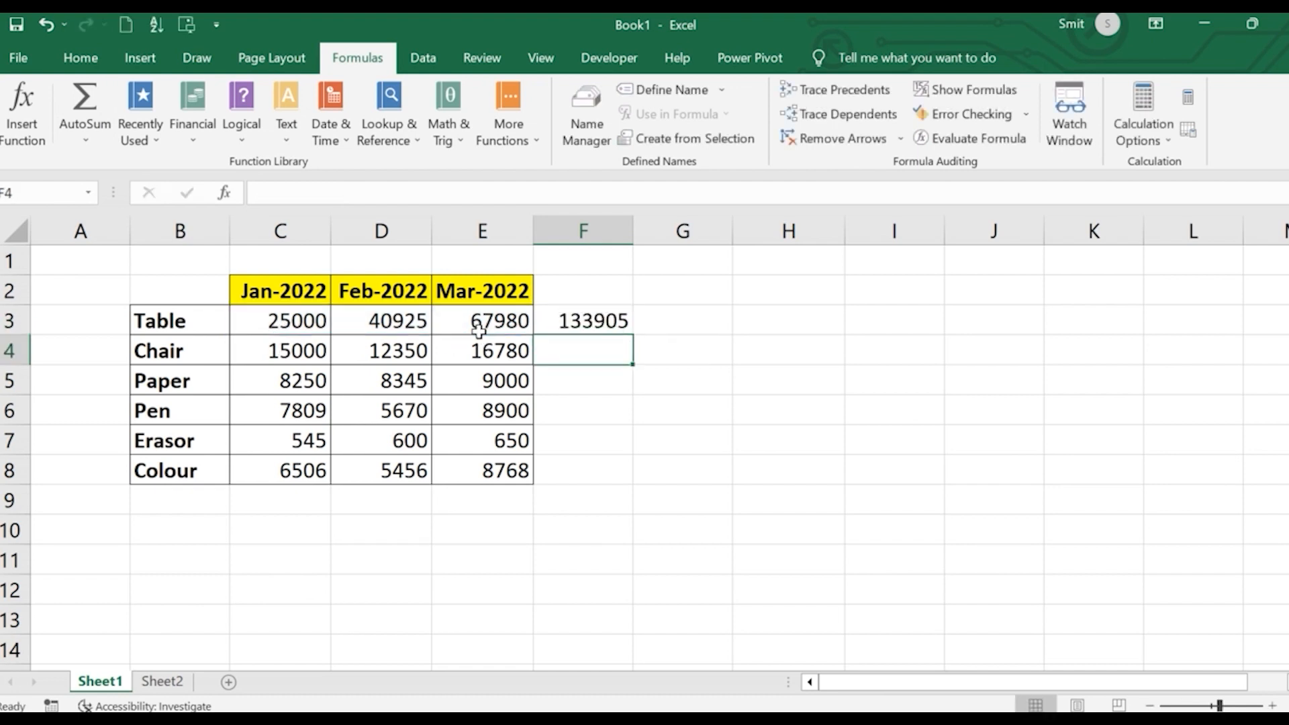
left_click(88, 102)
key("Return")
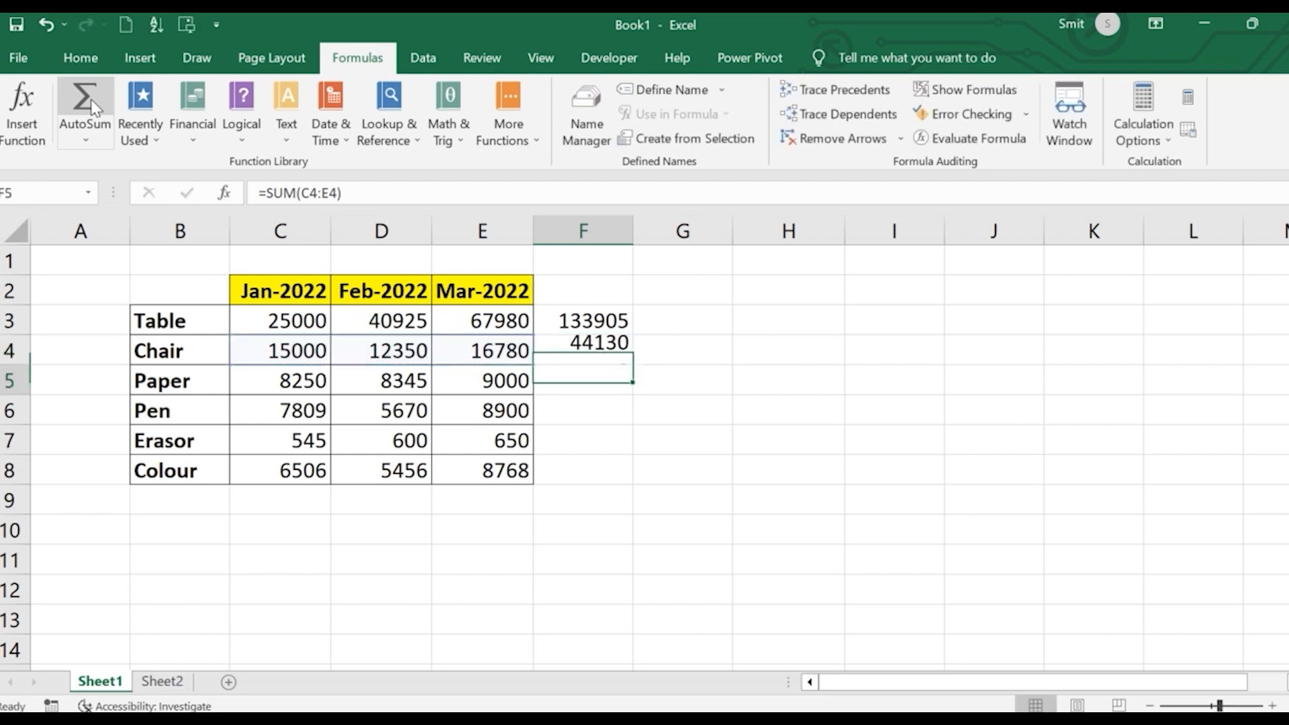
type("=")
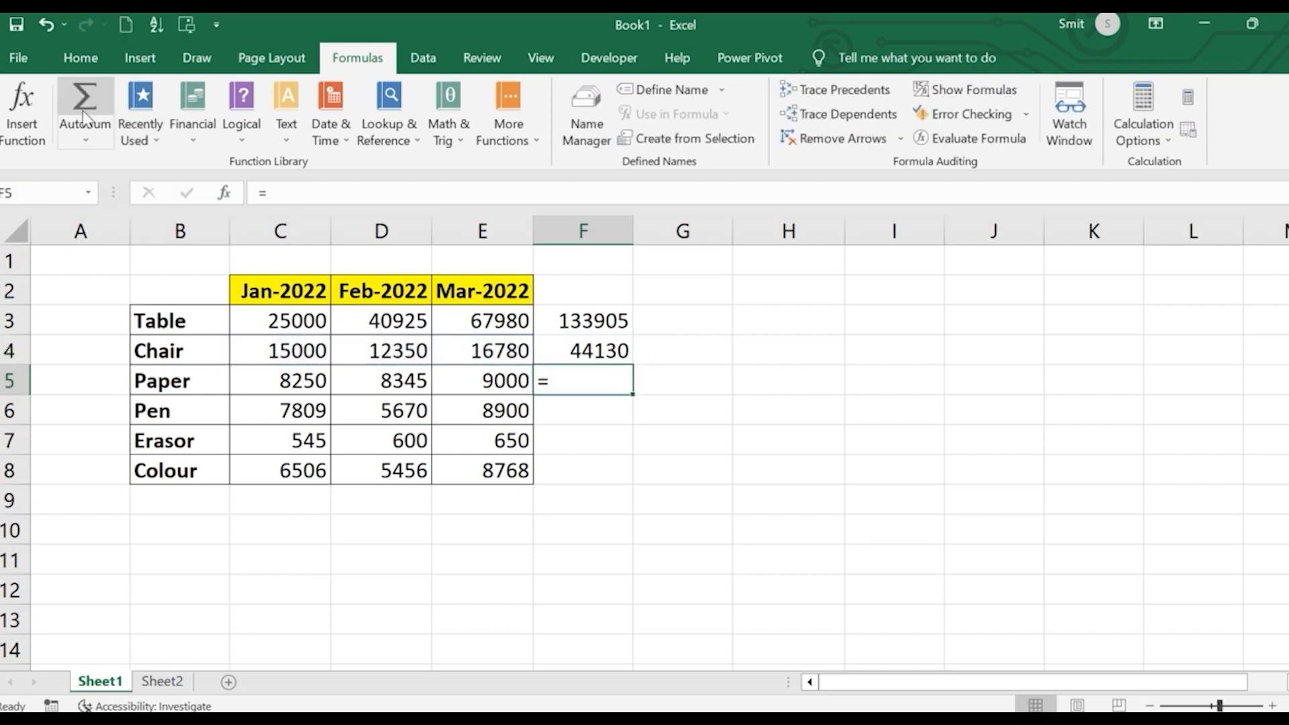
key("Escape")
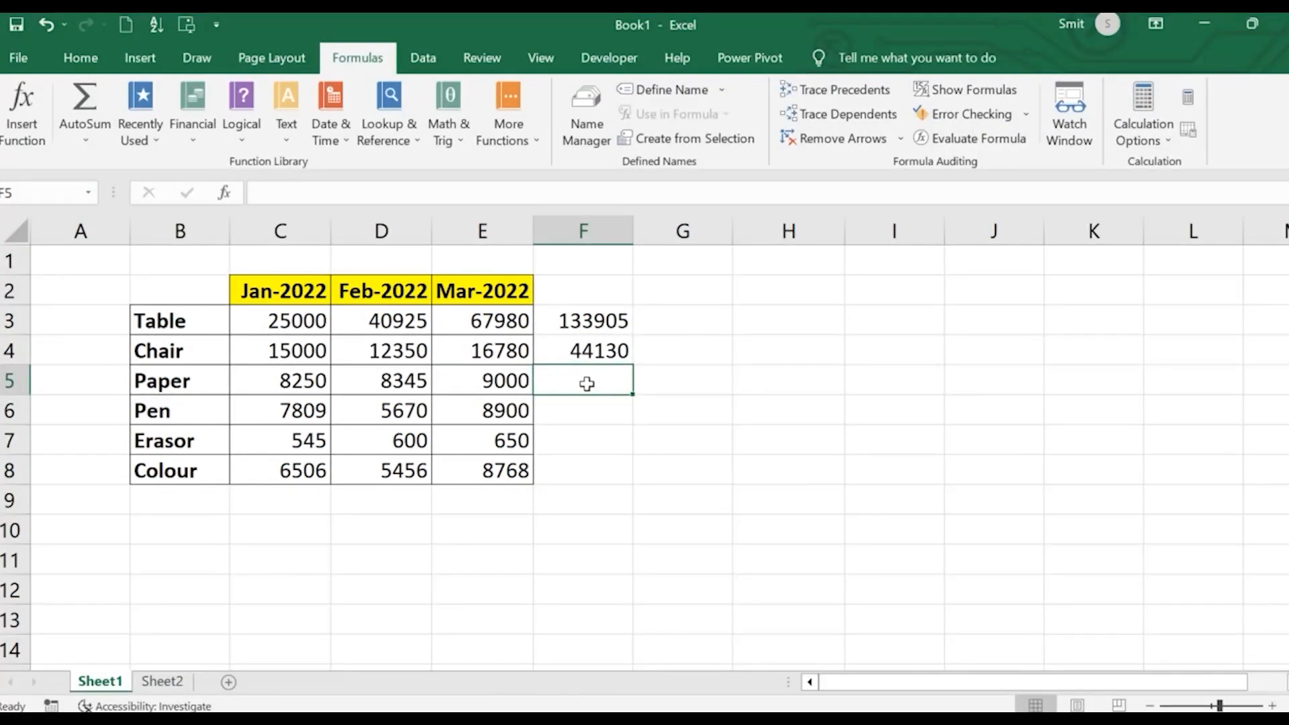
left_click(85, 100)
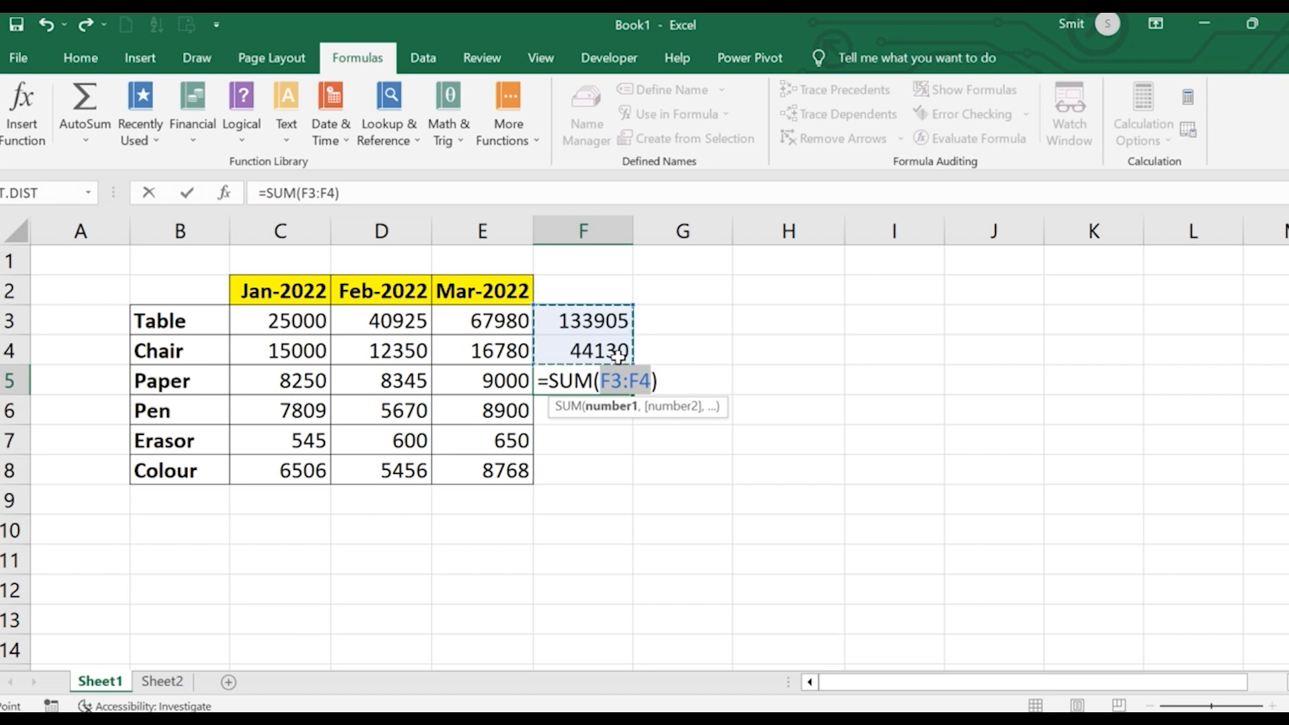
key("Delete")
key("Delete")
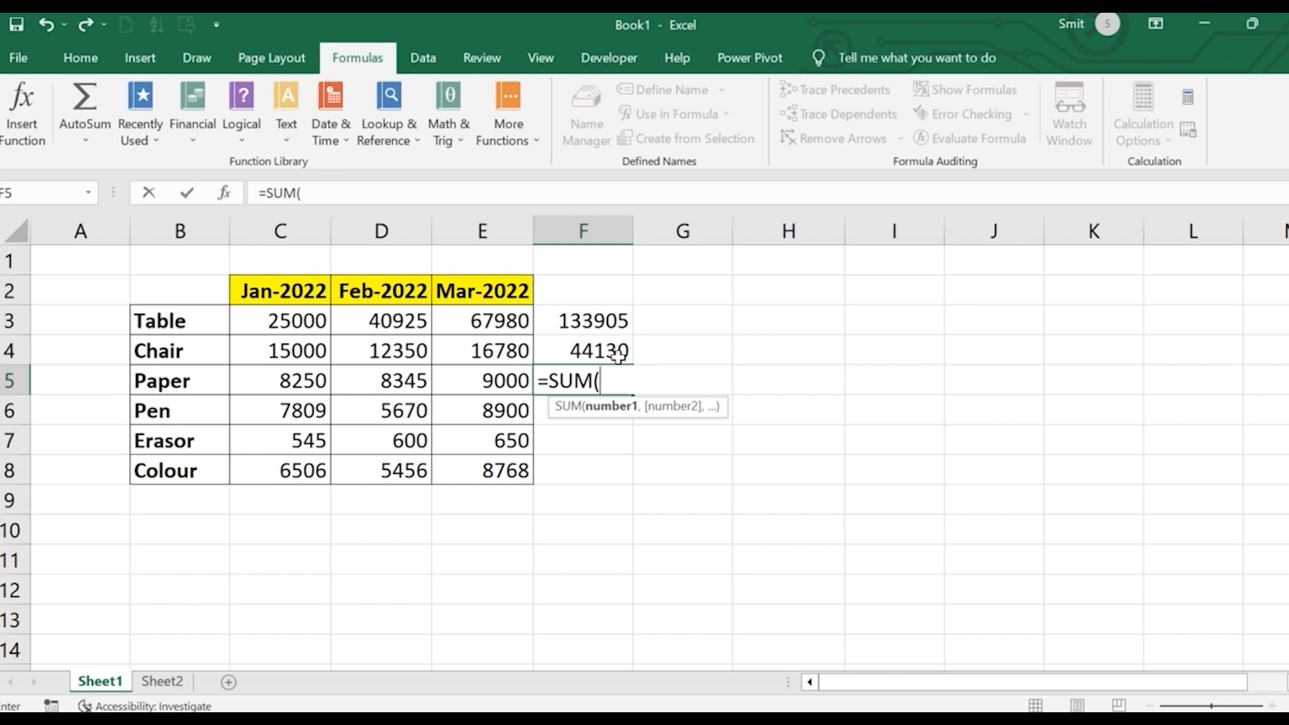
key("BackSpace")
key("BackSpace")
key("BackSpace")
key("BackSpace")
key("BackSpace")
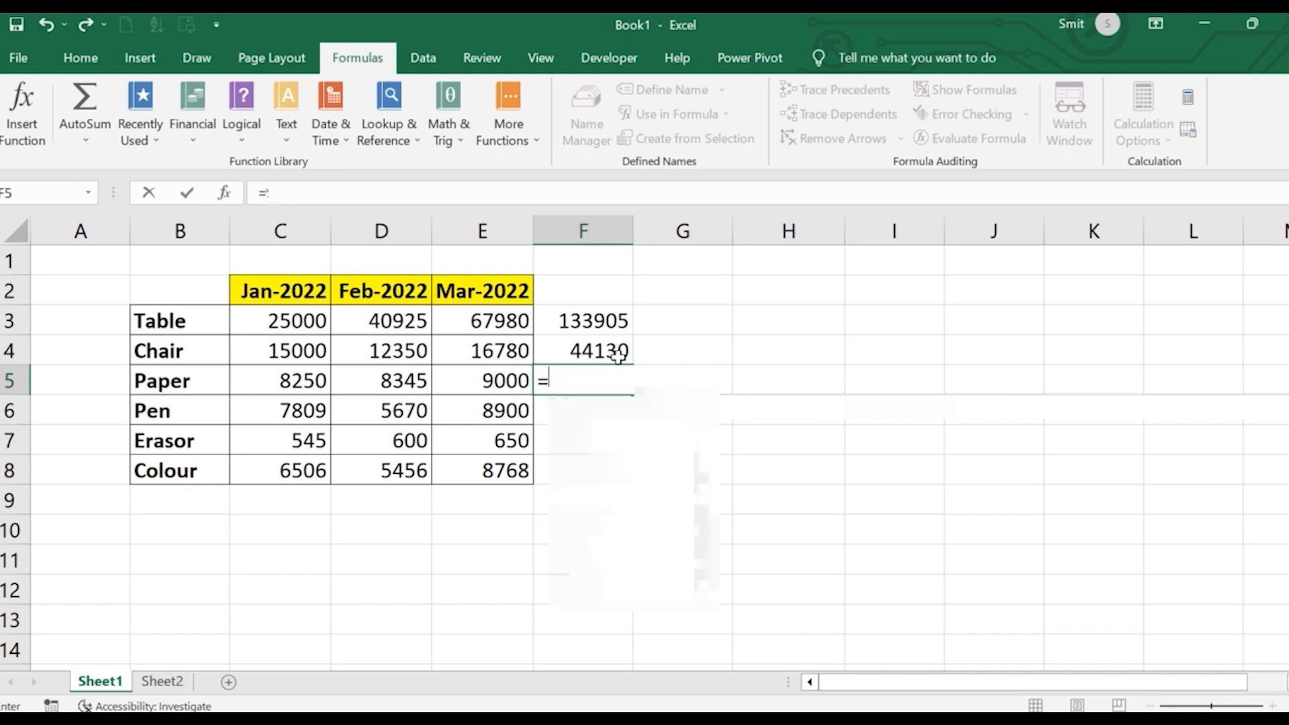
- Clear the Table and Chair row totals in F3:F4
left_click_drag(578, 321, 572, 356)
key("Delete")
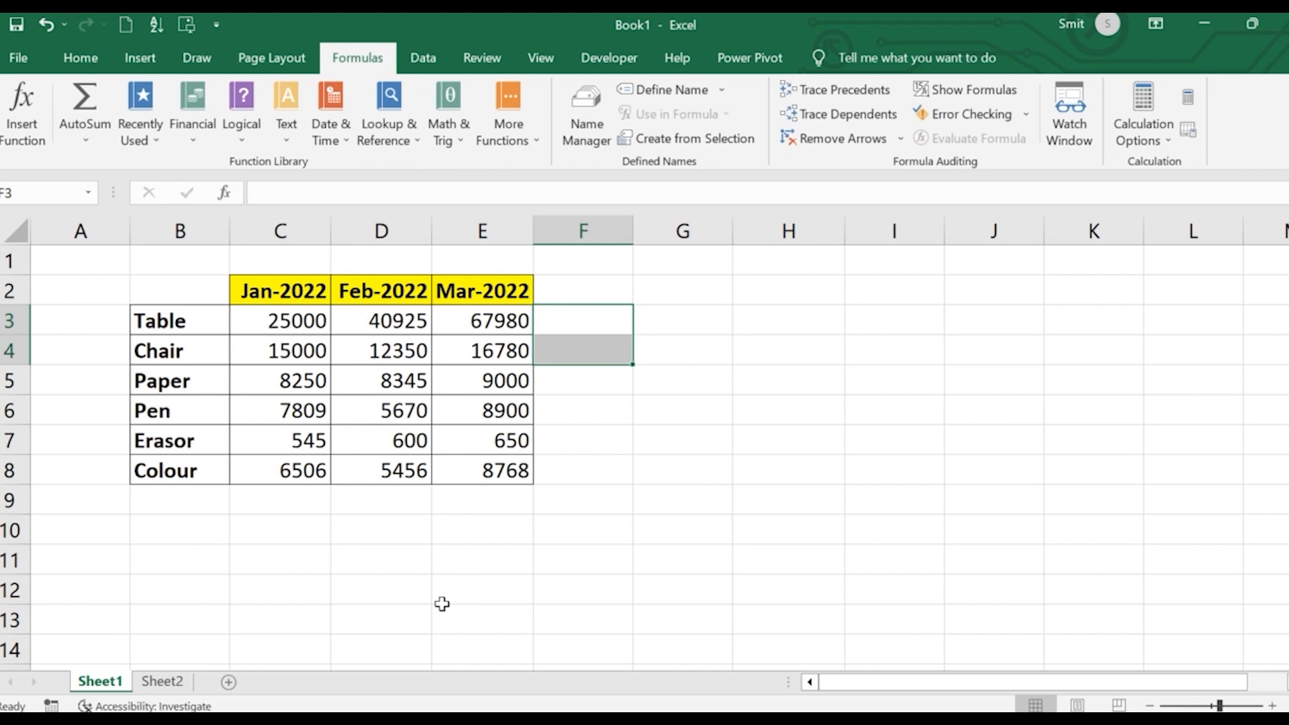
left_click(549, 522)
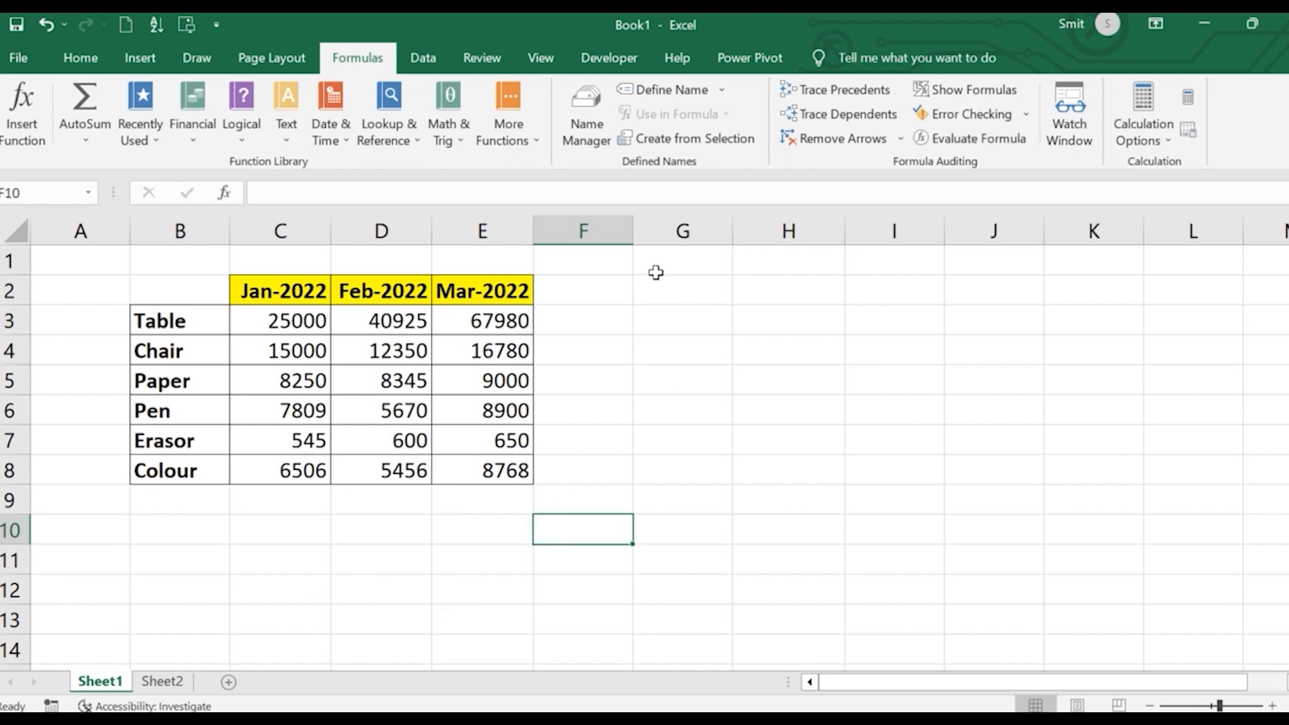
left_click(656, 330)
type("=")
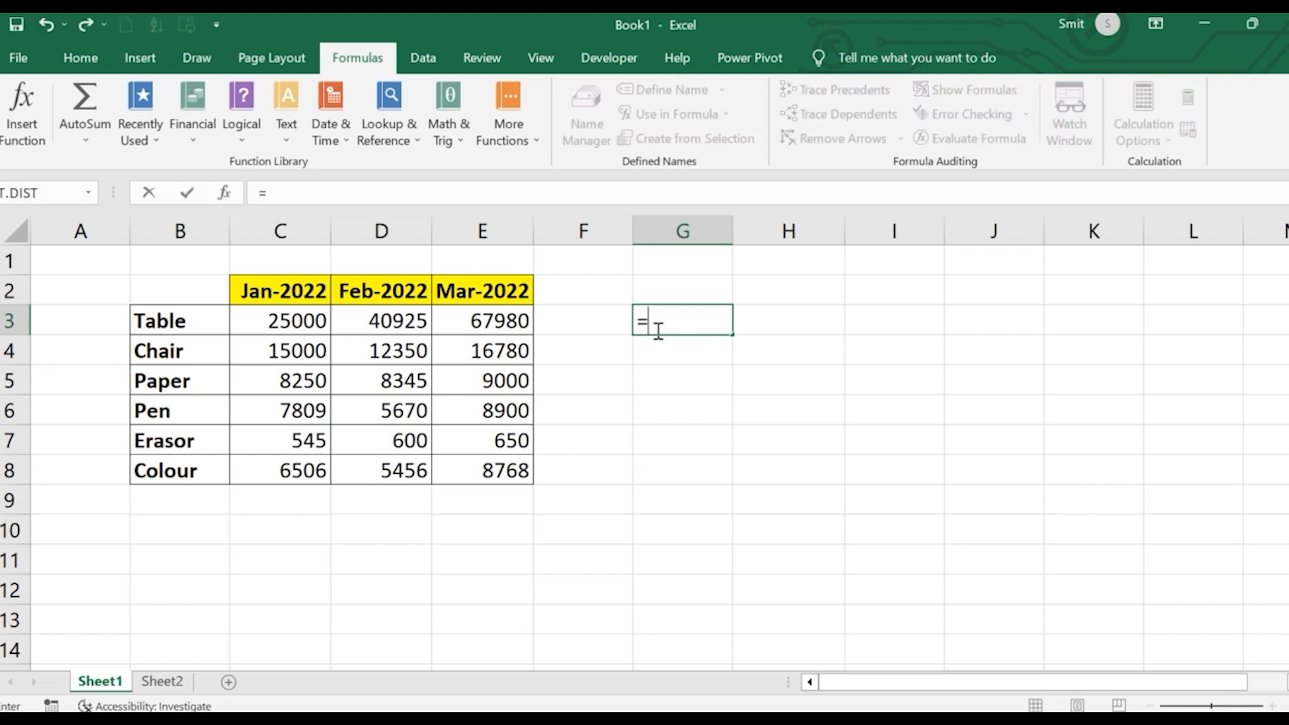
type("25+6")
type("/")
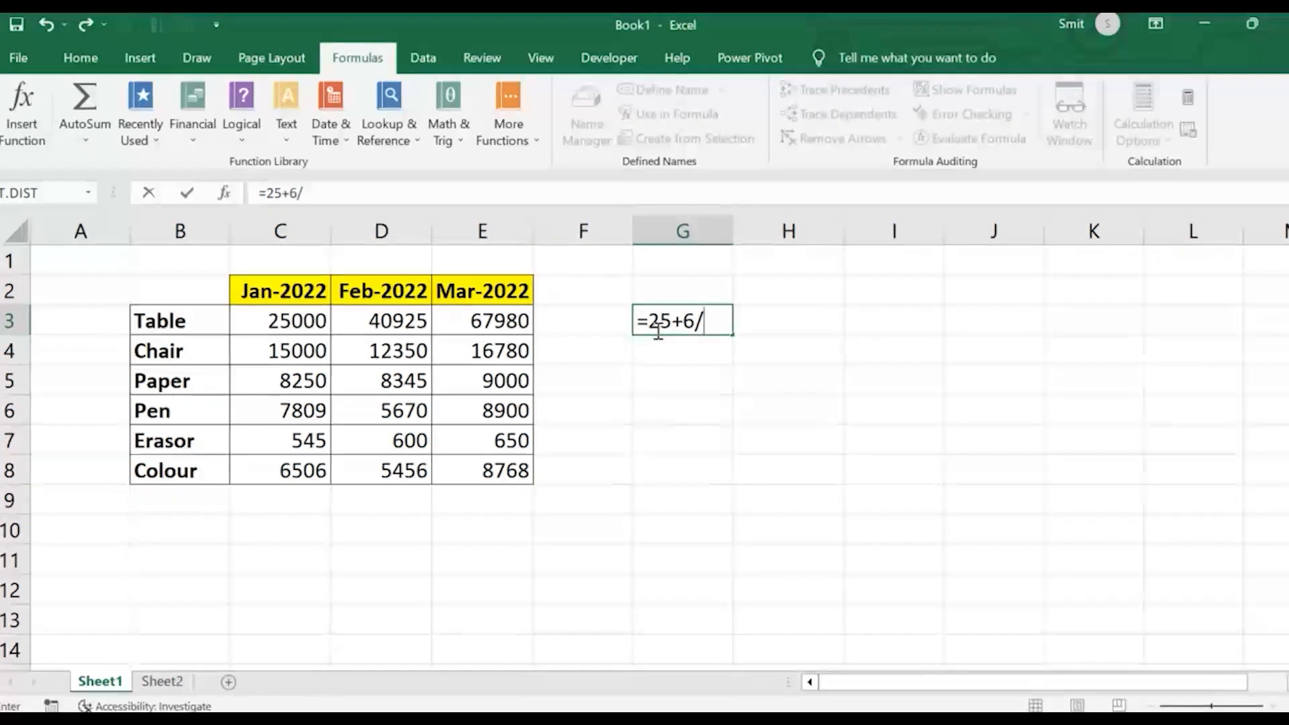
key("BackSpace")
key("BackSpace")
key("BackSpace")
key("BackSpace")
key("BackSpace")
key("BackSpace")
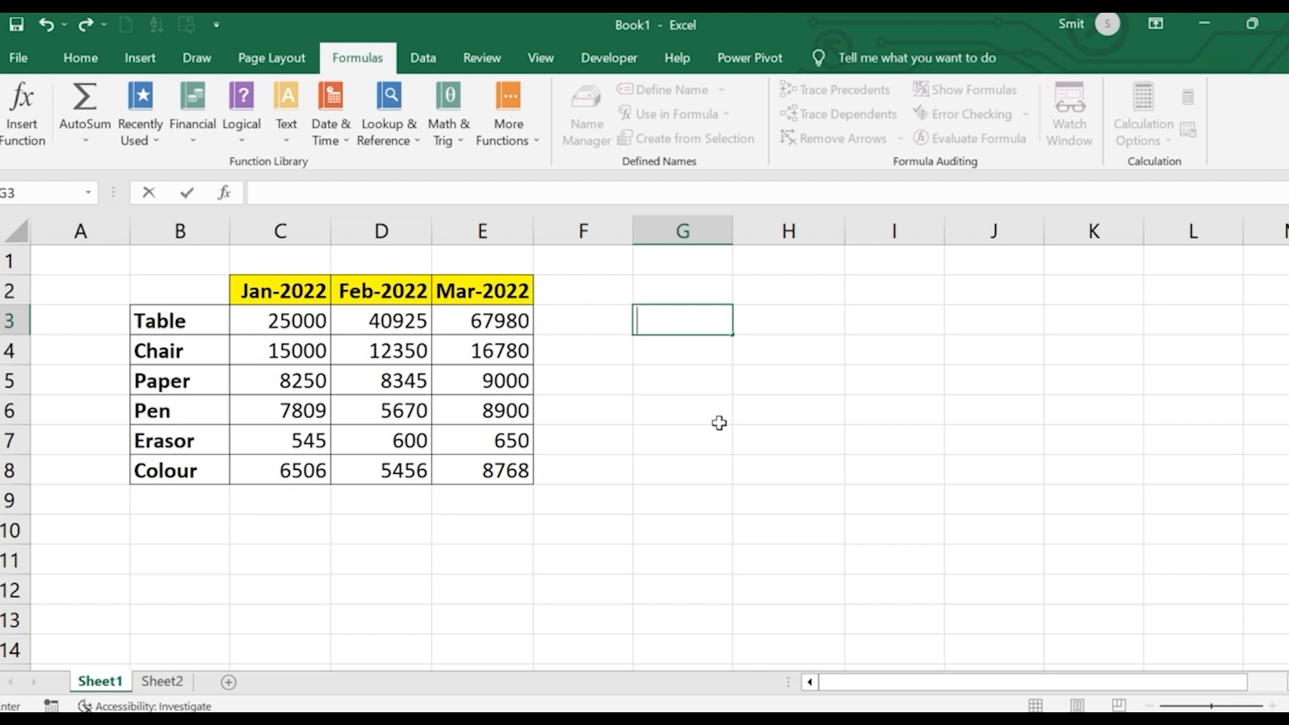
left_click(715, 448)
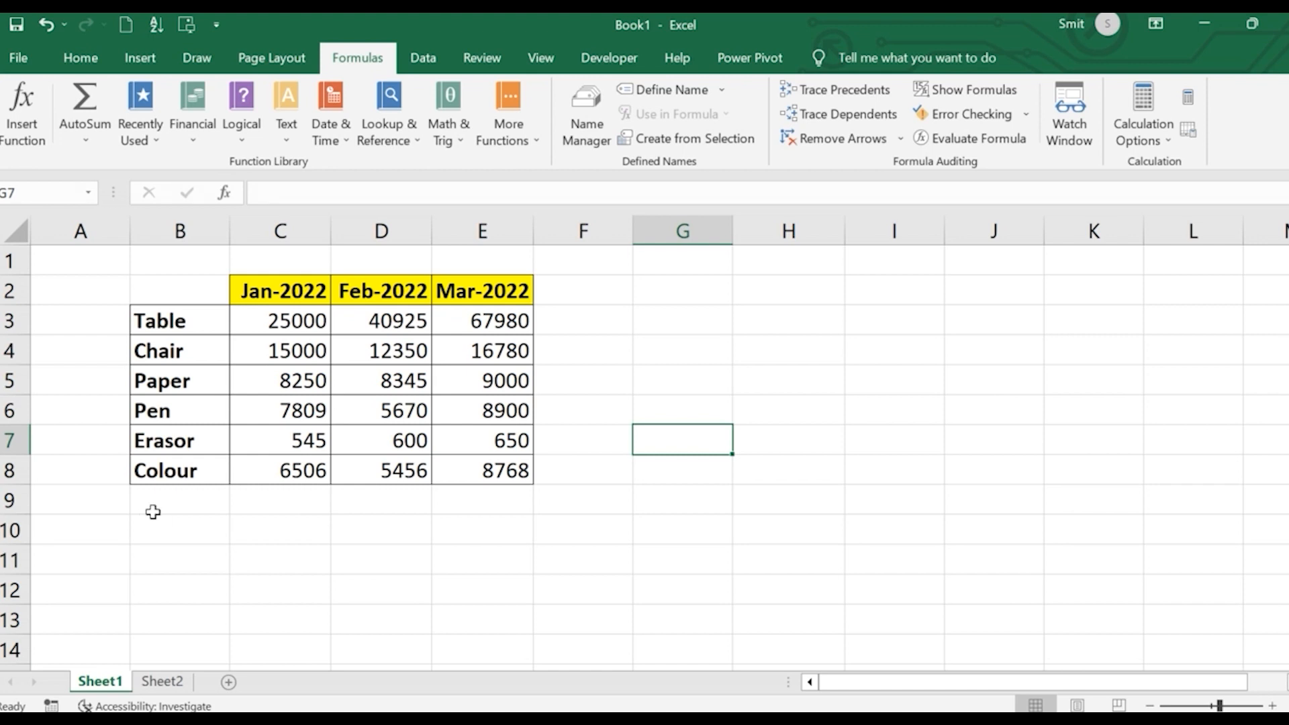
- Label cell A9 GST and enter the rate 18% beside it in B9
left_click(86, 500)
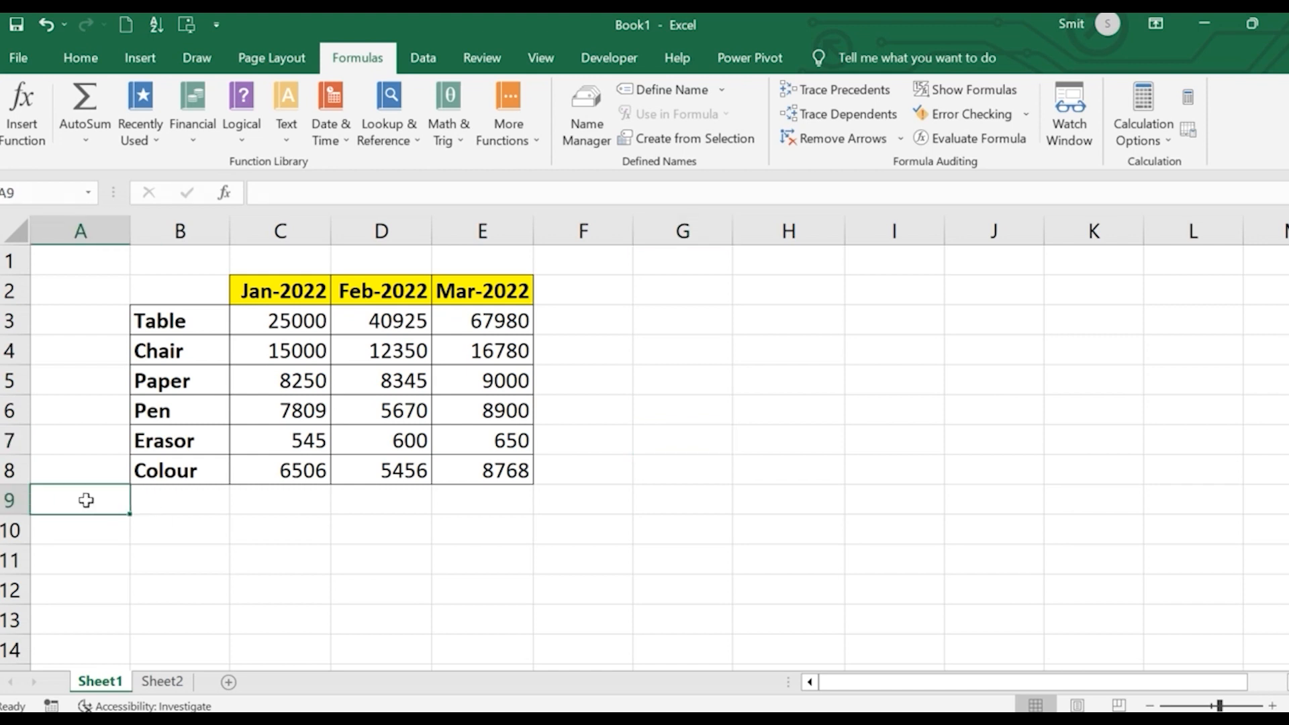
type("GST")
left_click(170, 500)
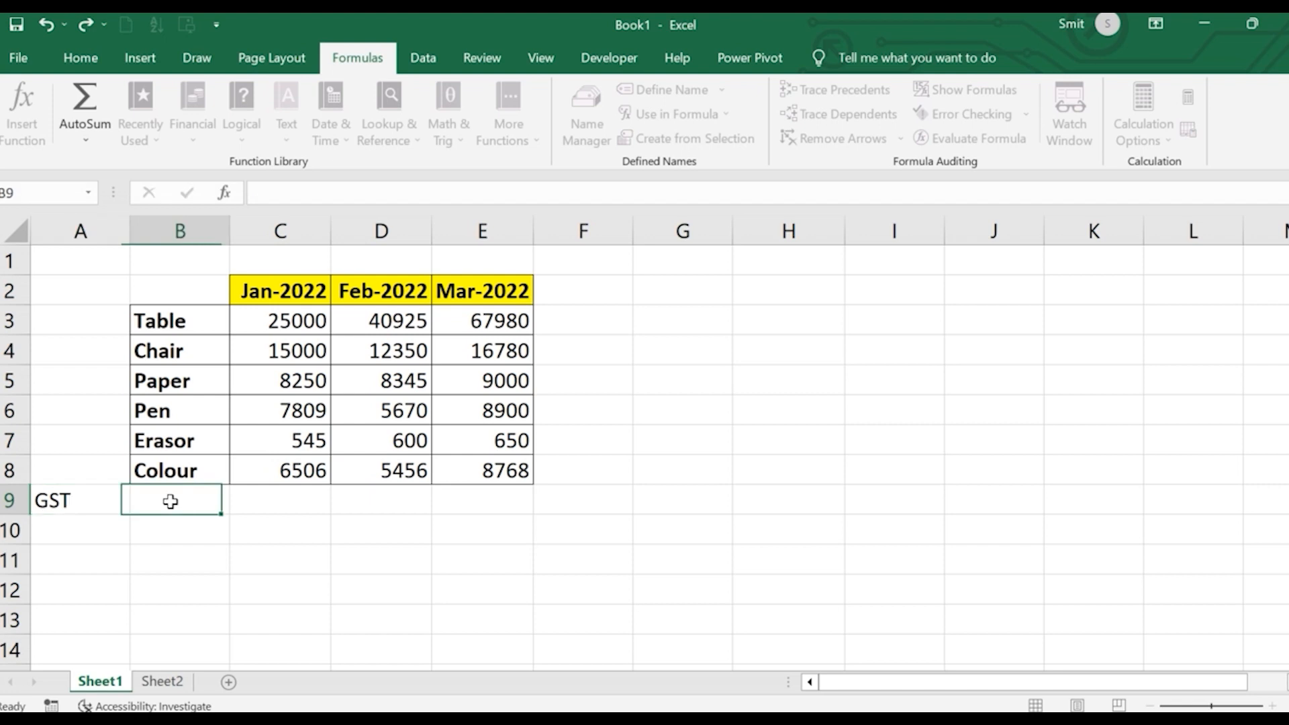
type("18")
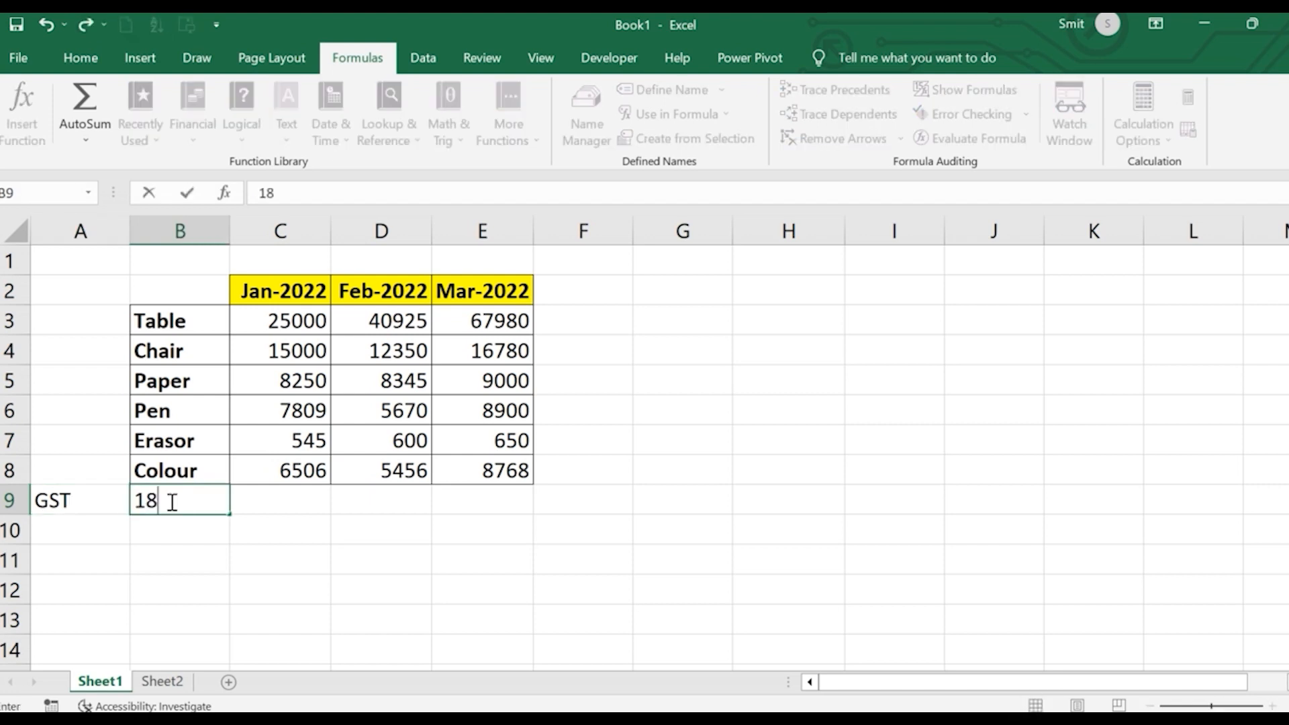
type("%")
- Enter =SUM(C3:C8)*1.18 in C9 to calculate the January total including 18% GST
left_click(282, 501)
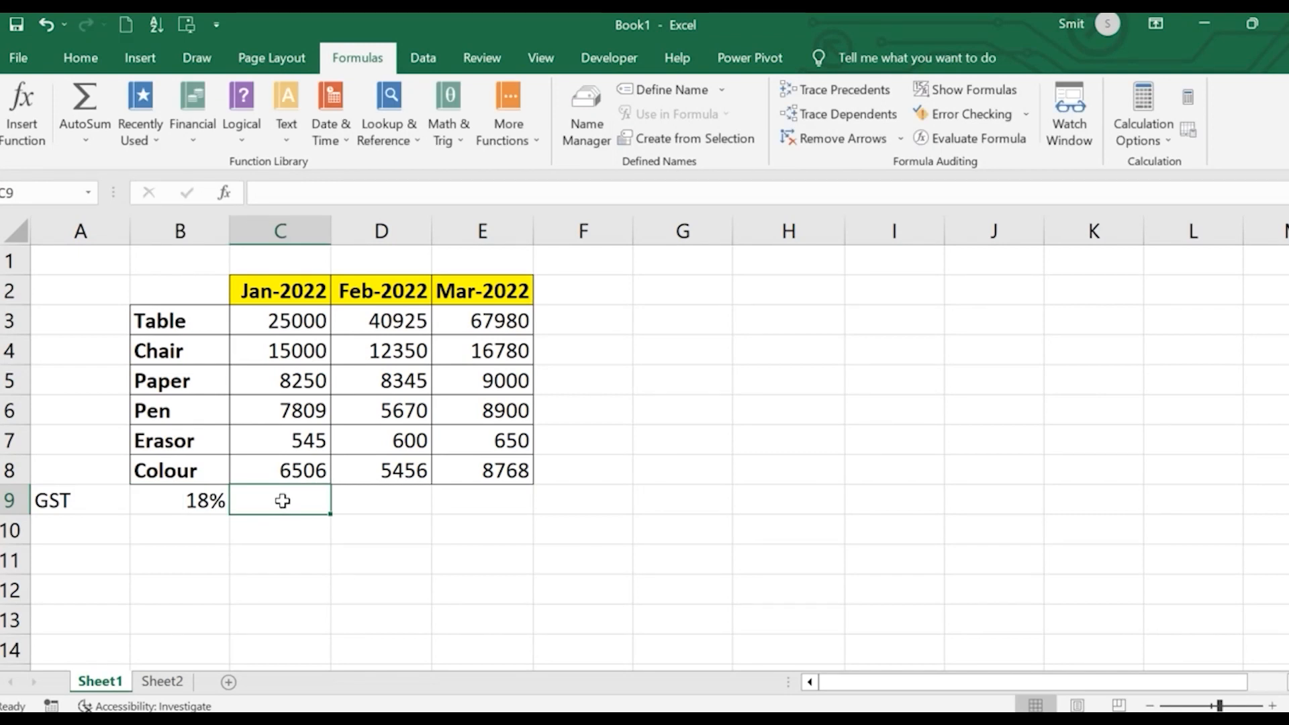
type("=")
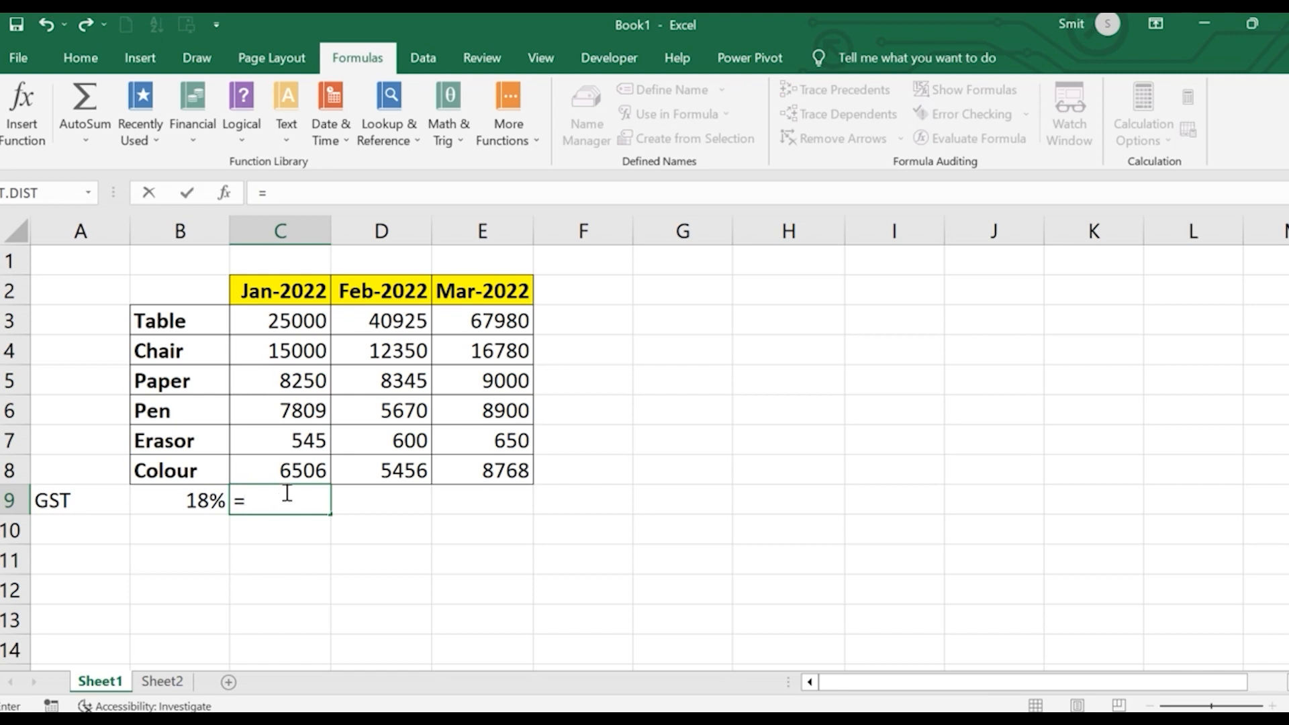
type("SUM")
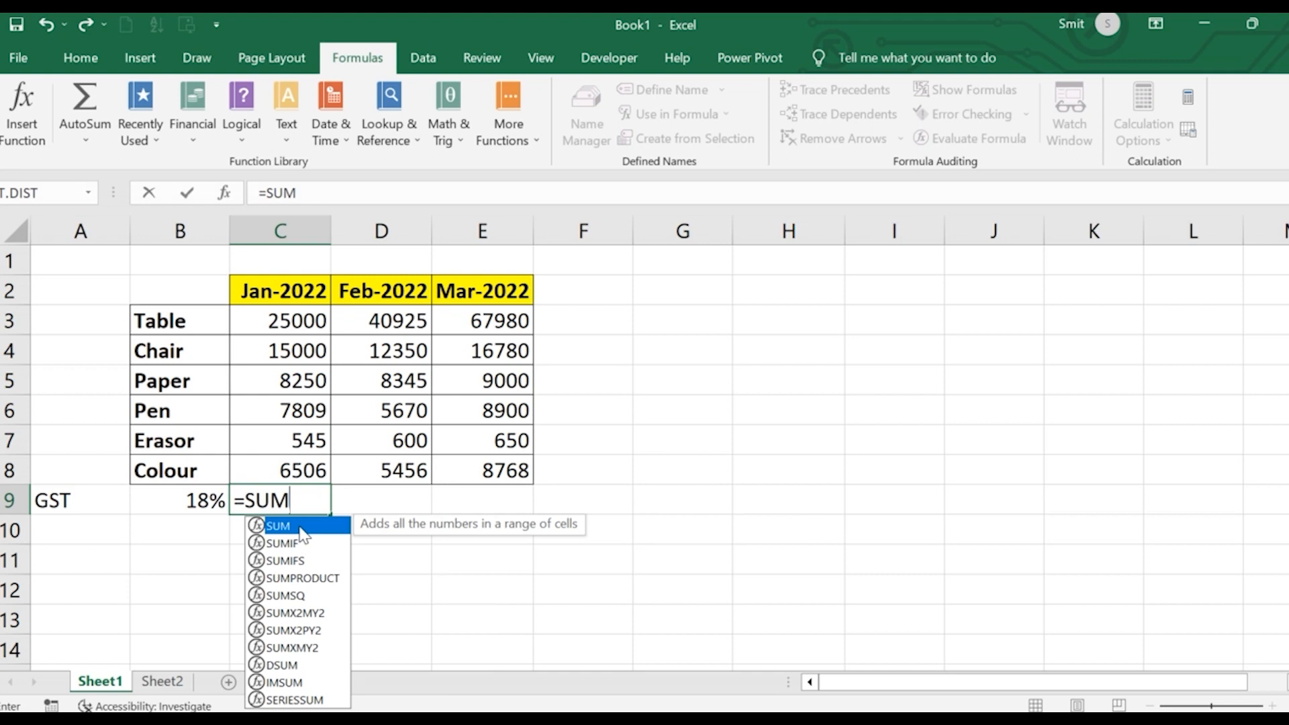
double_click(300, 529)
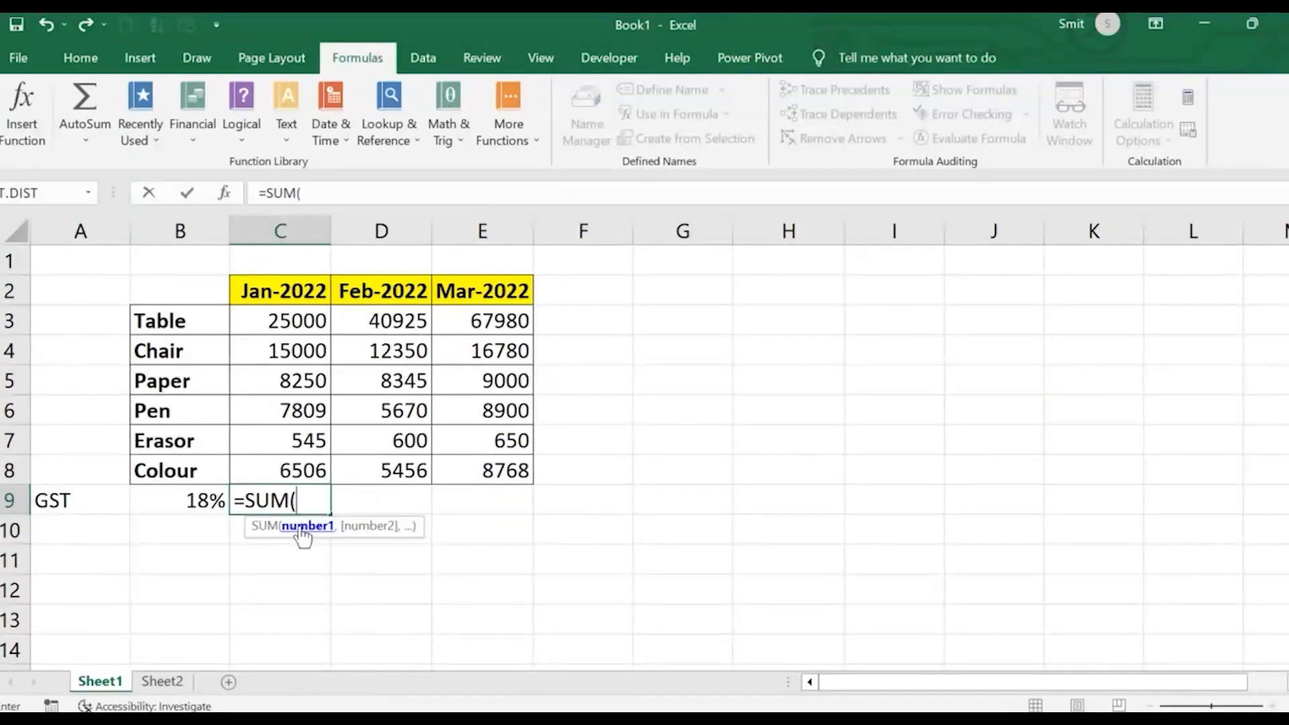
left_click_drag(299, 322, 298, 467)
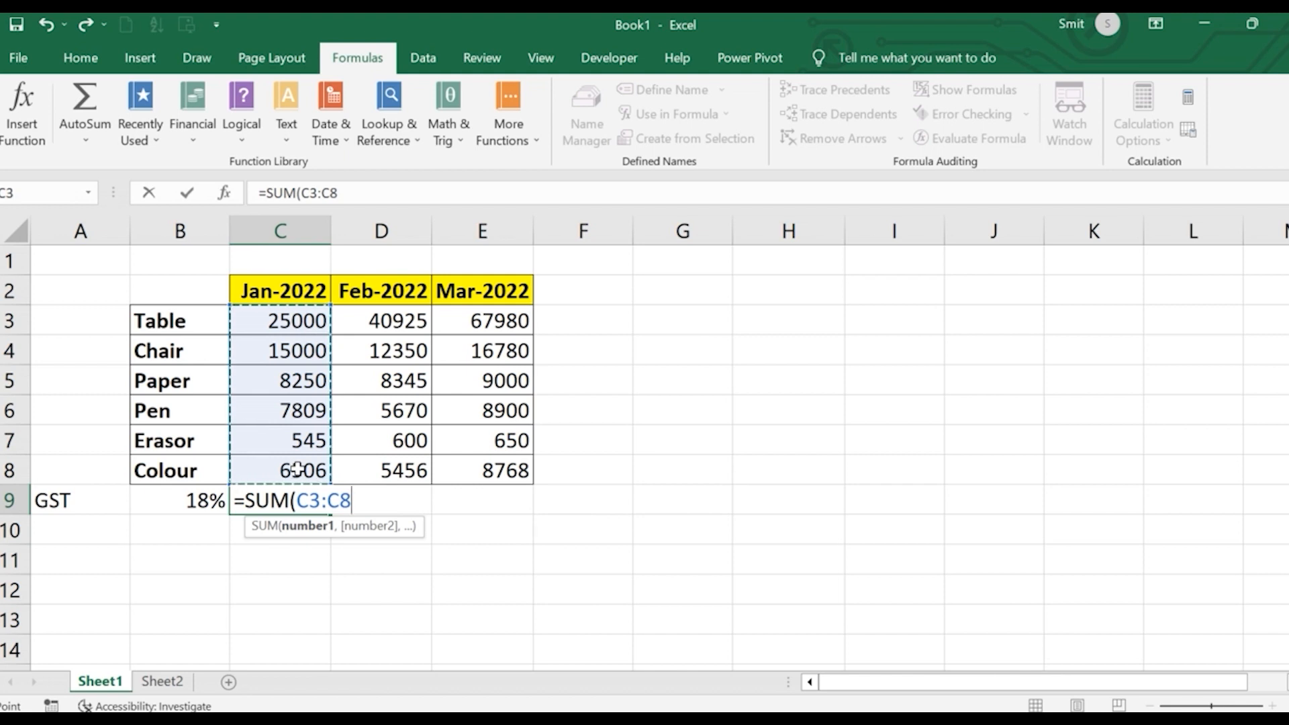
type(")")
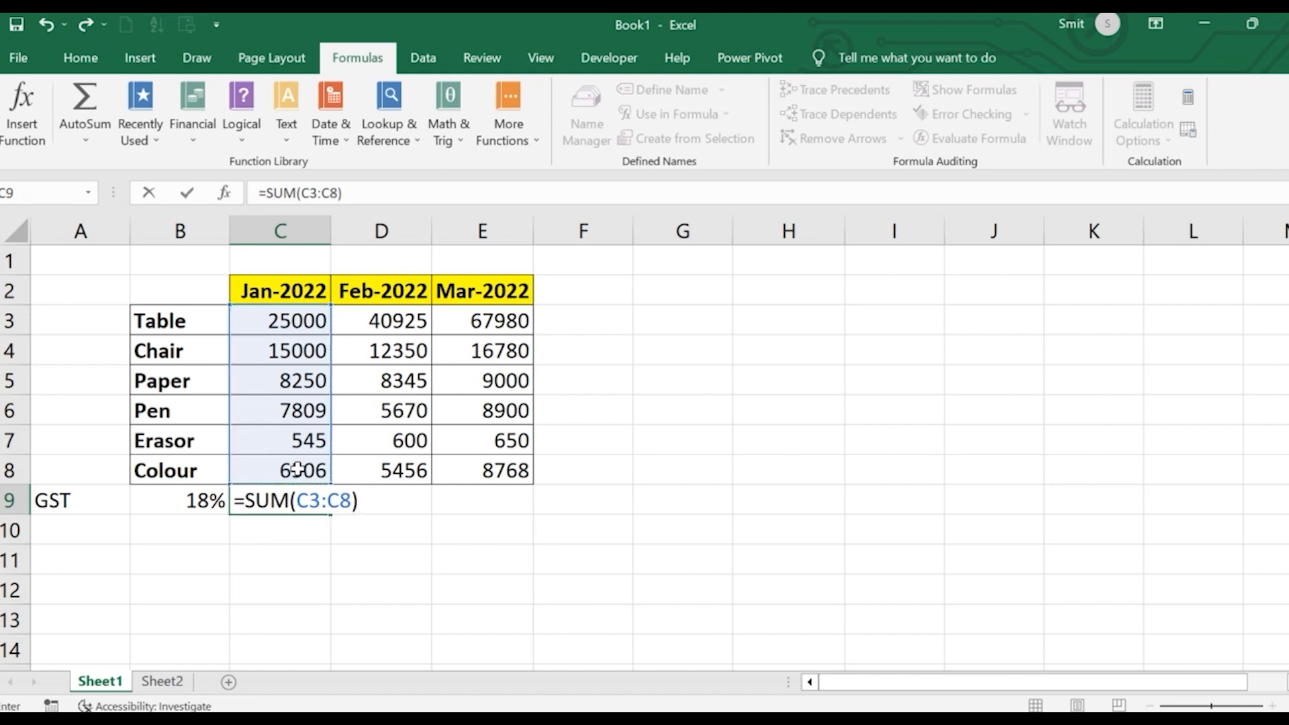
type("*1.18")
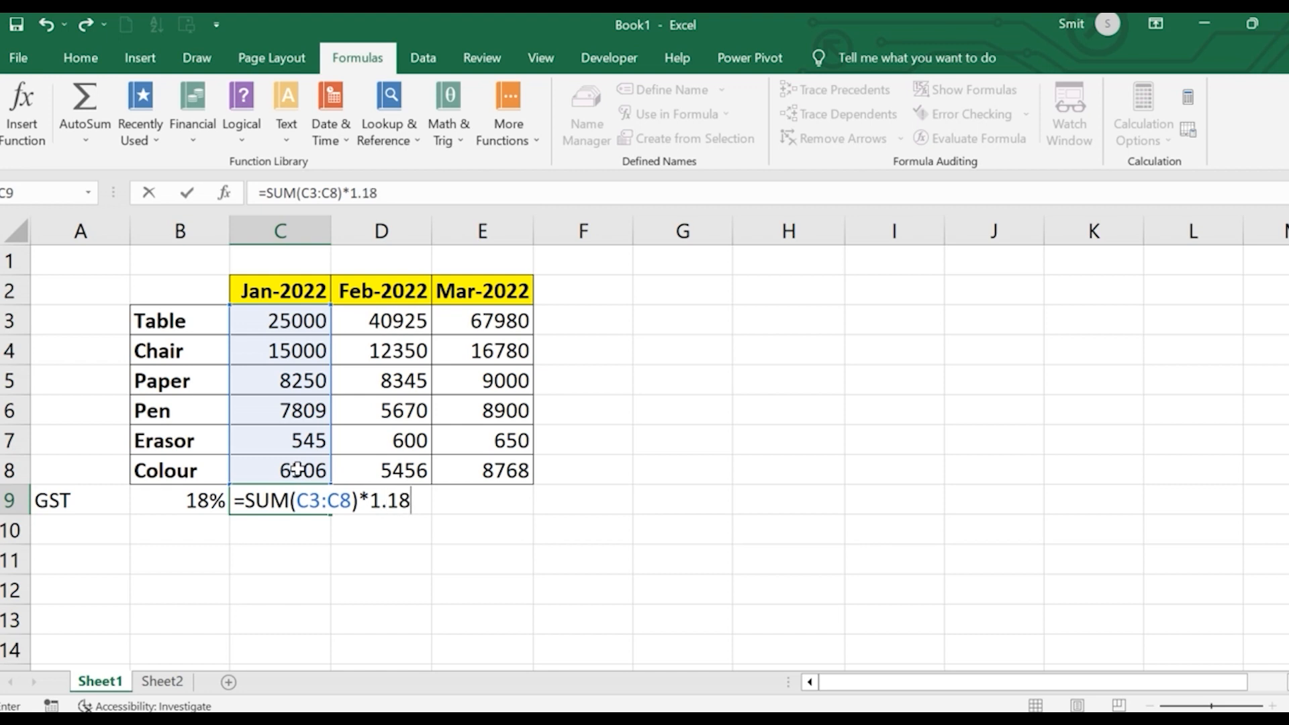
key("Return")
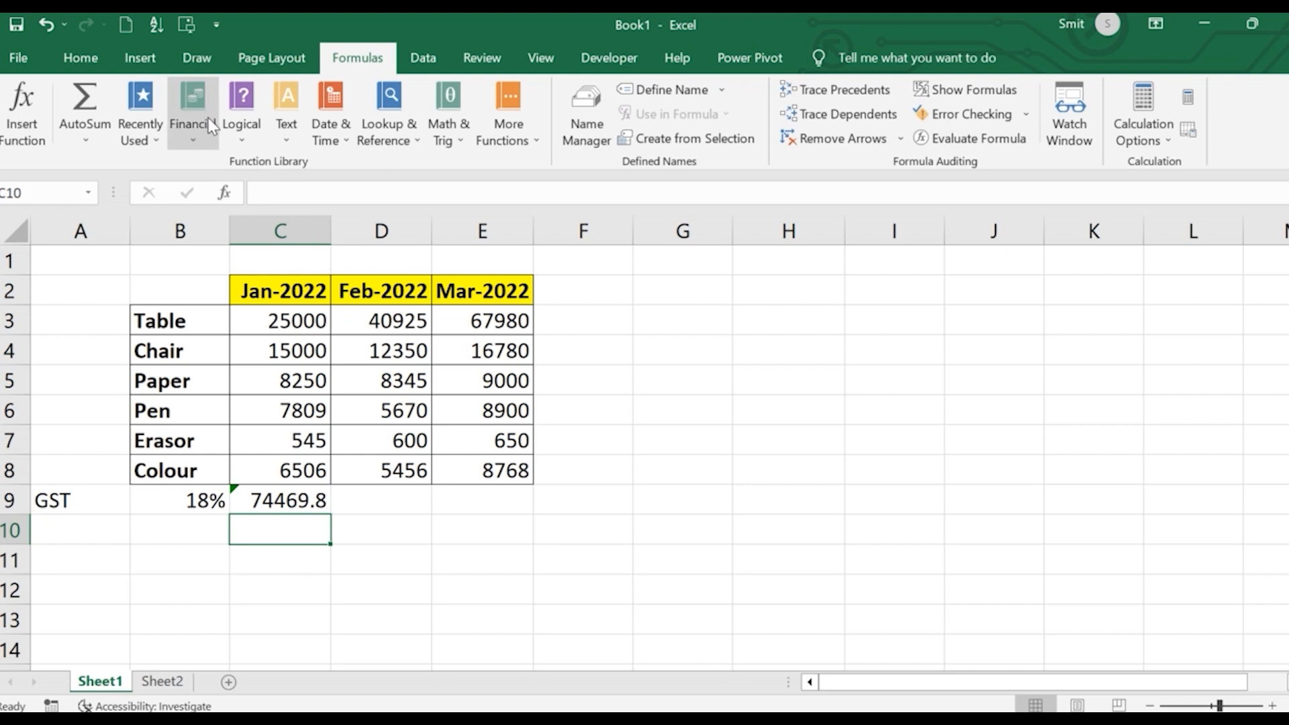
- Look through the function library's categories, from Math & Trig and Lookup & Reference to Financial, recently used, Compatibility and Web functions
left_click(449, 111)
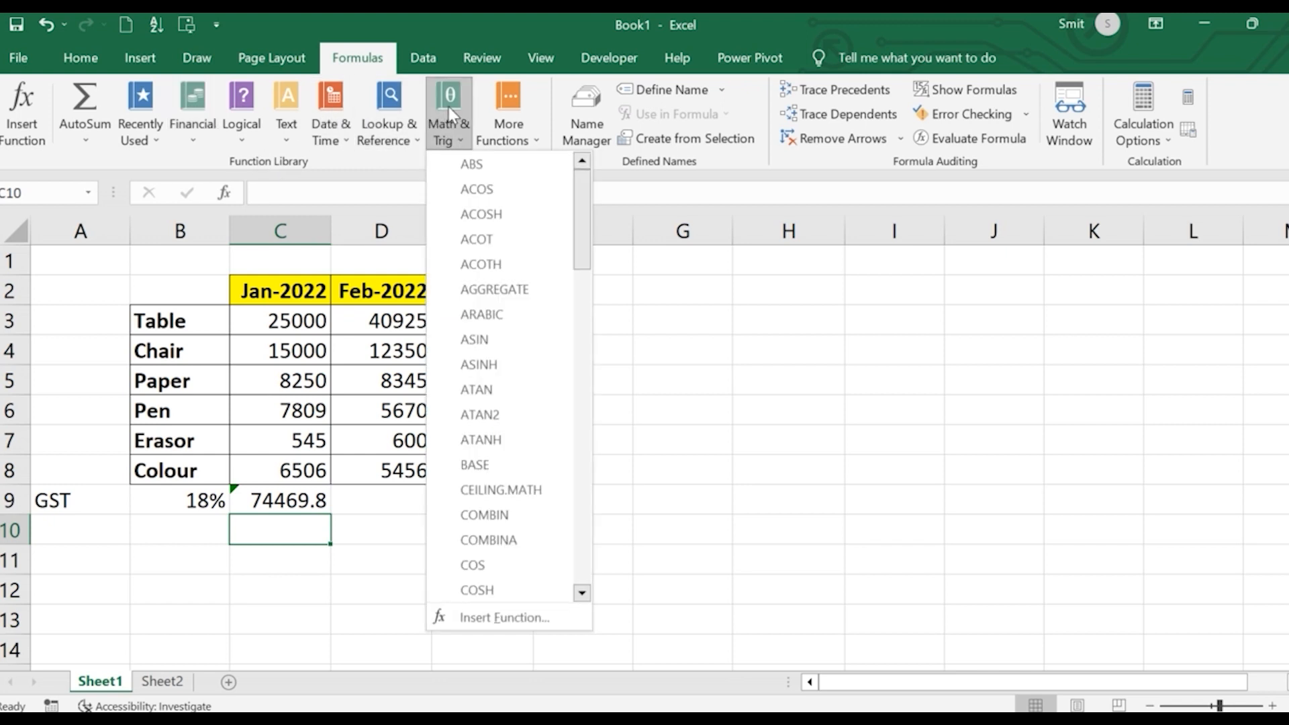
left_click(391, 143)
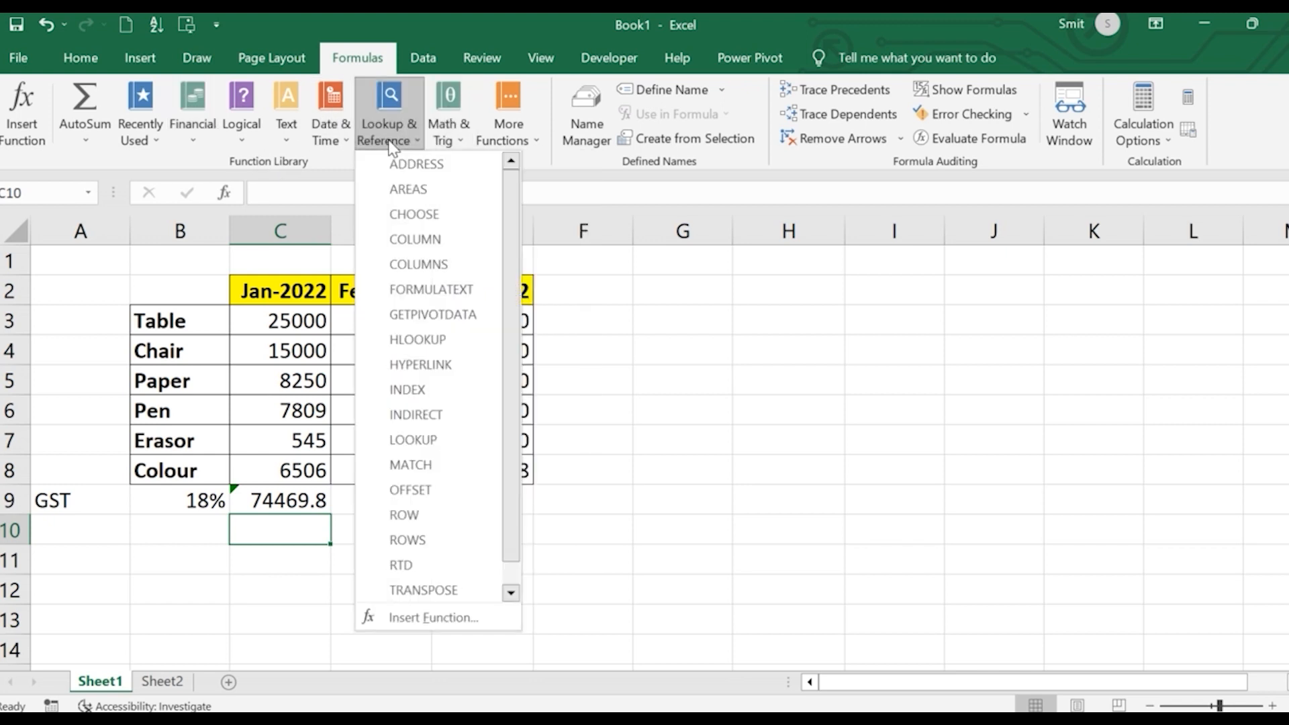
left_click(330, 127)
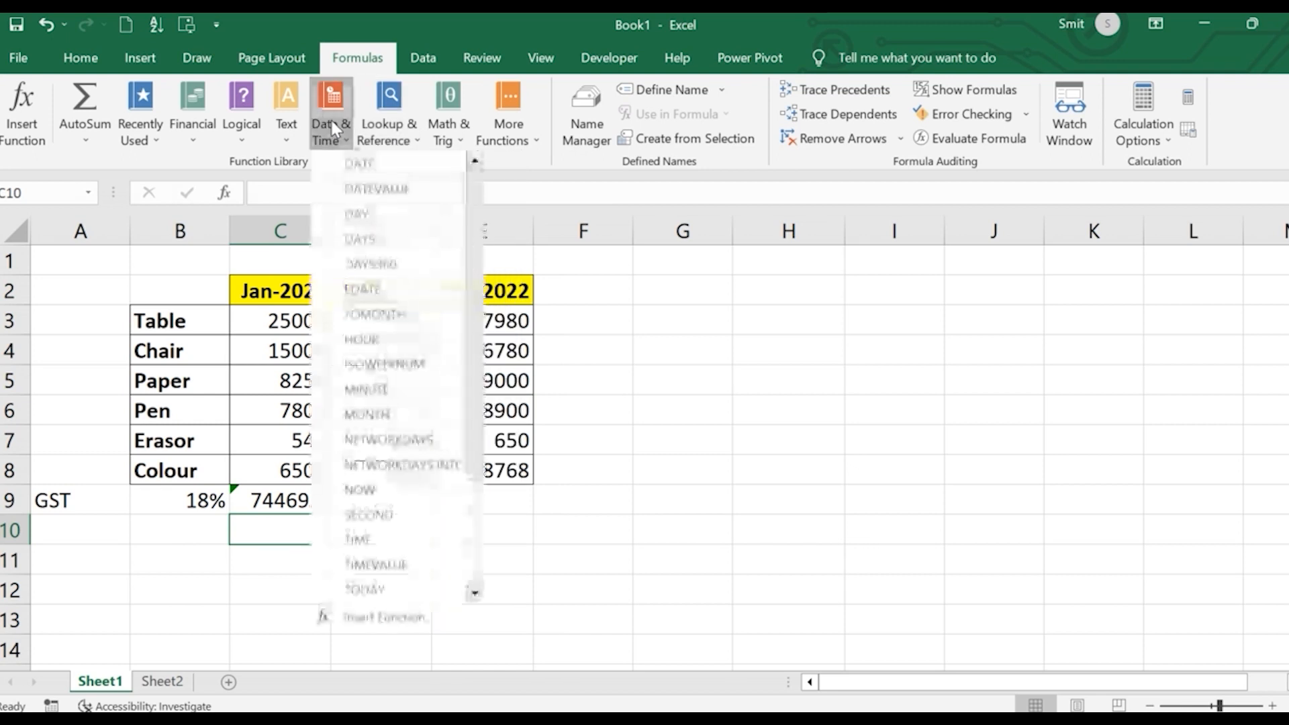
left_click(241, 114)
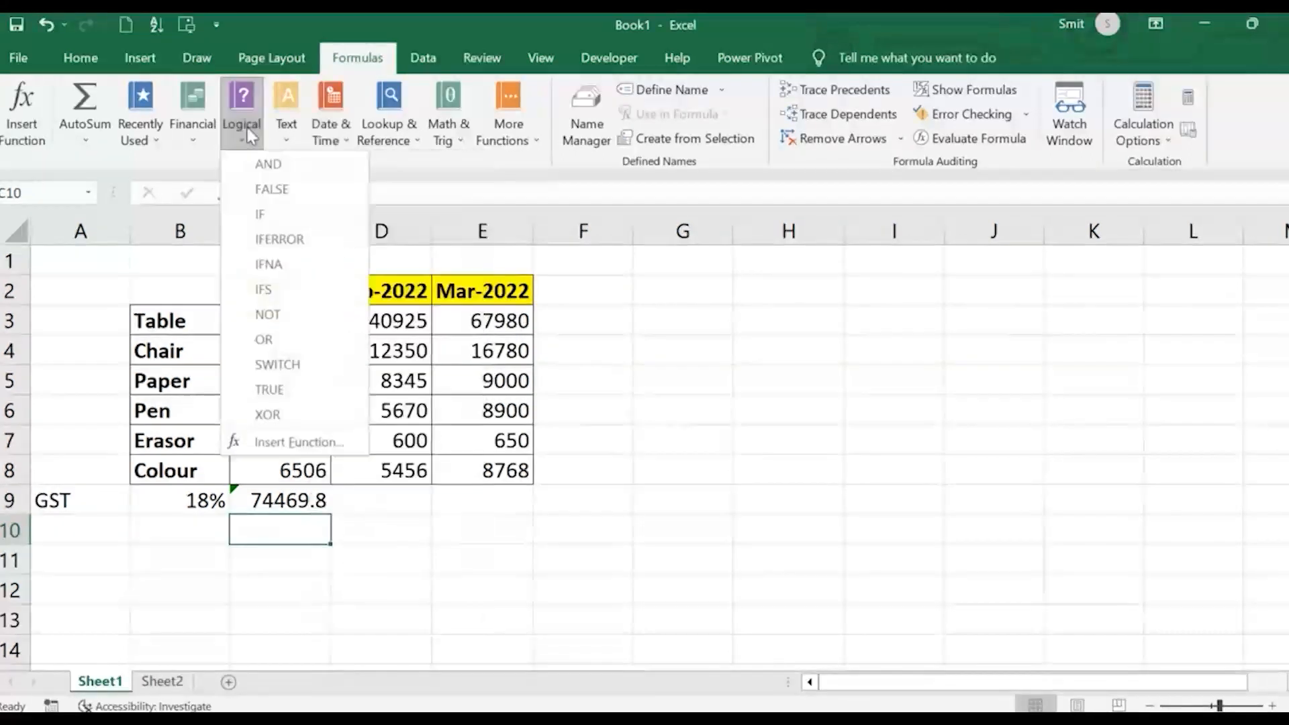
left_click(191, 133)
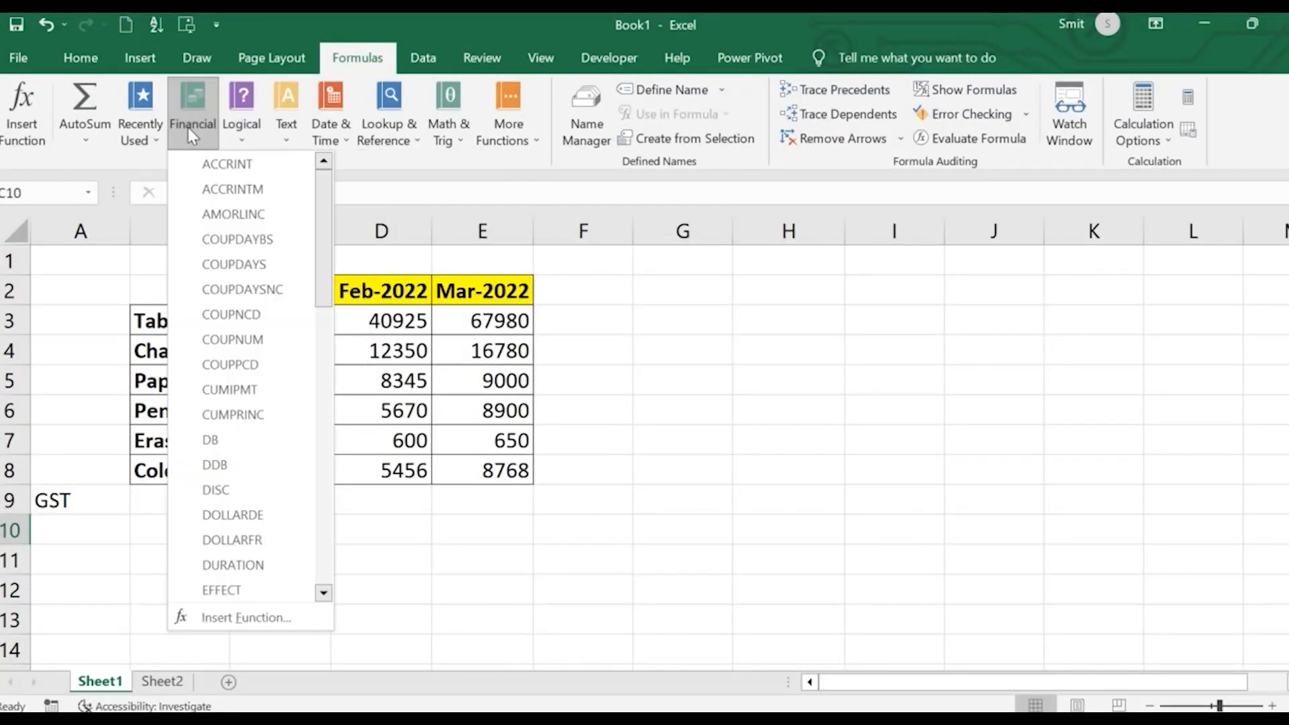
left_click(146, 142)
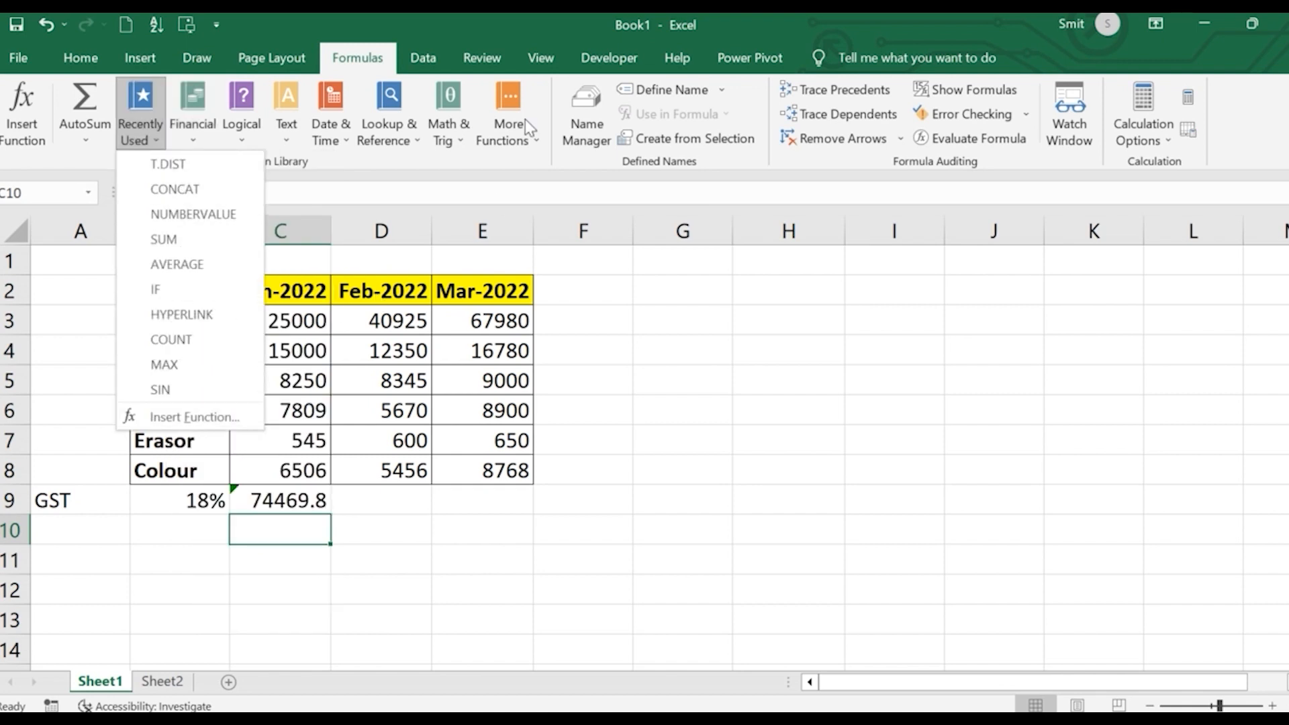
left_click(513, 140)
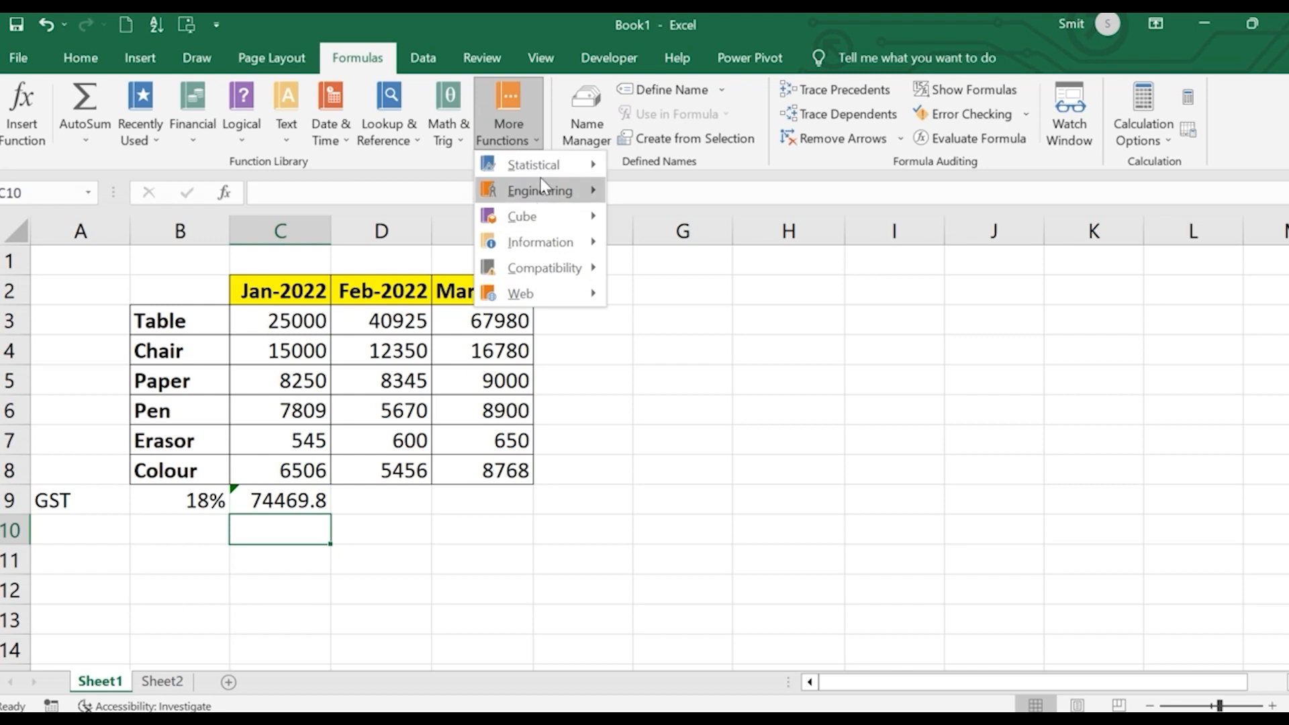
mouse_move(542, 186)
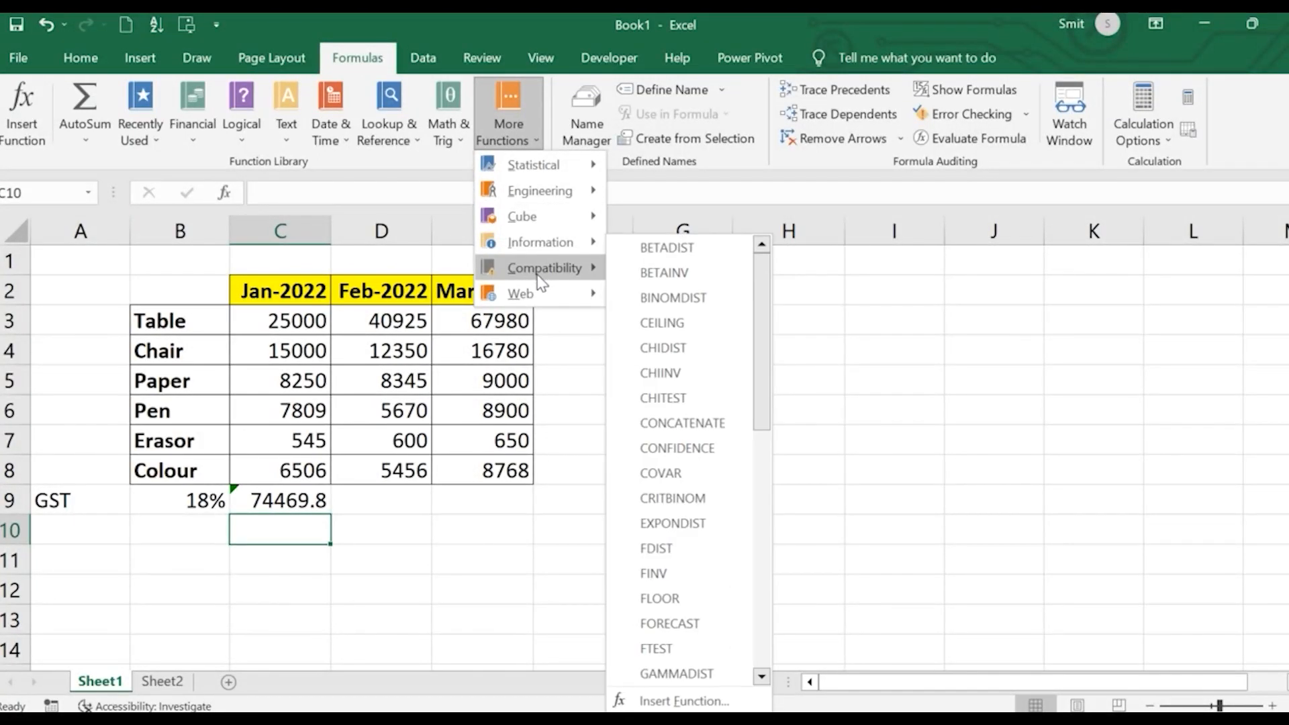
mouse_move(543, 288)
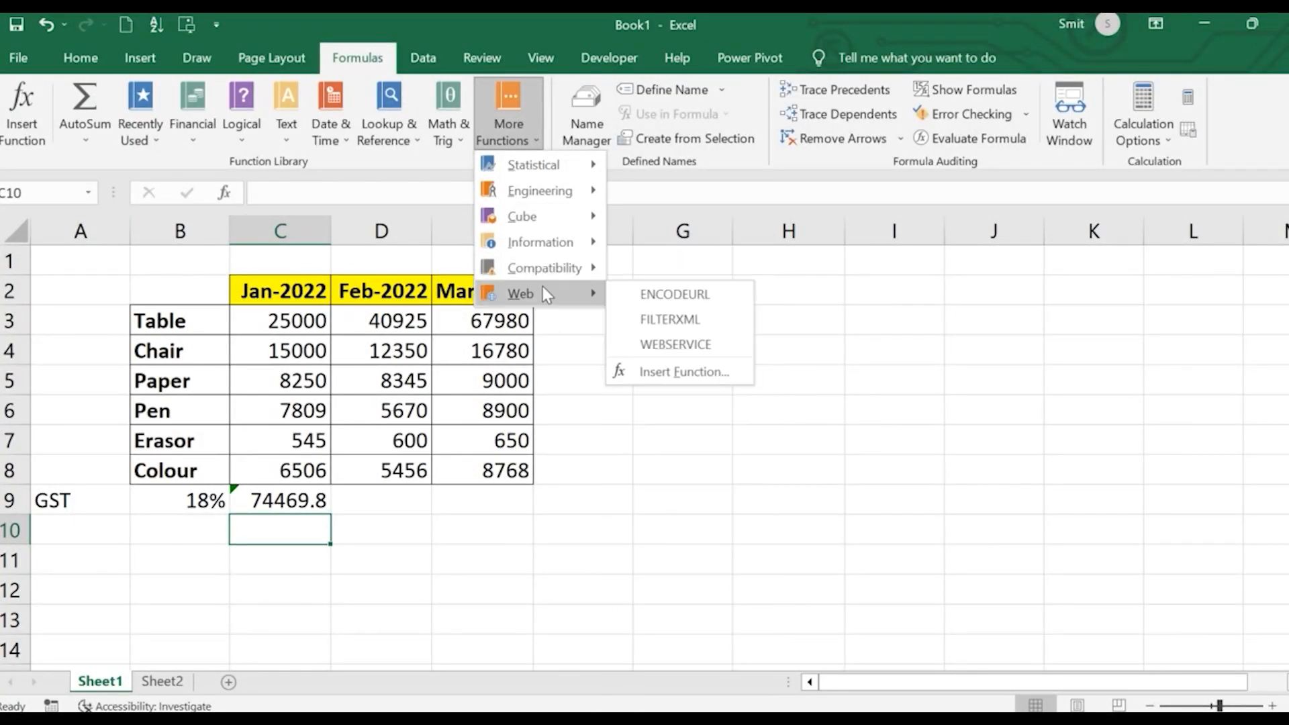
left_click(578, 446)
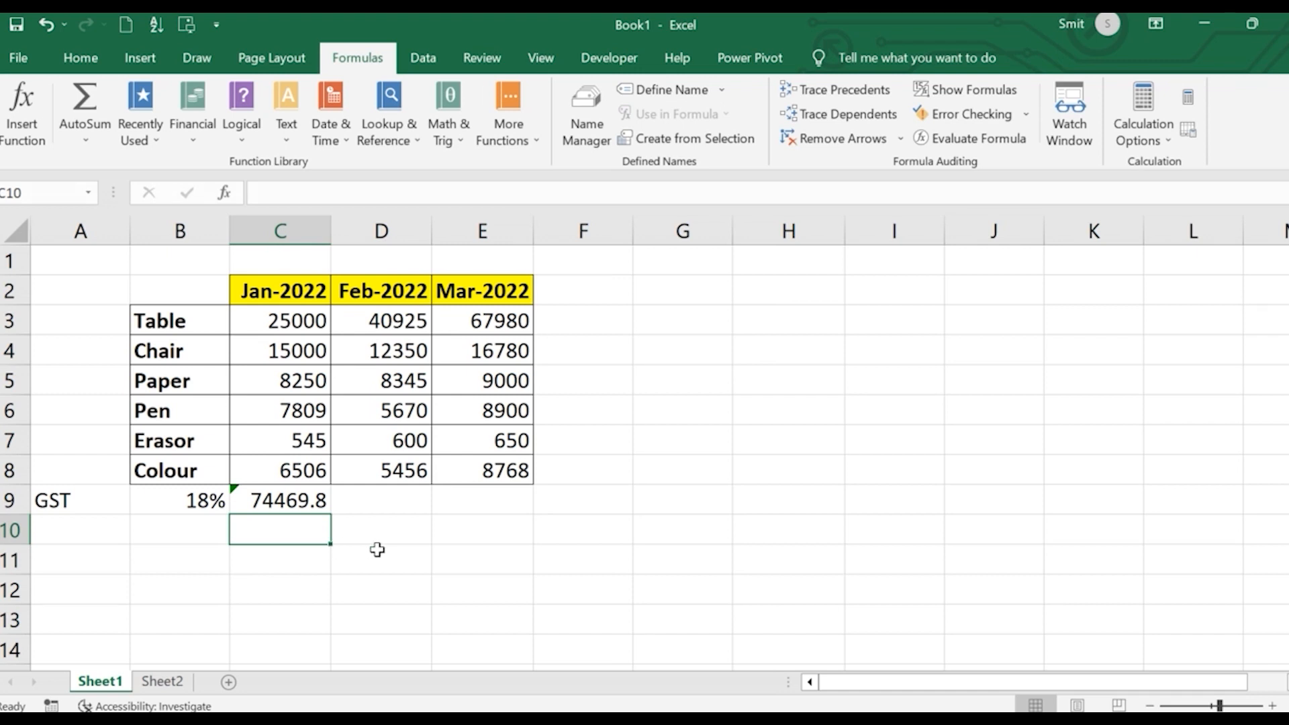
- Clear the January GST formula in C9 and the GST rate in B9
left_click(293, 504)
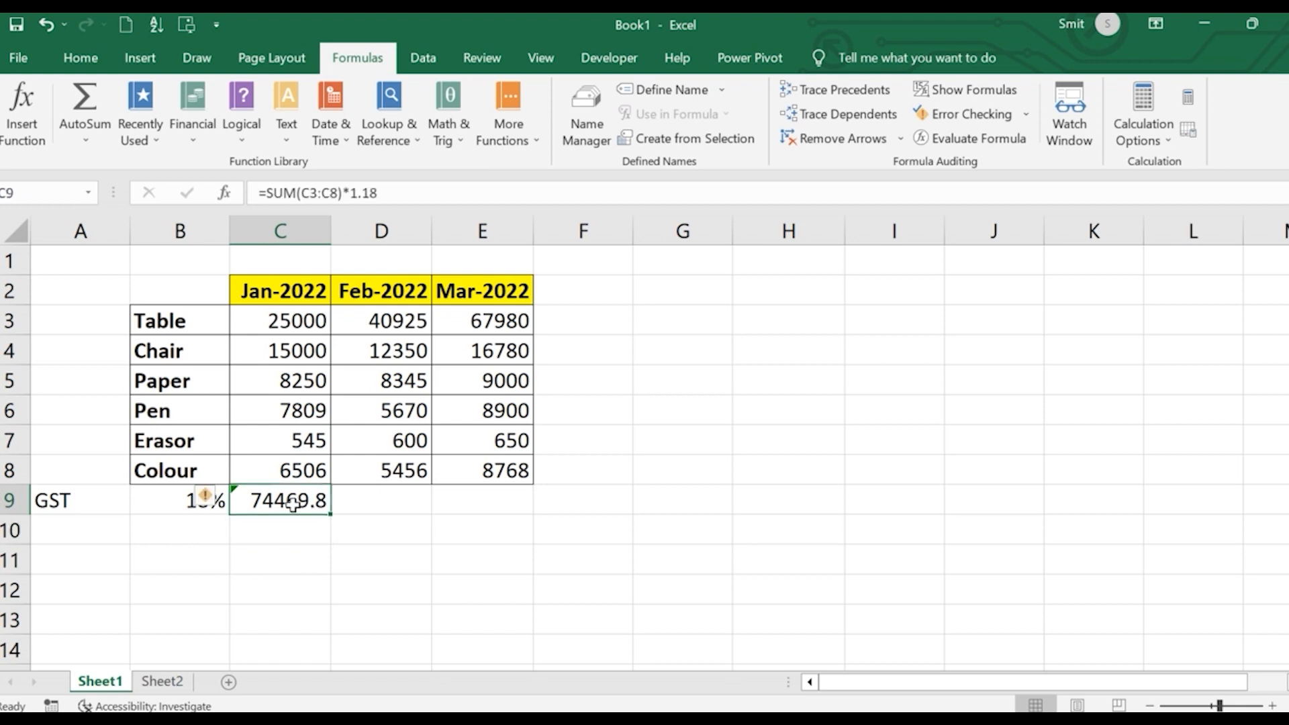
key("Delete")
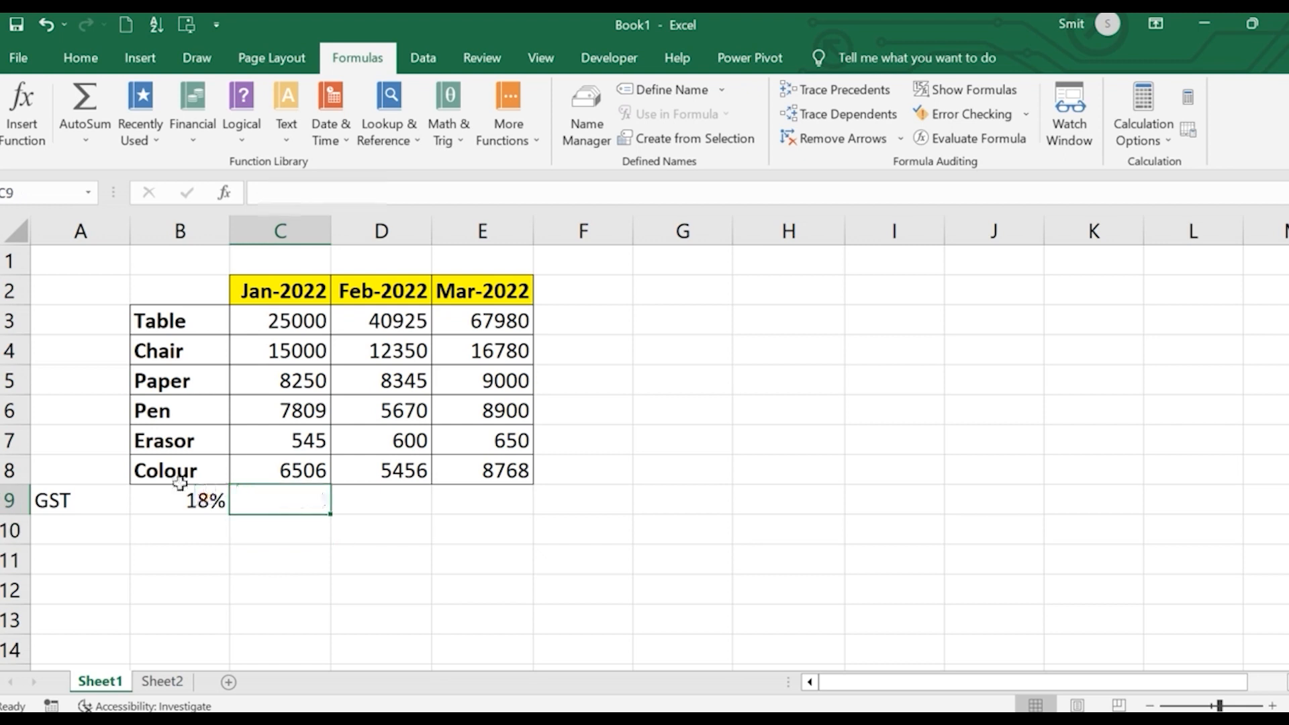
left_click(191, 499)
key("Delete")
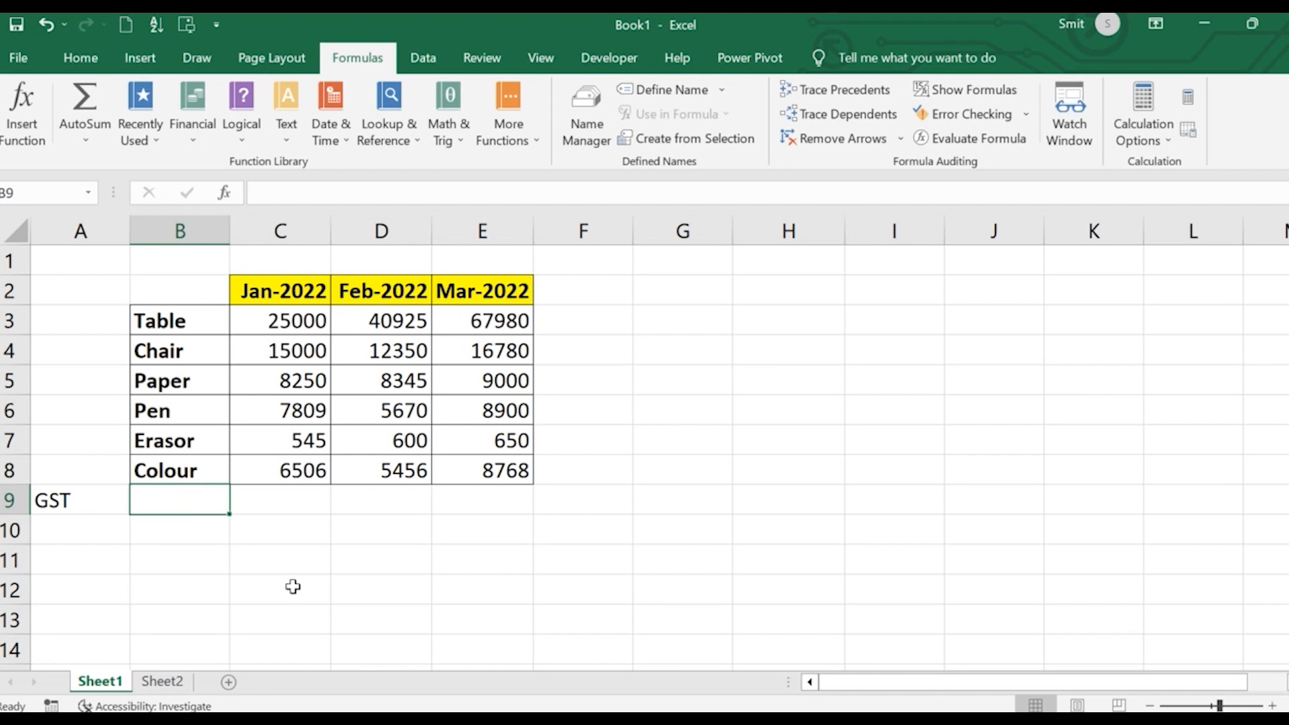
- Enter the label Absolute Reference in H3 and autofit column H to its text
left_click(618, 530)
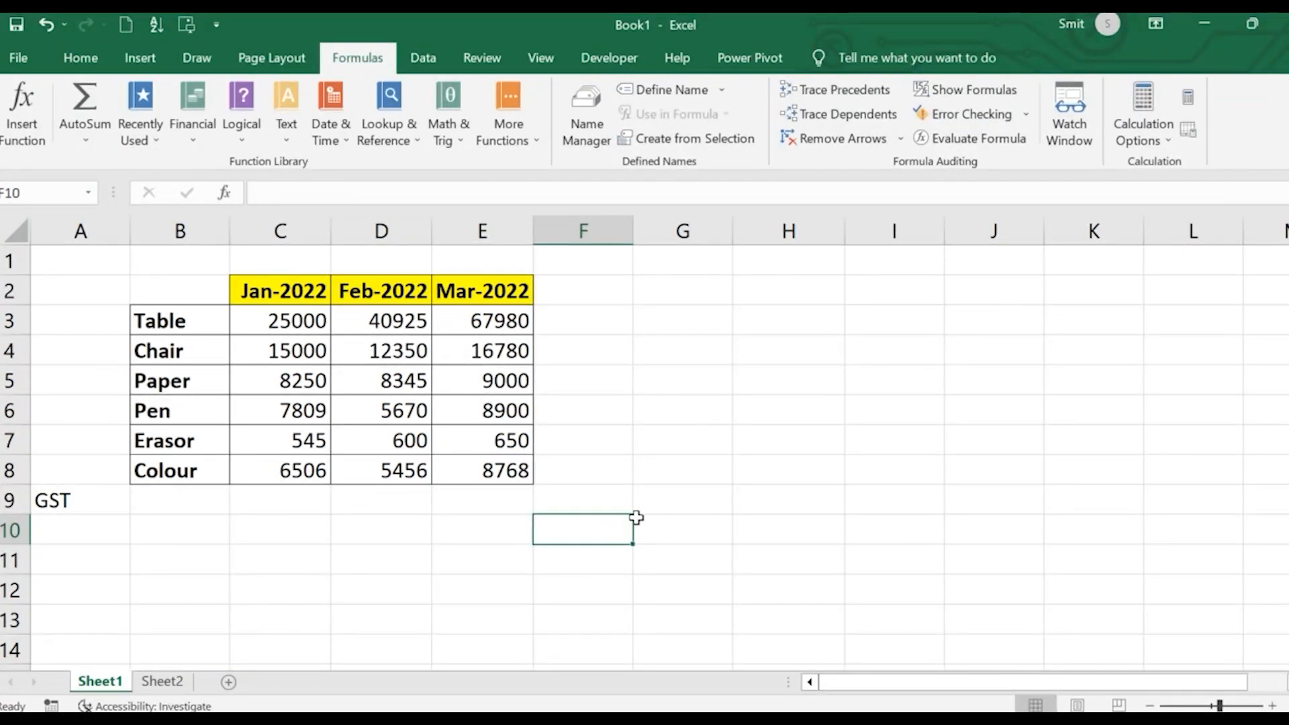
left_click(684, 355)
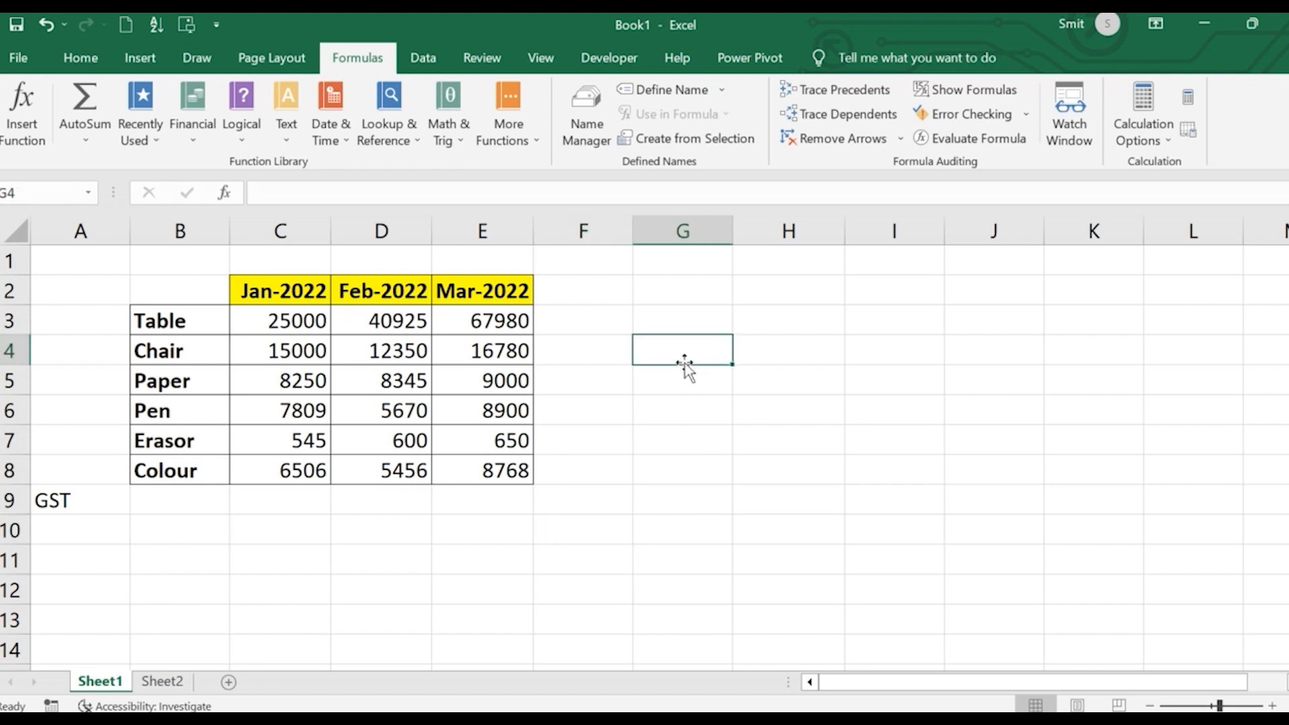
left_click(775, 325)
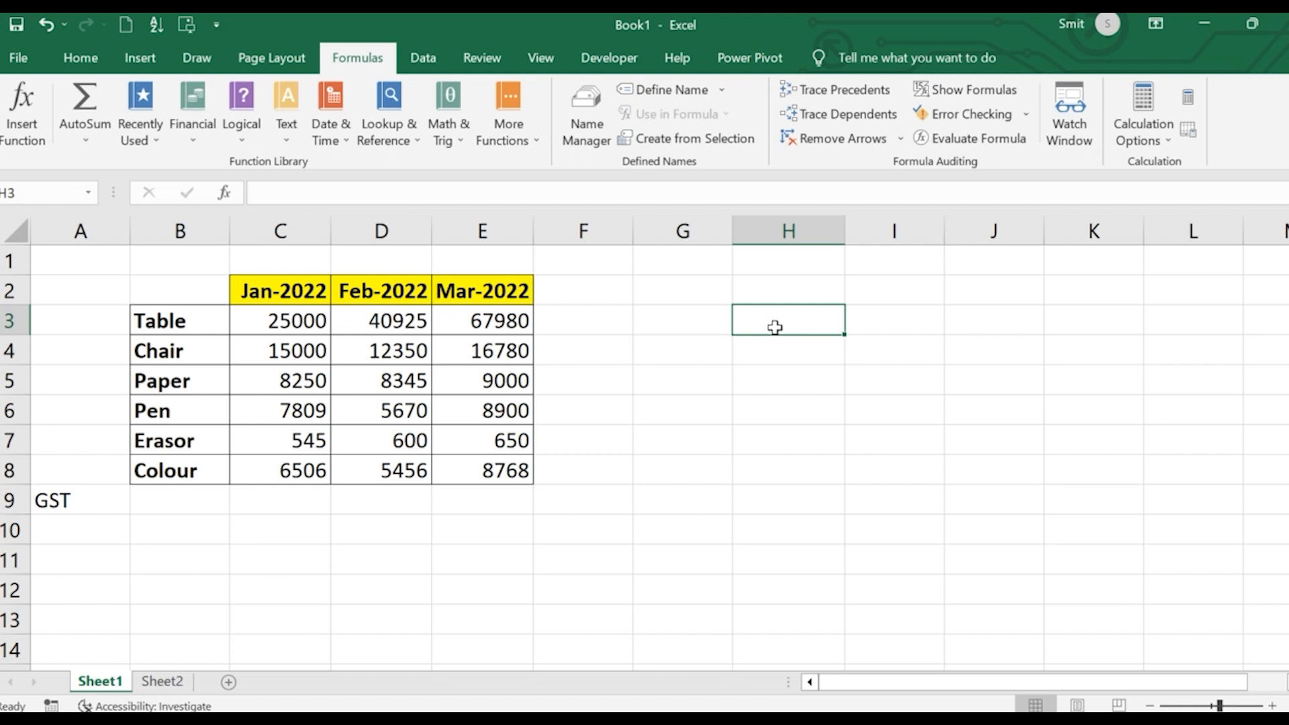
type("Abs")
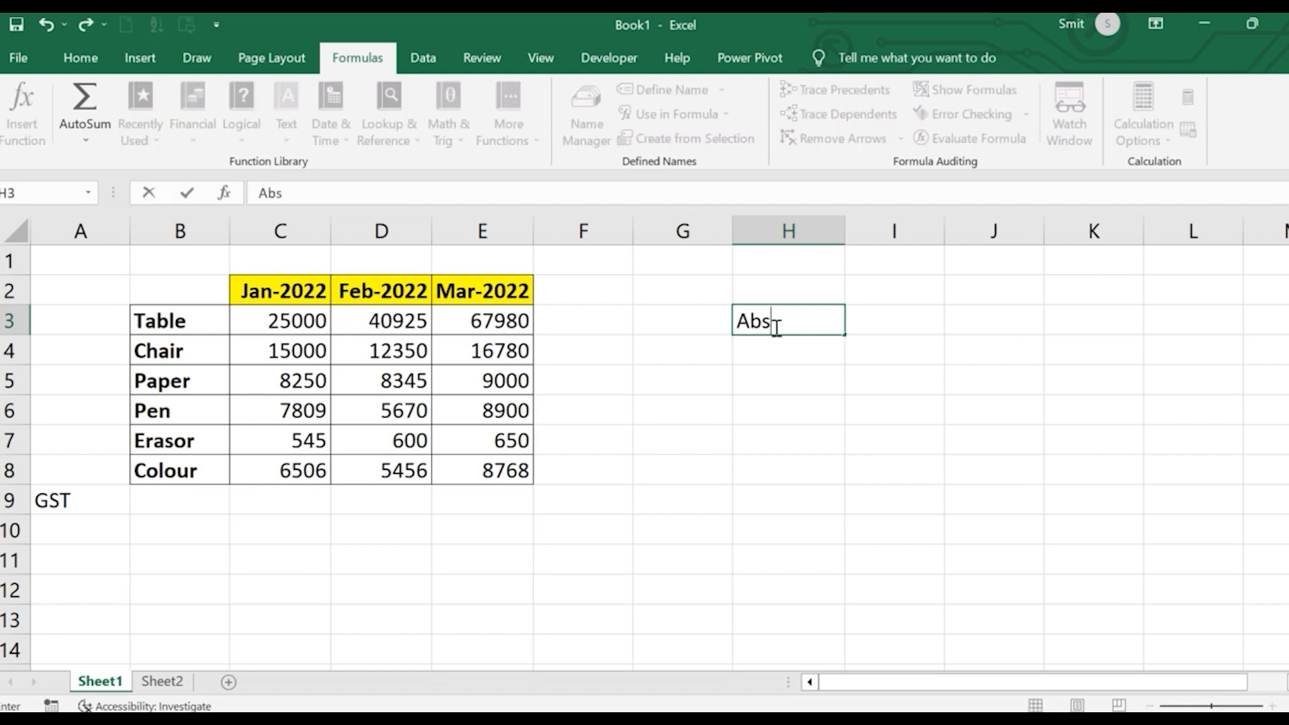
type("olute ")
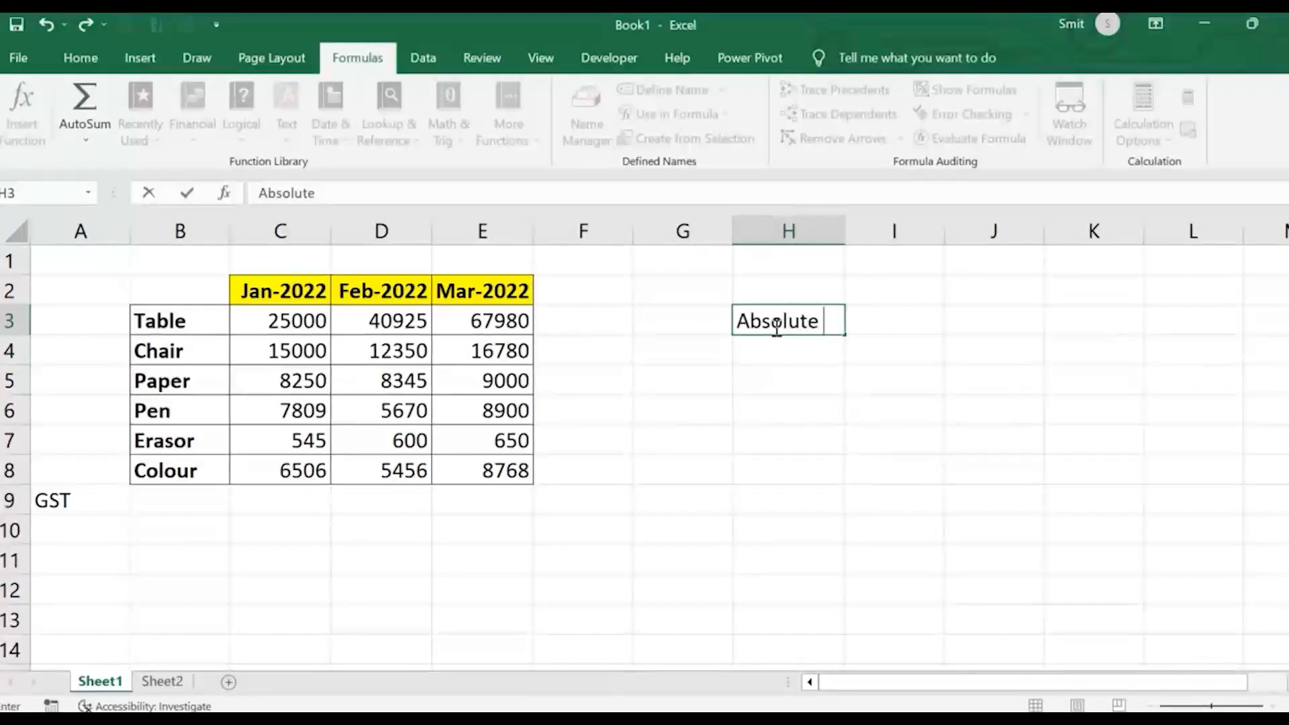
type("Refere")
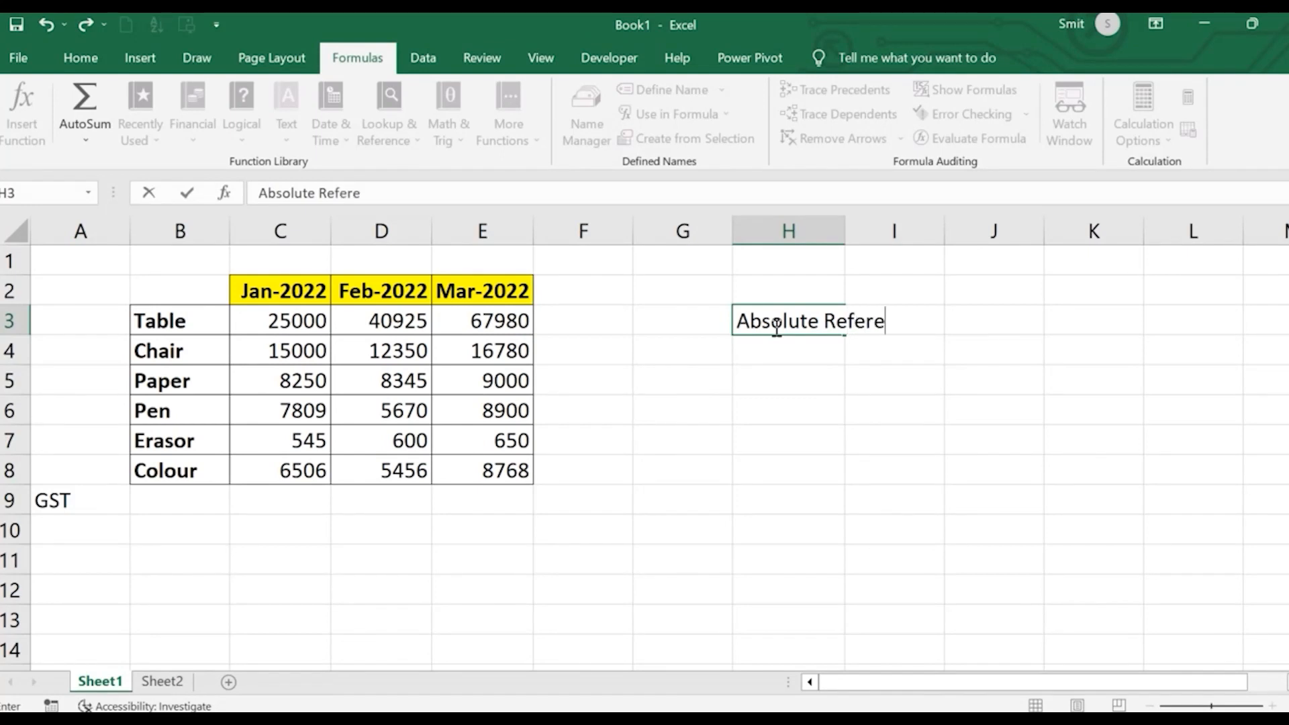
type("nce")
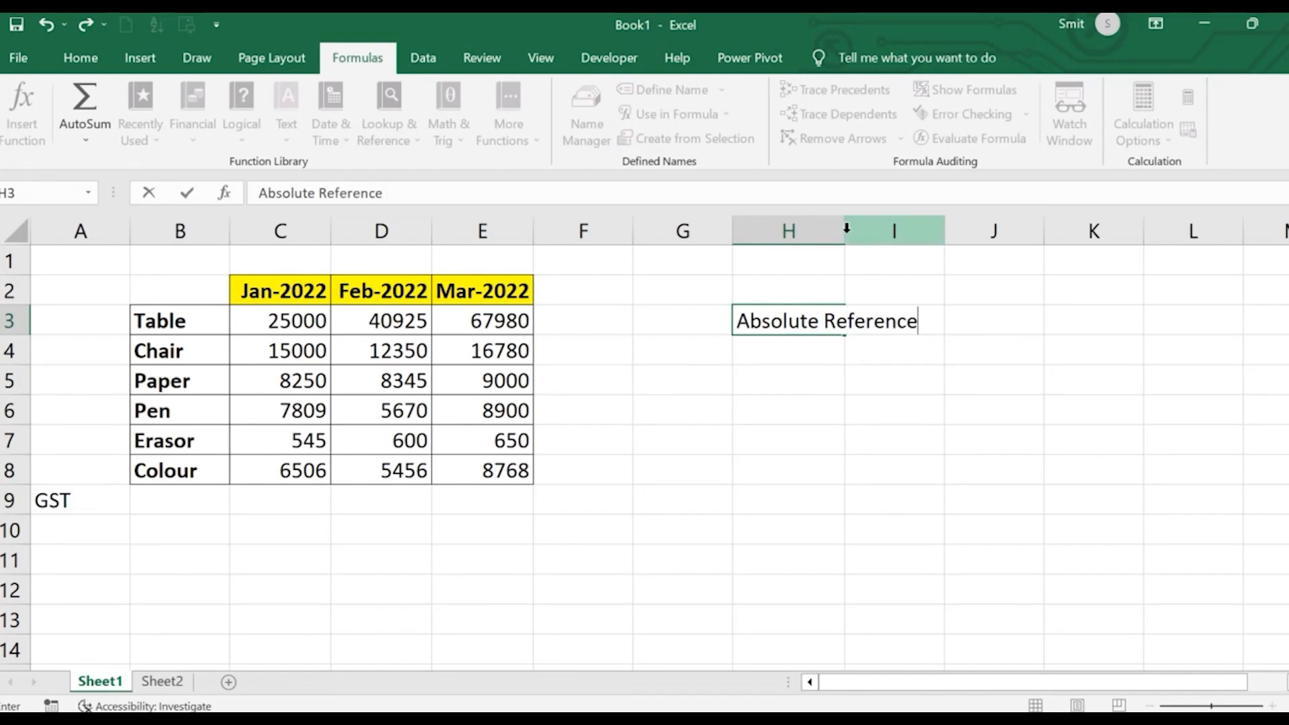
double_click(844, 230)
- Enter the label Relative Reference in H4, below the Absolute Reference label
left_click(785, 352)
type("R")
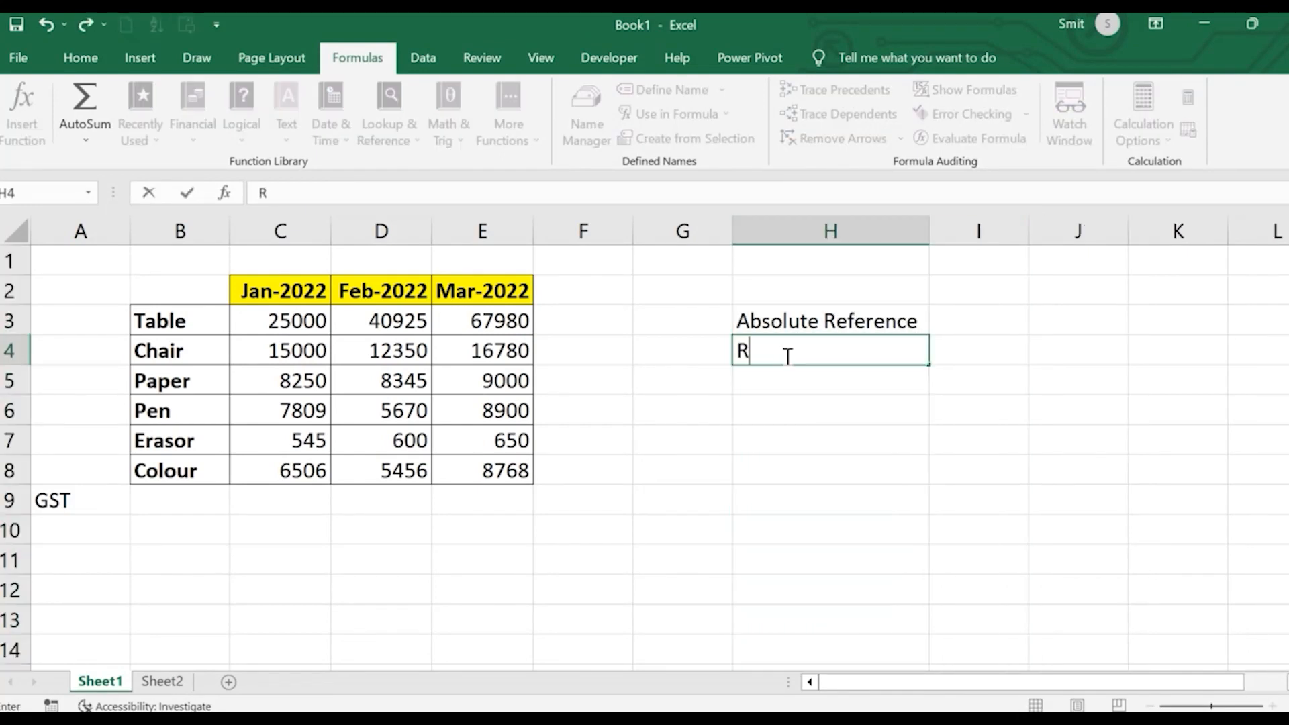
type("elative Reference")
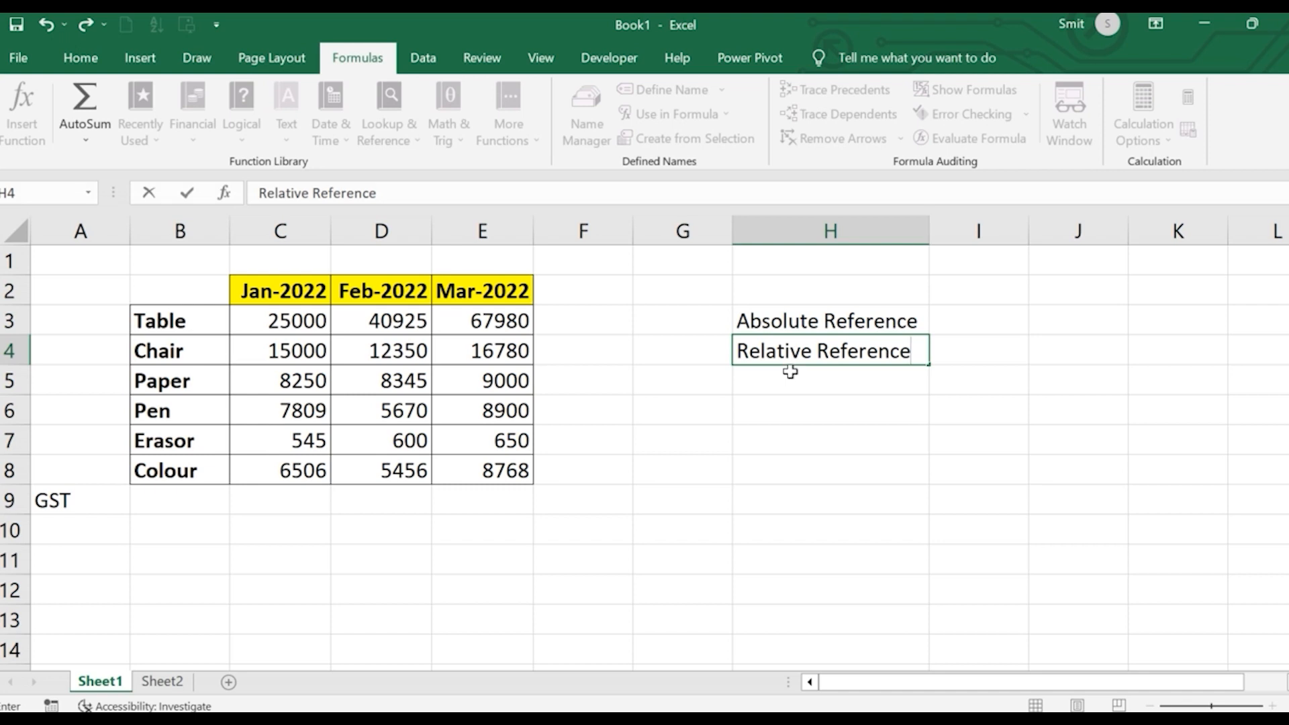
left_click(808, 441)
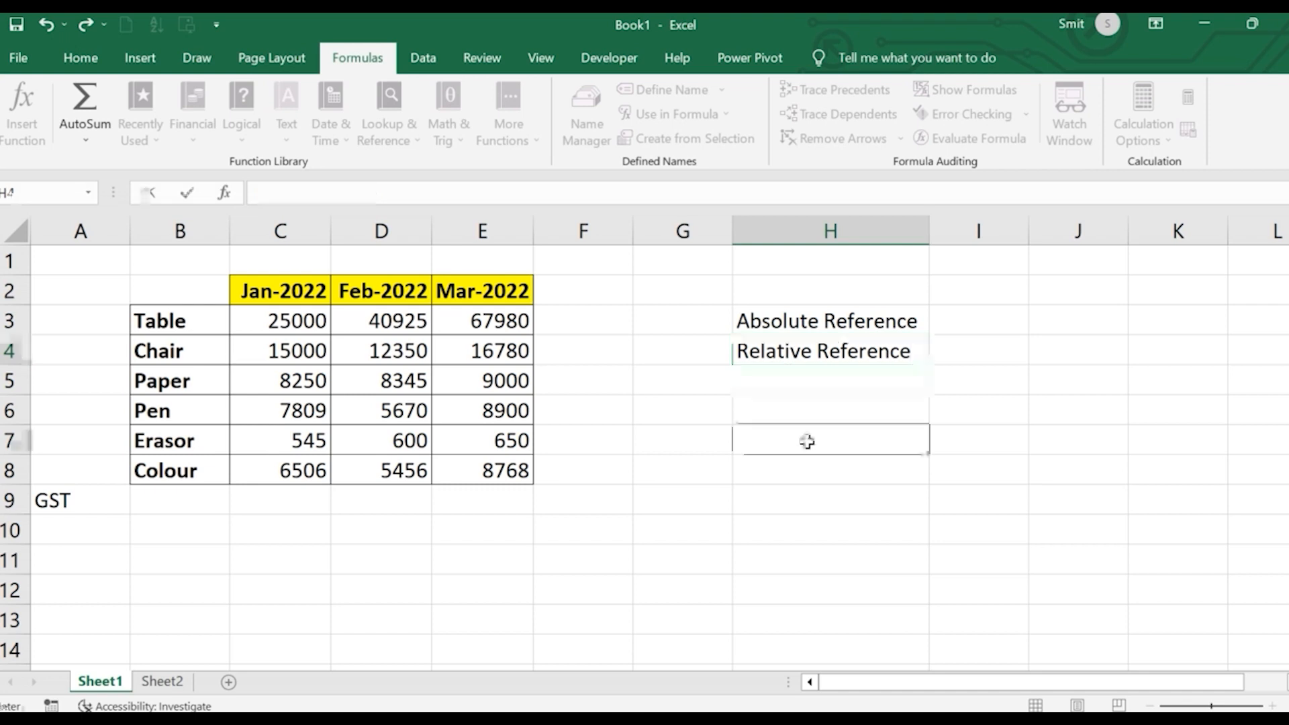
- Total the January values C3:C8 in C9 with AutoSum
left_click(254, 498)
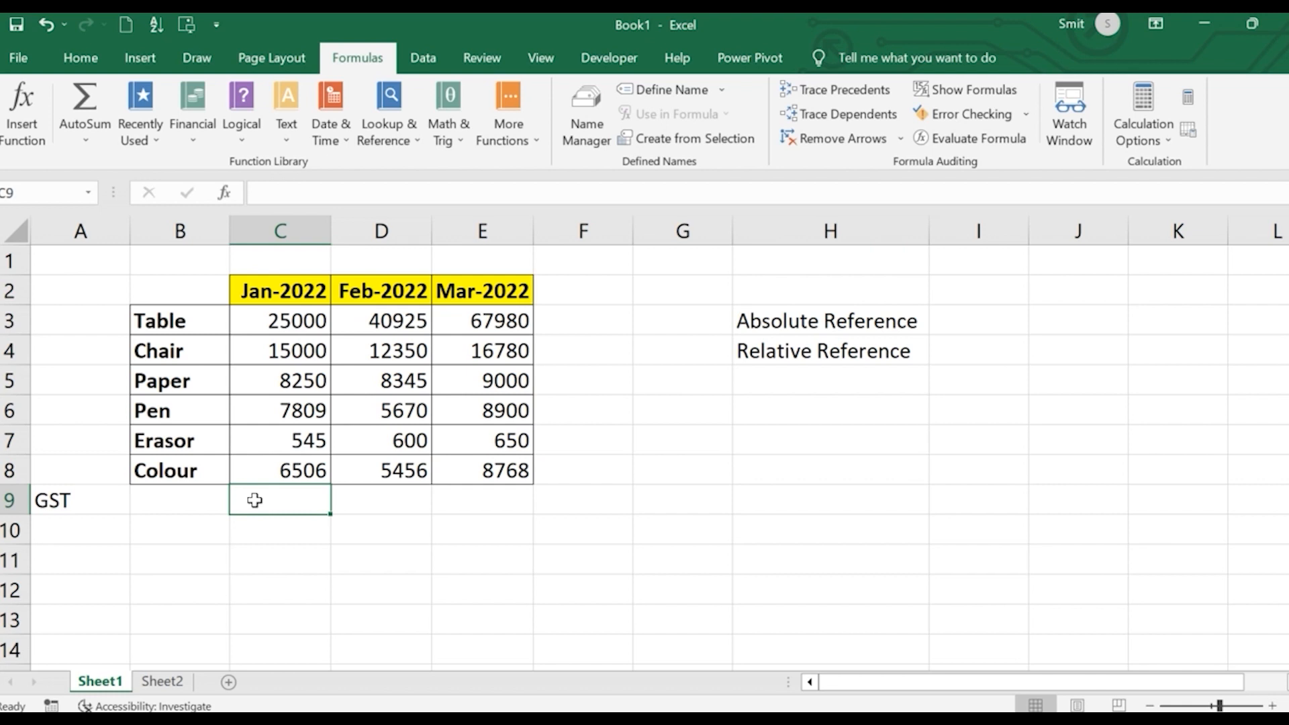
type("=")
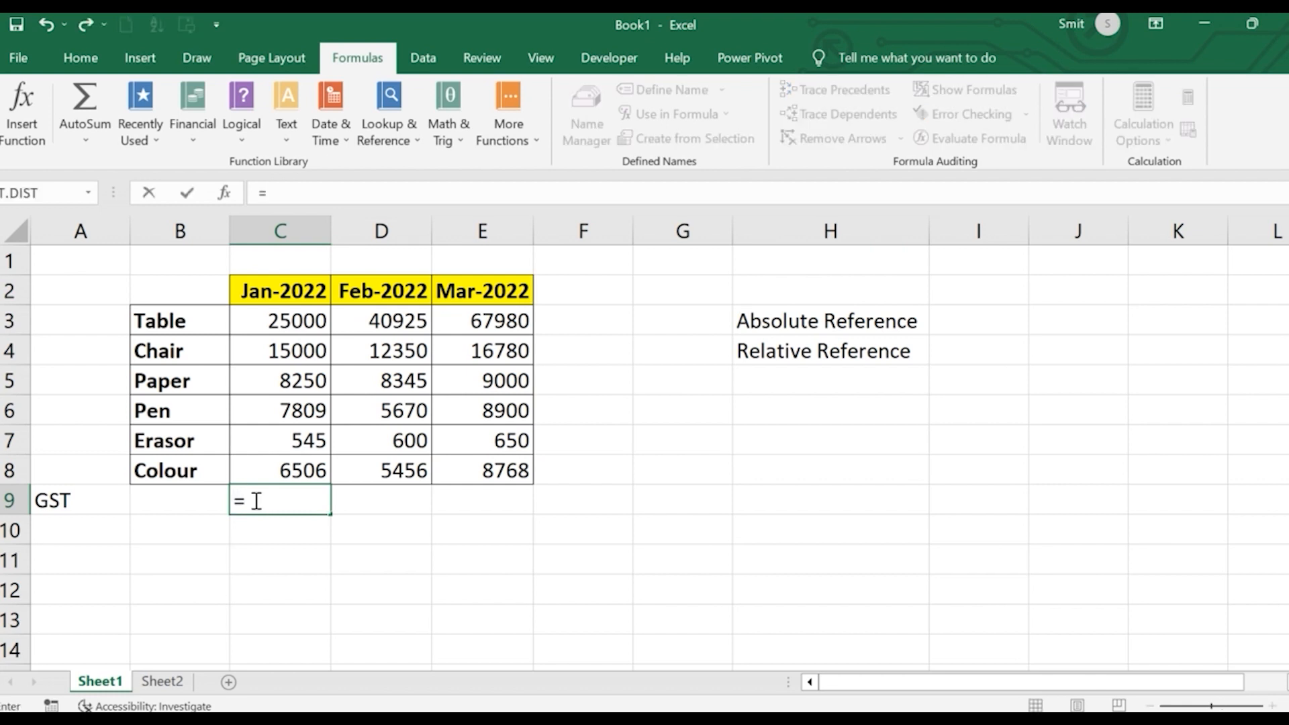
left_click(85, 98)
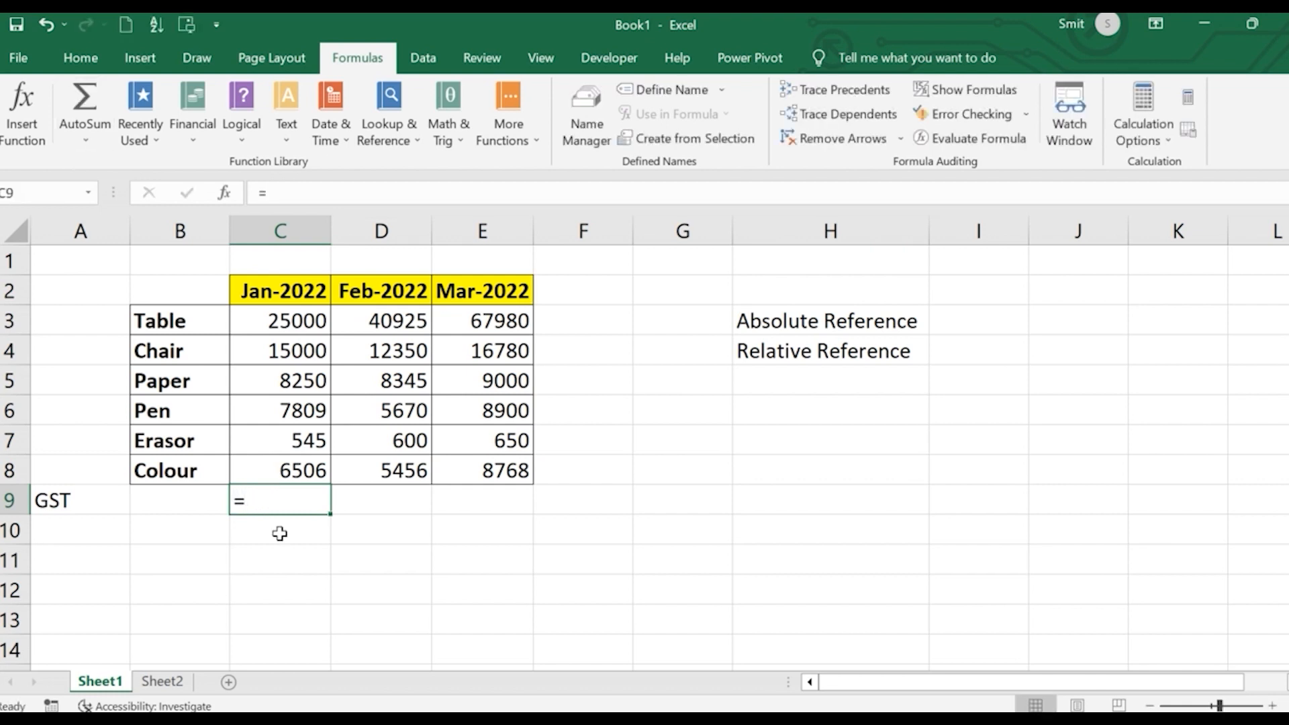
key("BackSpace")
left_click(73, 94)
left_click(79, 108)
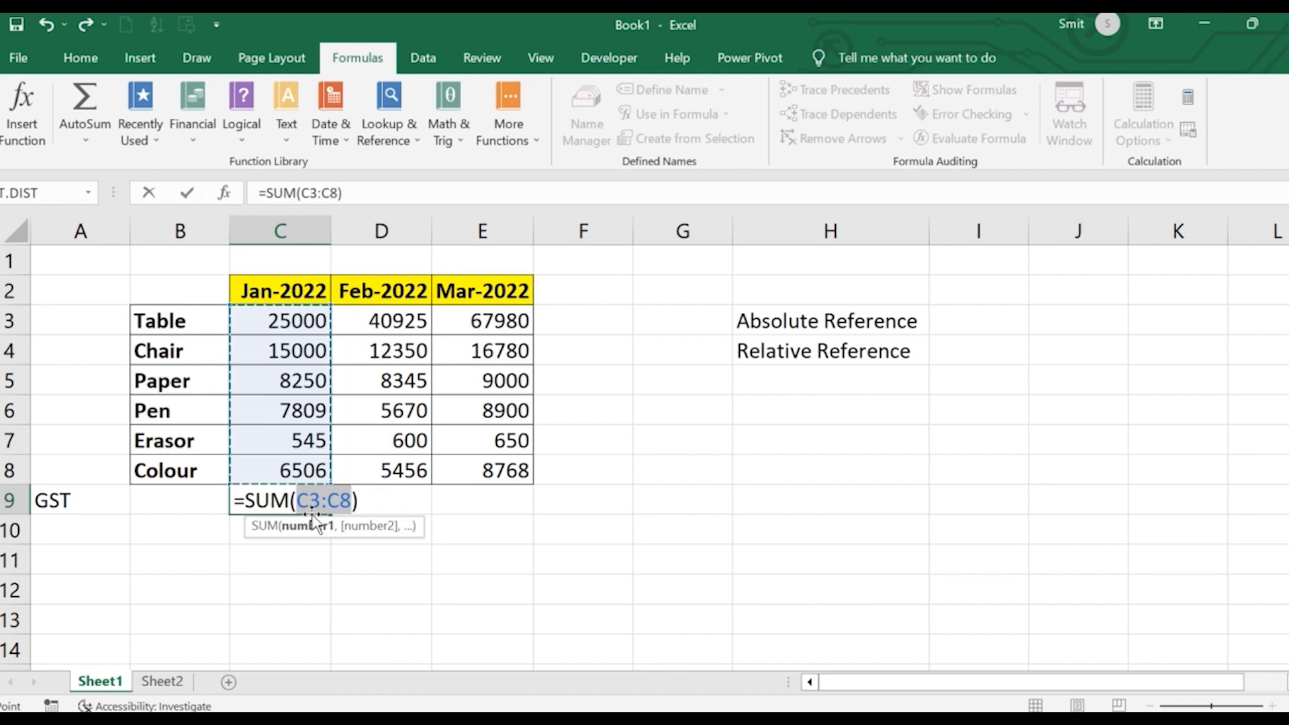
key("Return")
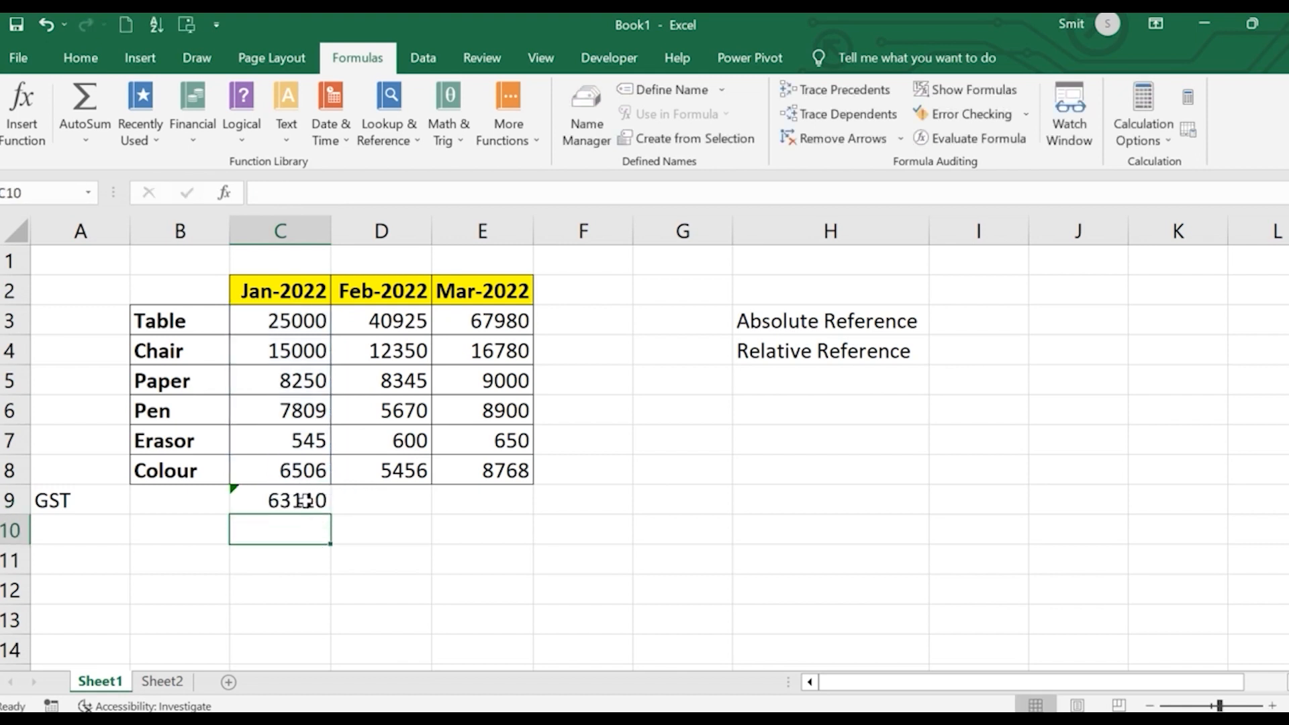
- Copy the January SUM formula from C9 into D9 and E9 for February and March
left_click(302, 498)
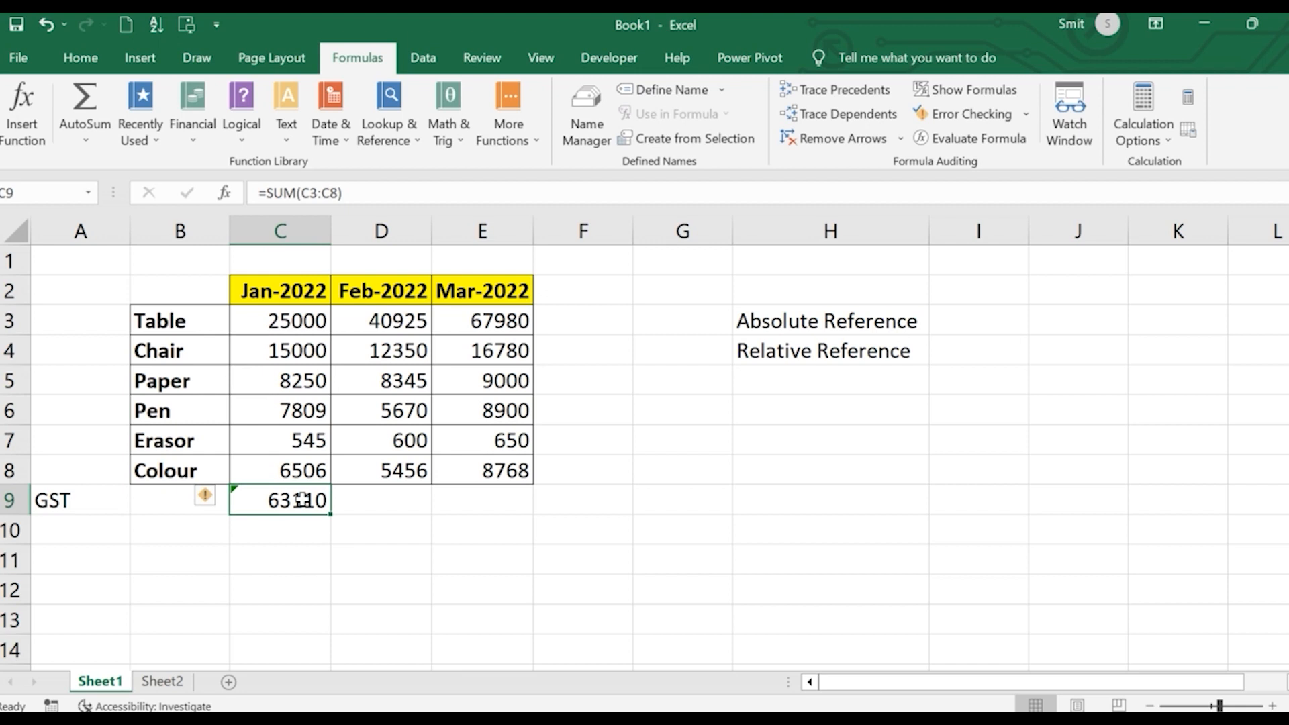
key("ctrl+c")
left_click(356, 499)
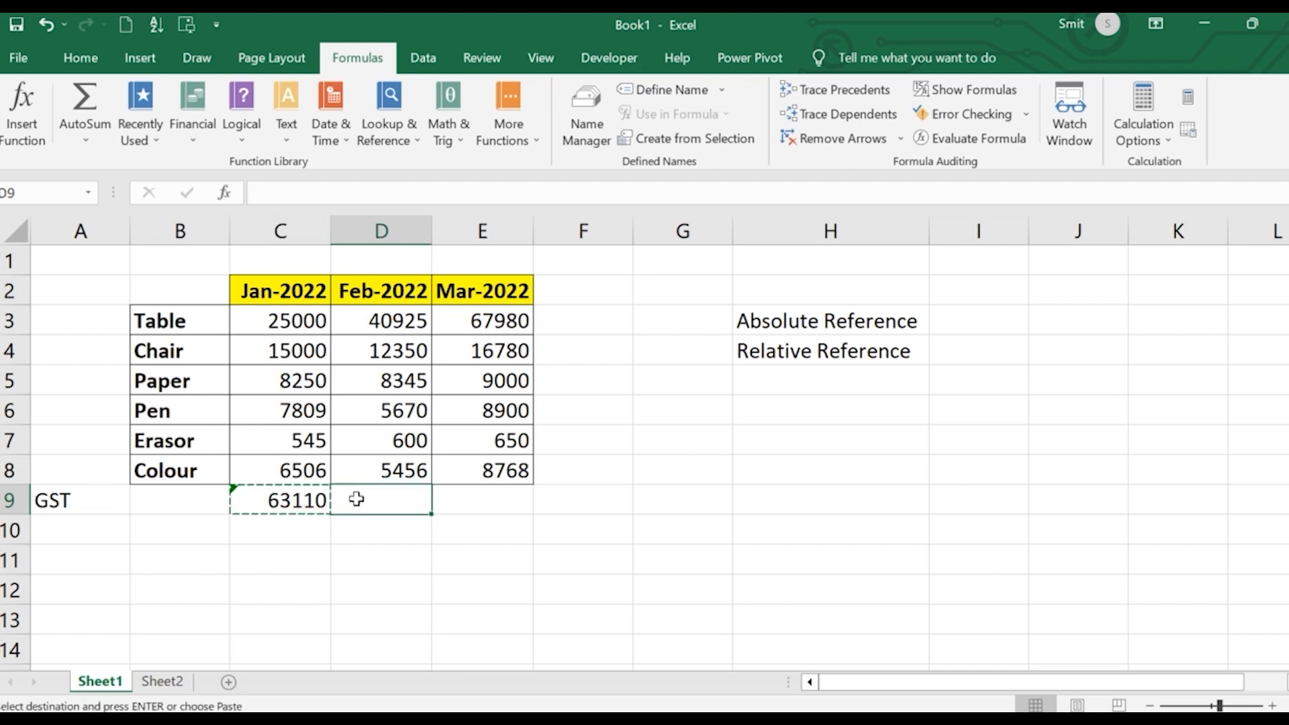
key("ctrl+v")
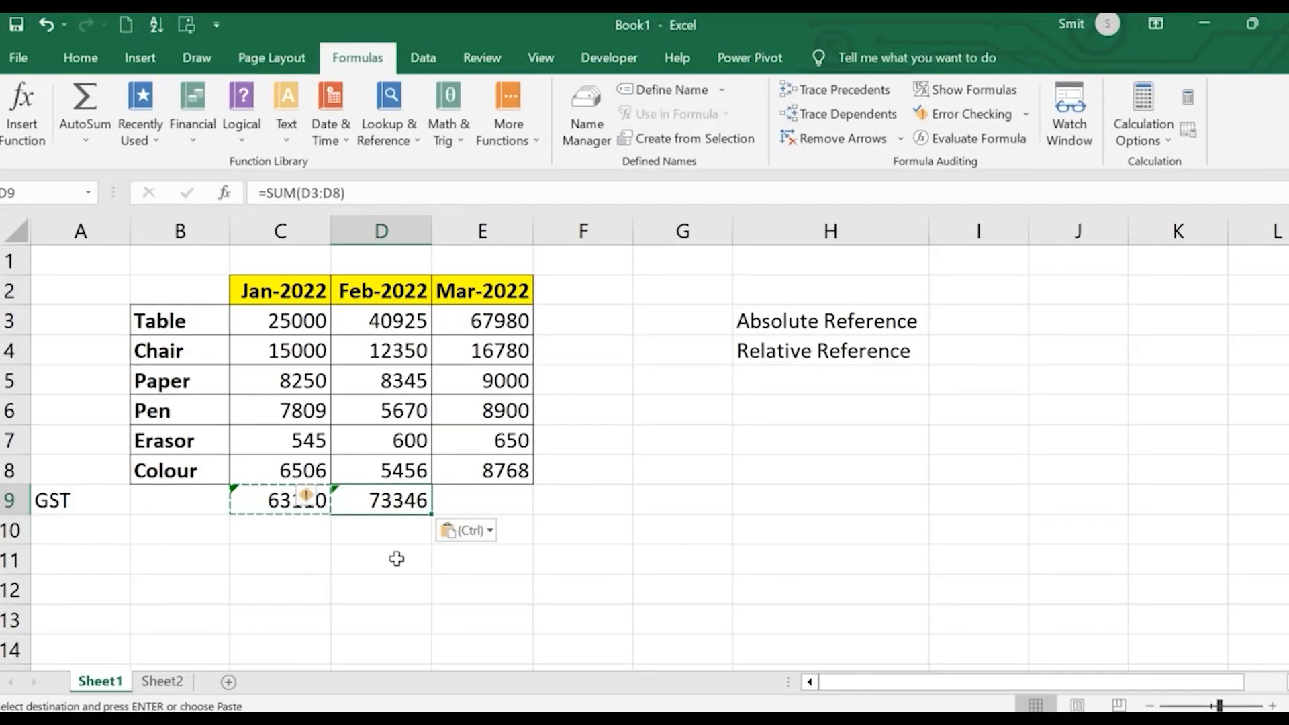
left_click(475, 493)
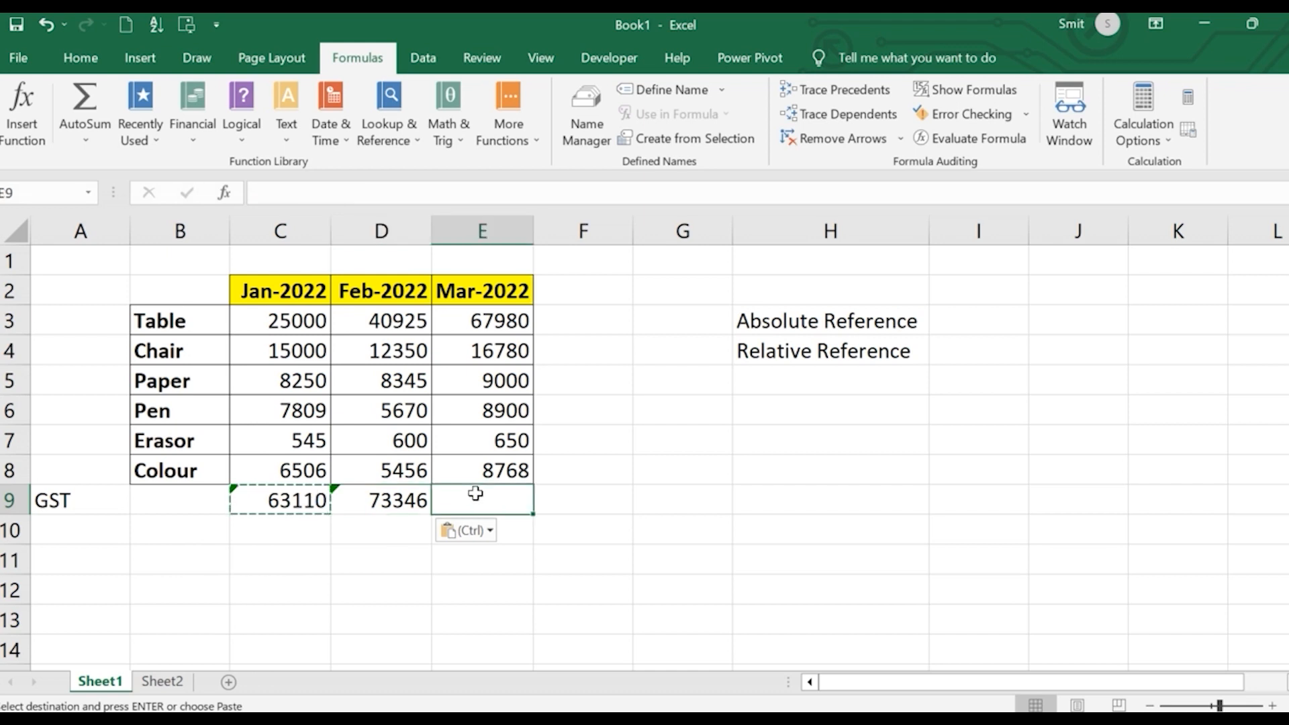
key("ctrl+v")
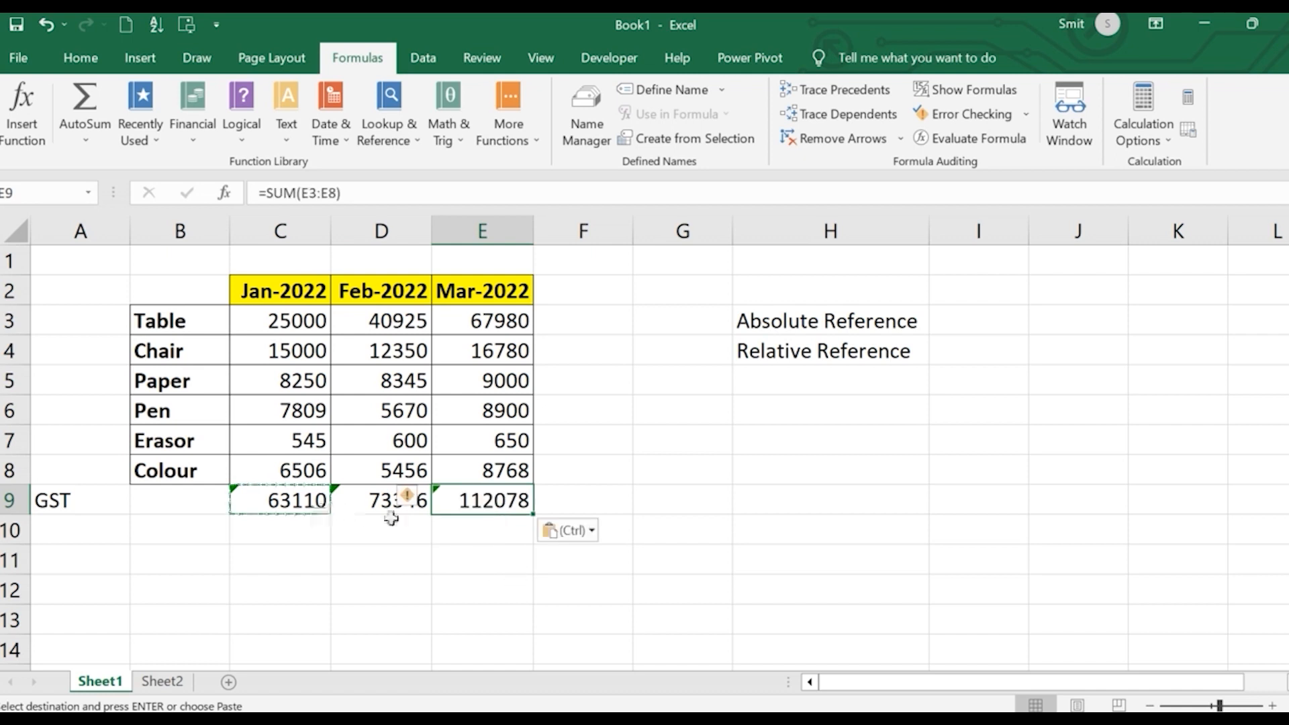
left_click(478, 533)
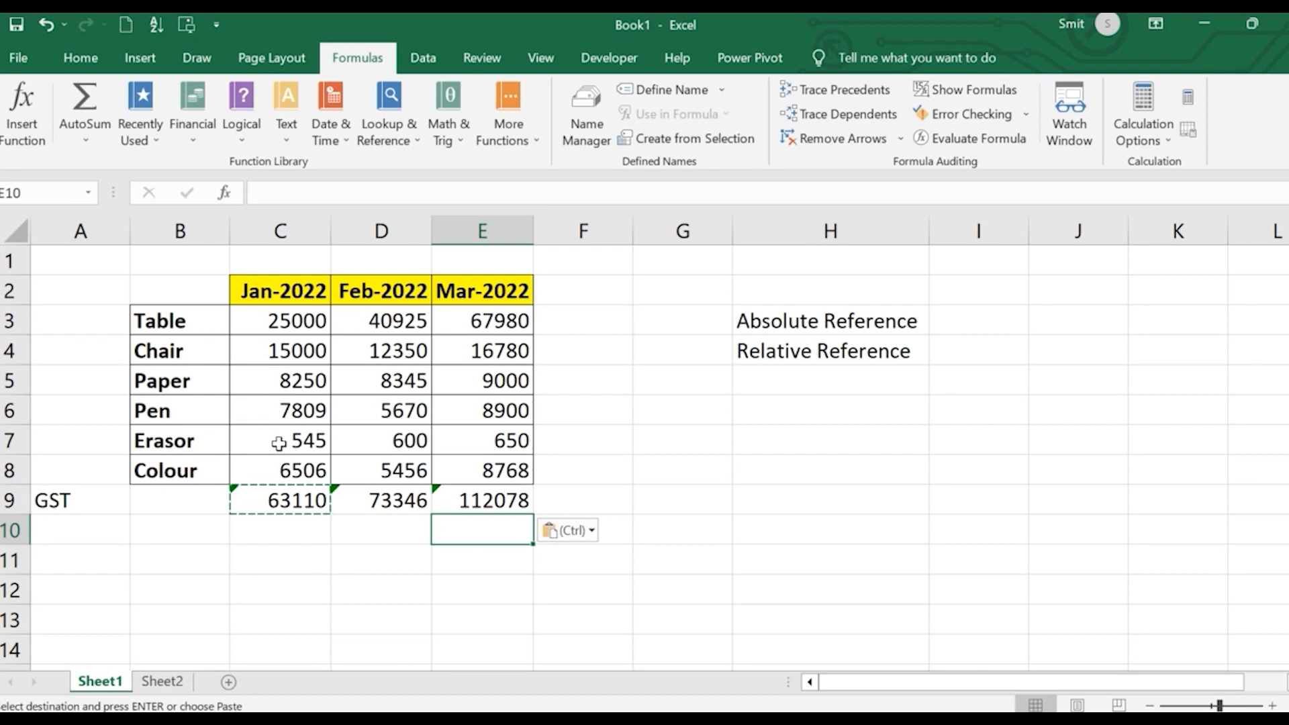
left_click(280, 493)
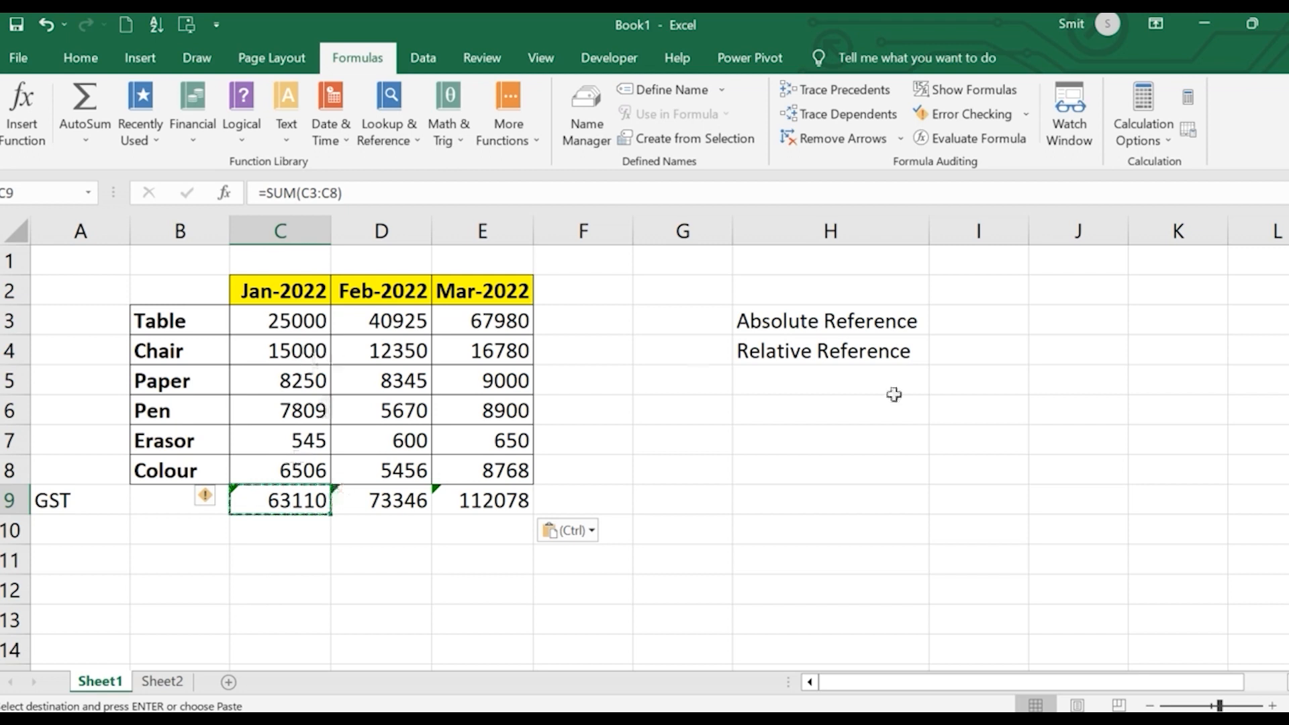
- Reword the labels in H3 and H4 as Absolute Cell Reference and Relative Cell Reference, and autofit column H
double_click(824, 320)
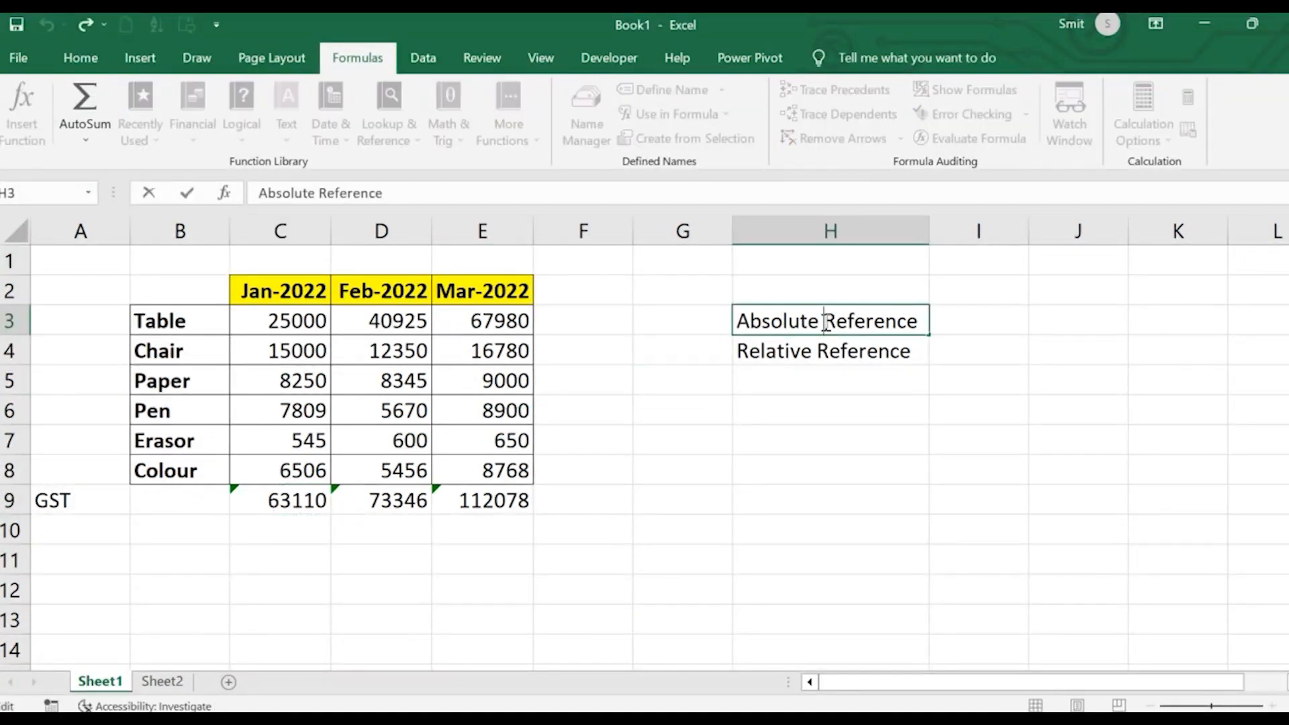
type("Cell")
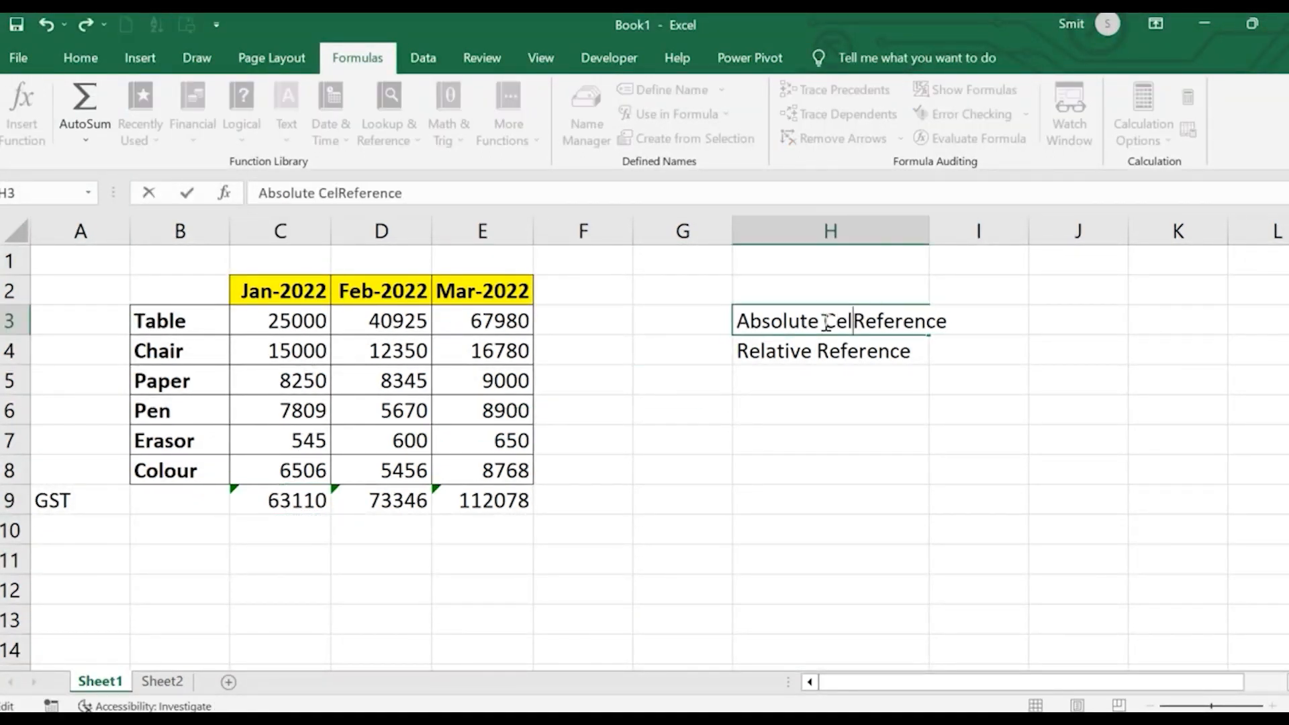
left_click(817, 352)
double_click(817, 353)
type("Cell")
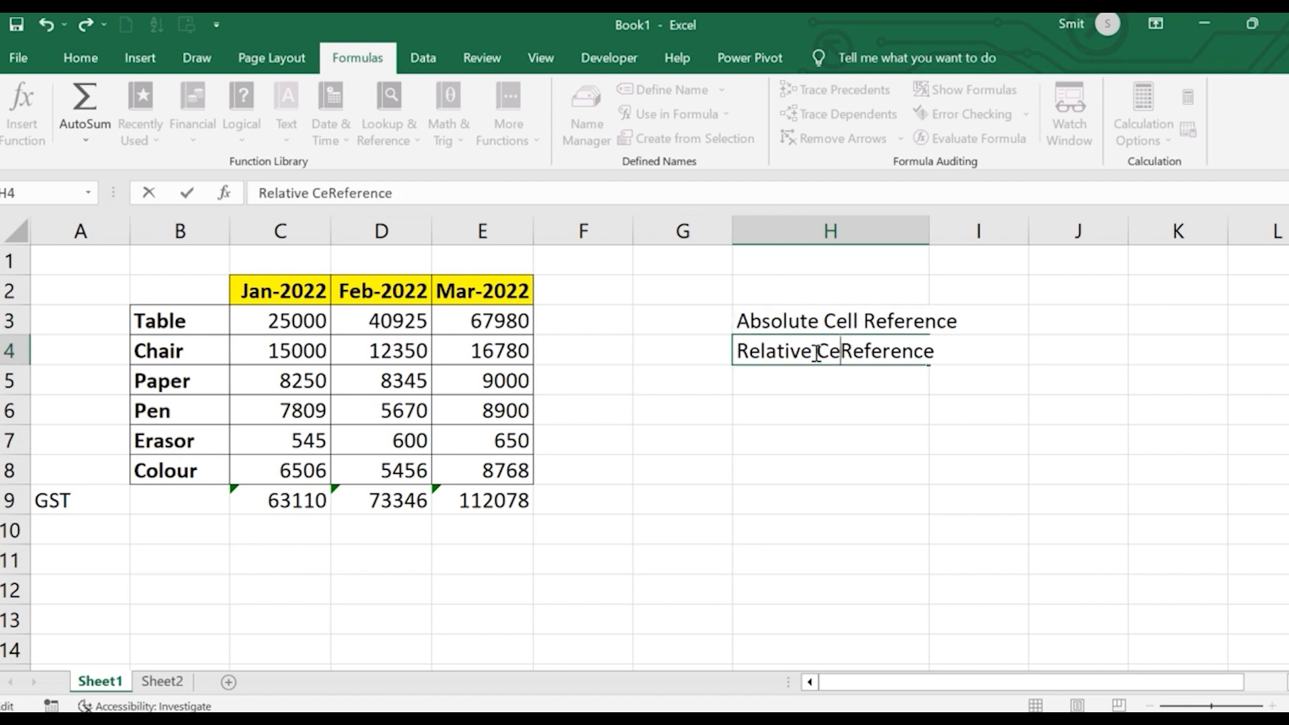
left_click(820, 372)
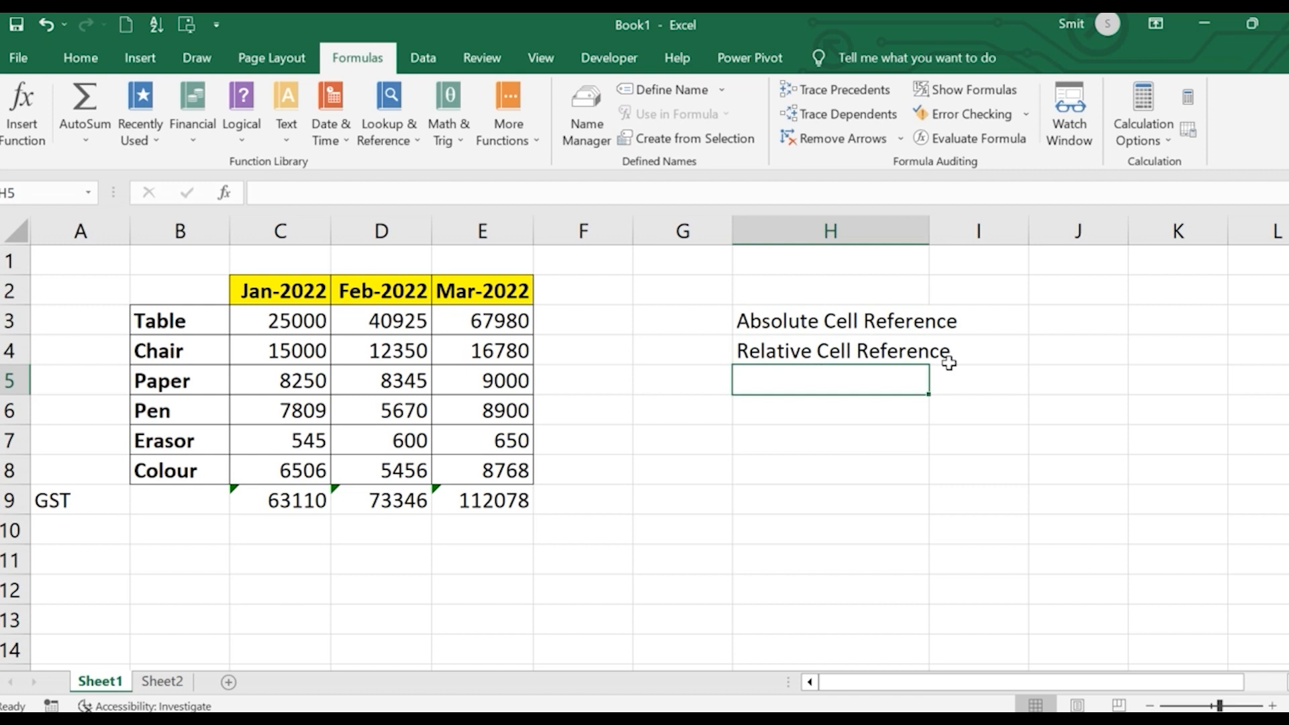
double_click(929, 235)
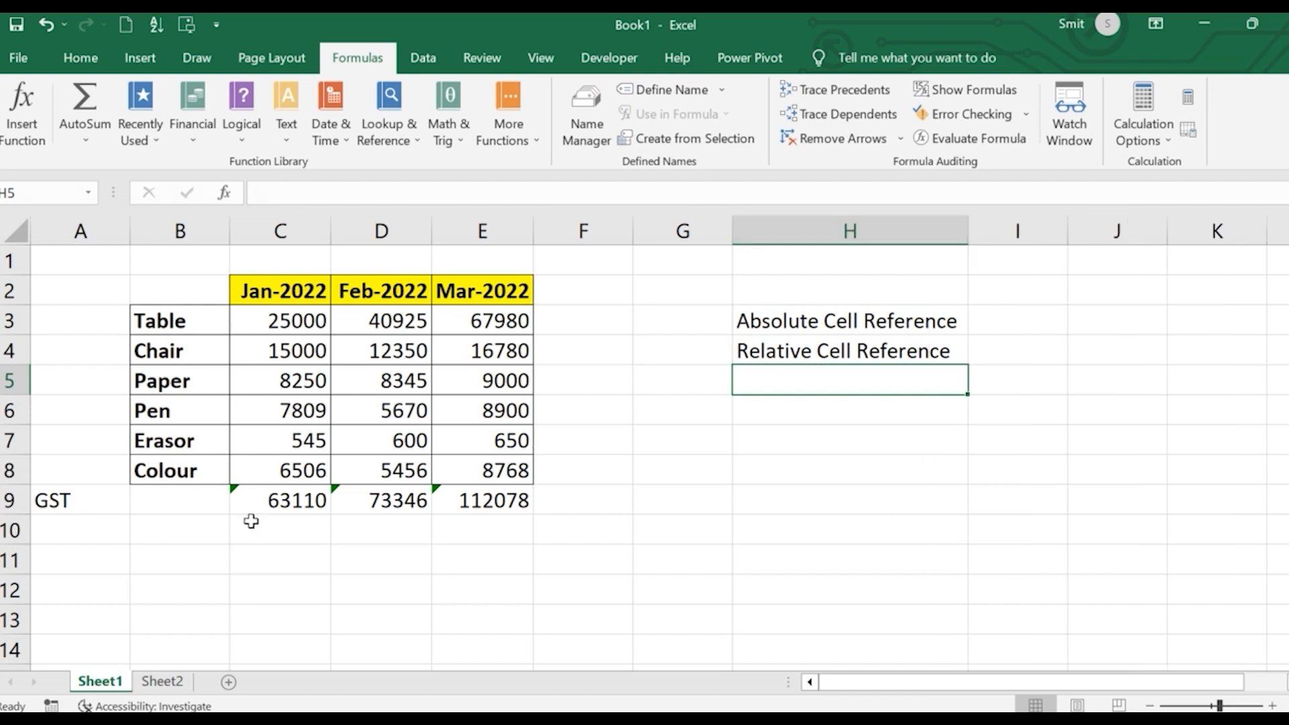
- Compare the SUM formulas in C9 and D9 against the February values above D9
left_click(292, 502)
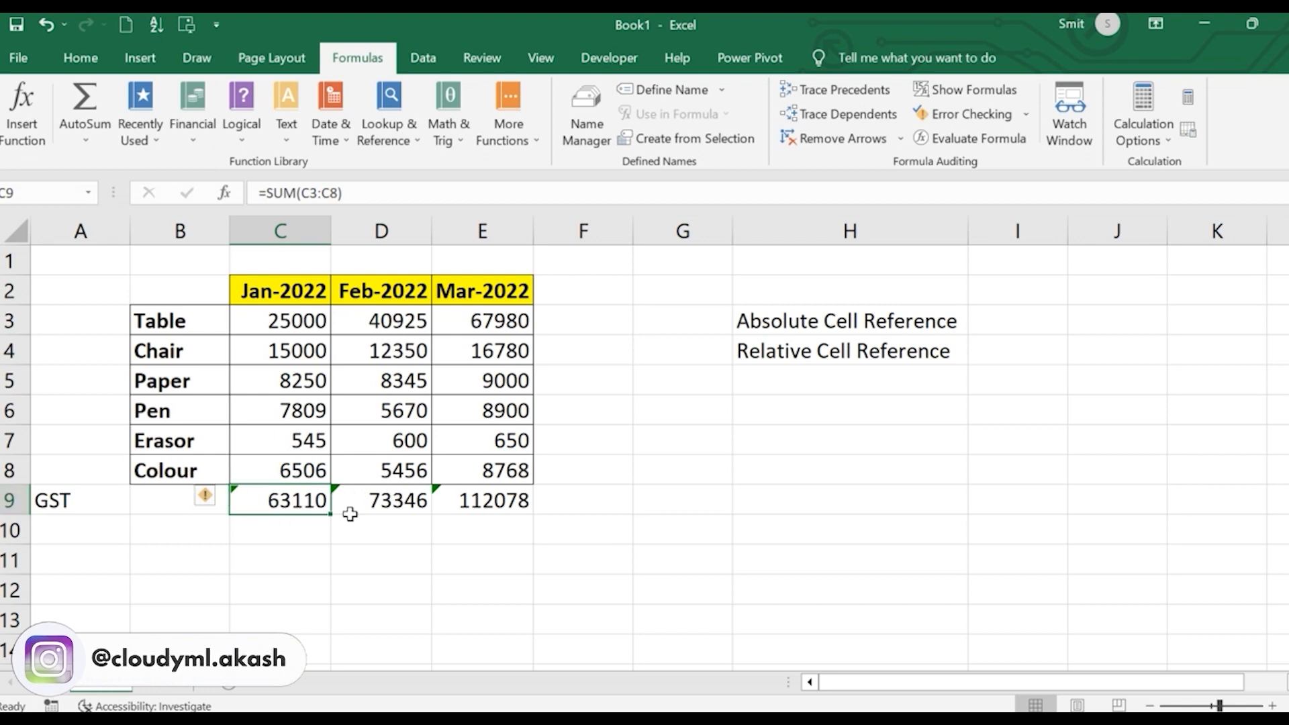
left_click(386, 500)
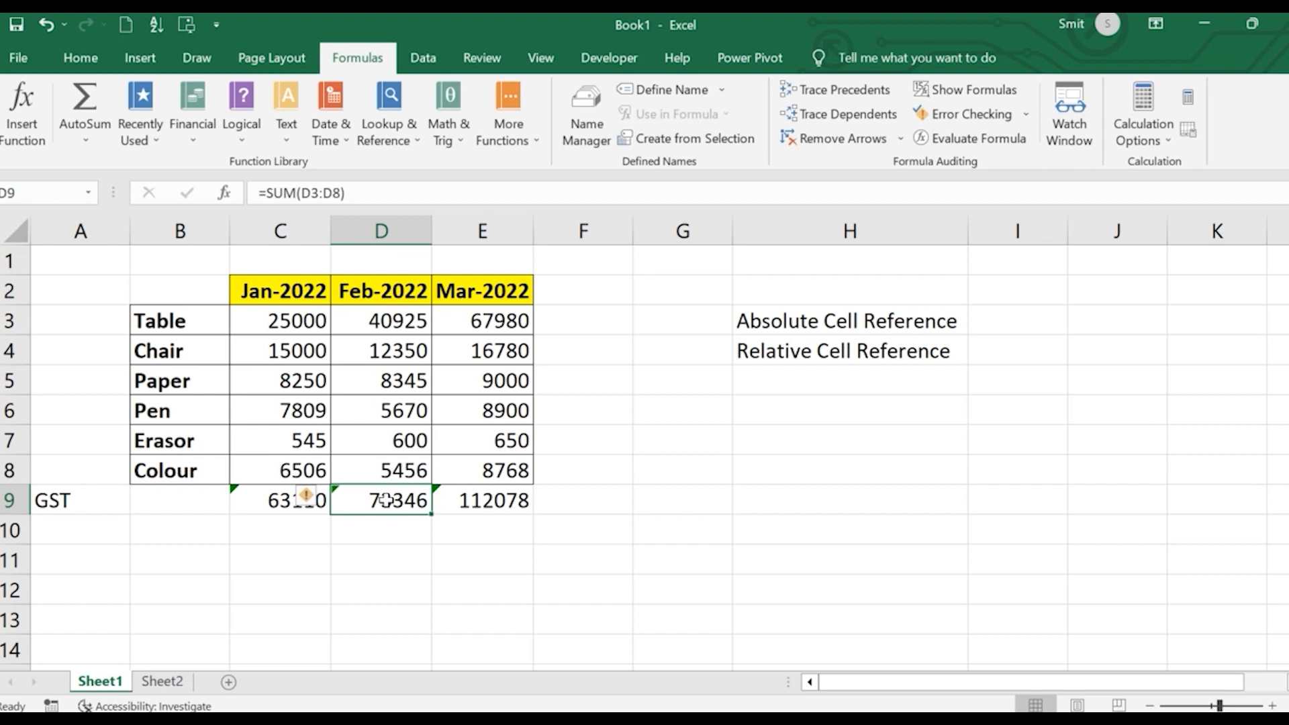
left_click_drag(377, 348, 398, 472)
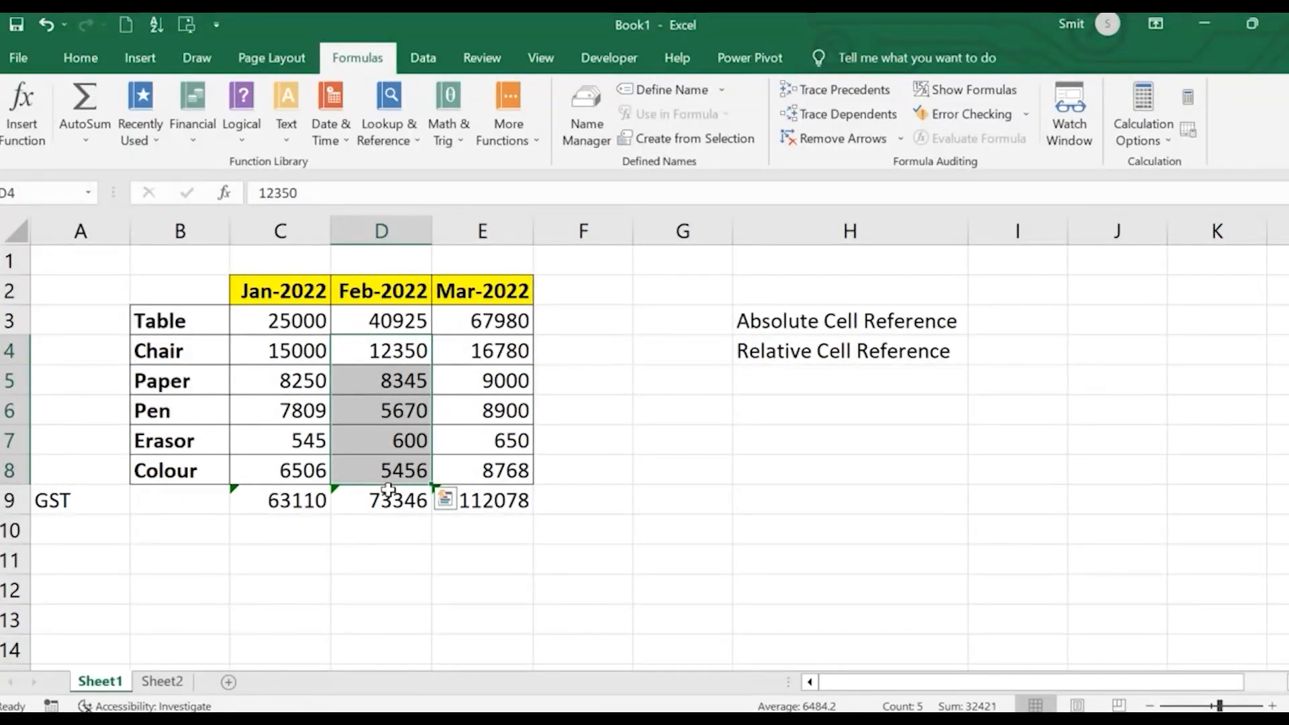
left_click(388, 491)
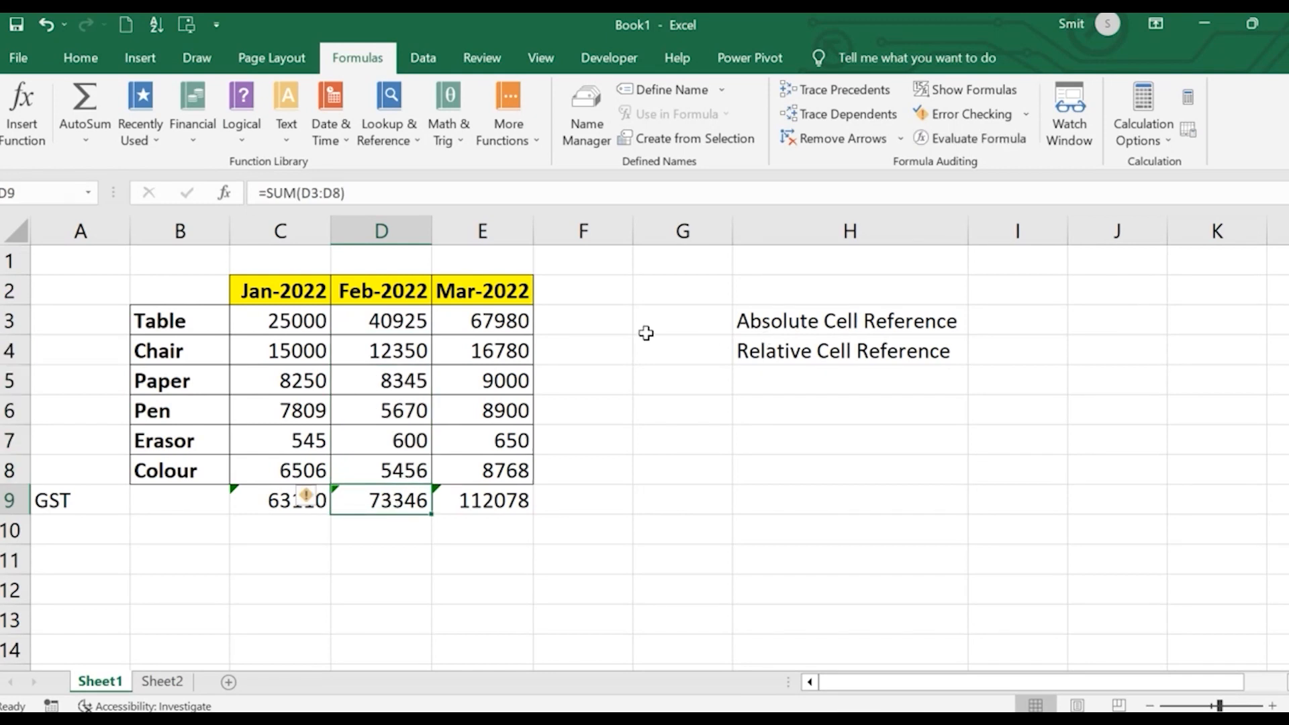
- Enter the sample numbers 2, 3, 4, 5, 5 and 6 down G3:G8
left_click(684, 319)
type("2")
key("Return")
type("3")
key("Return")
type("4")
key("Return")
type("5")
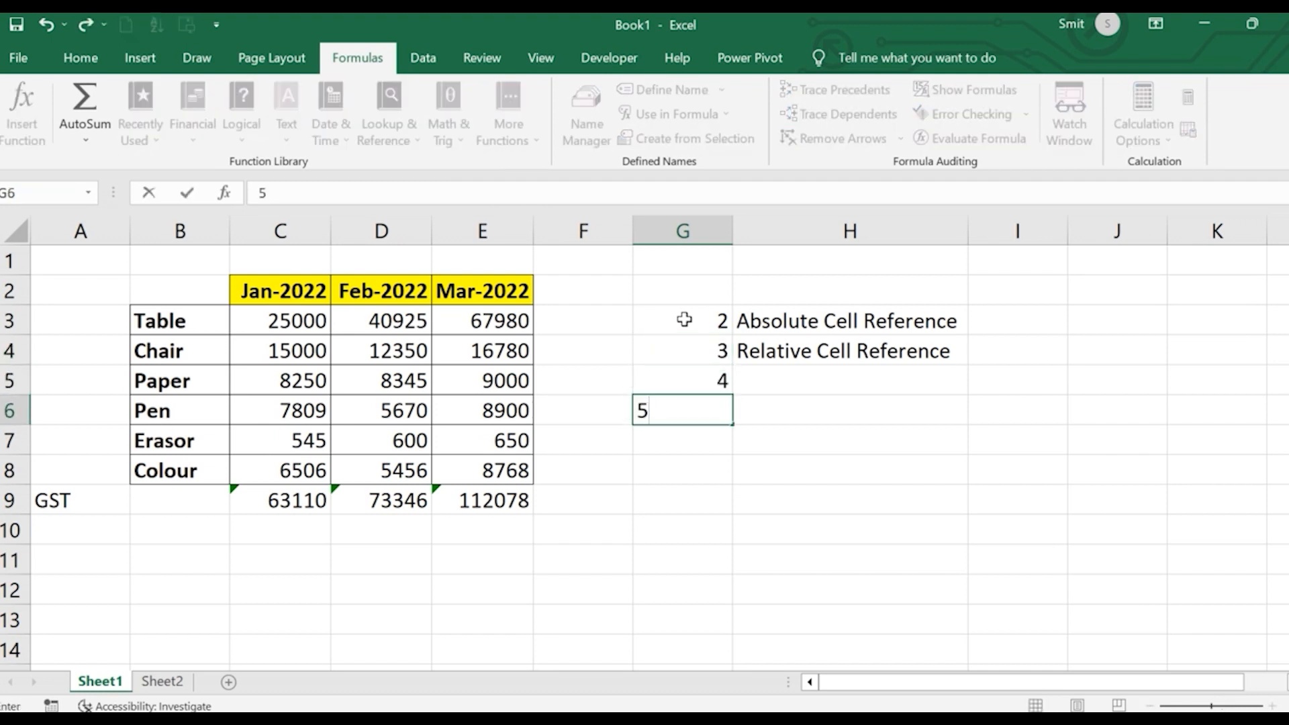
key("Return")
type("5")
key("Return")
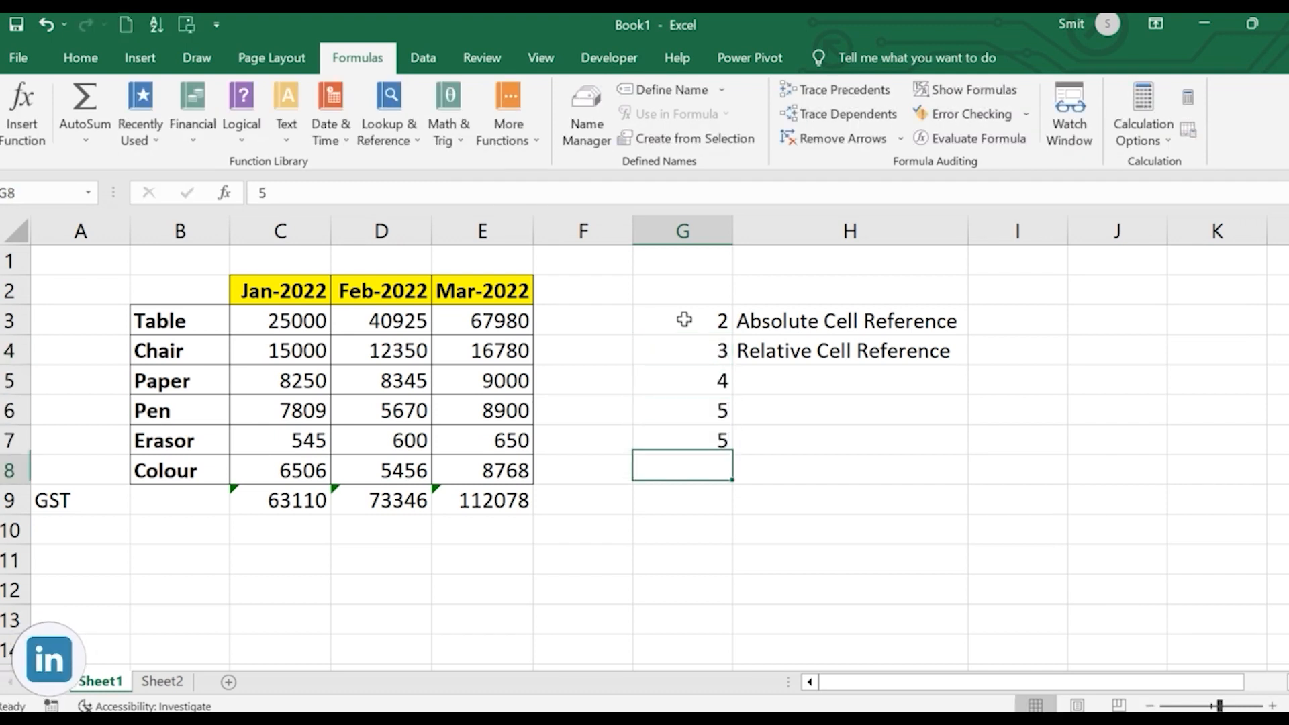
type("6")
key("Return")
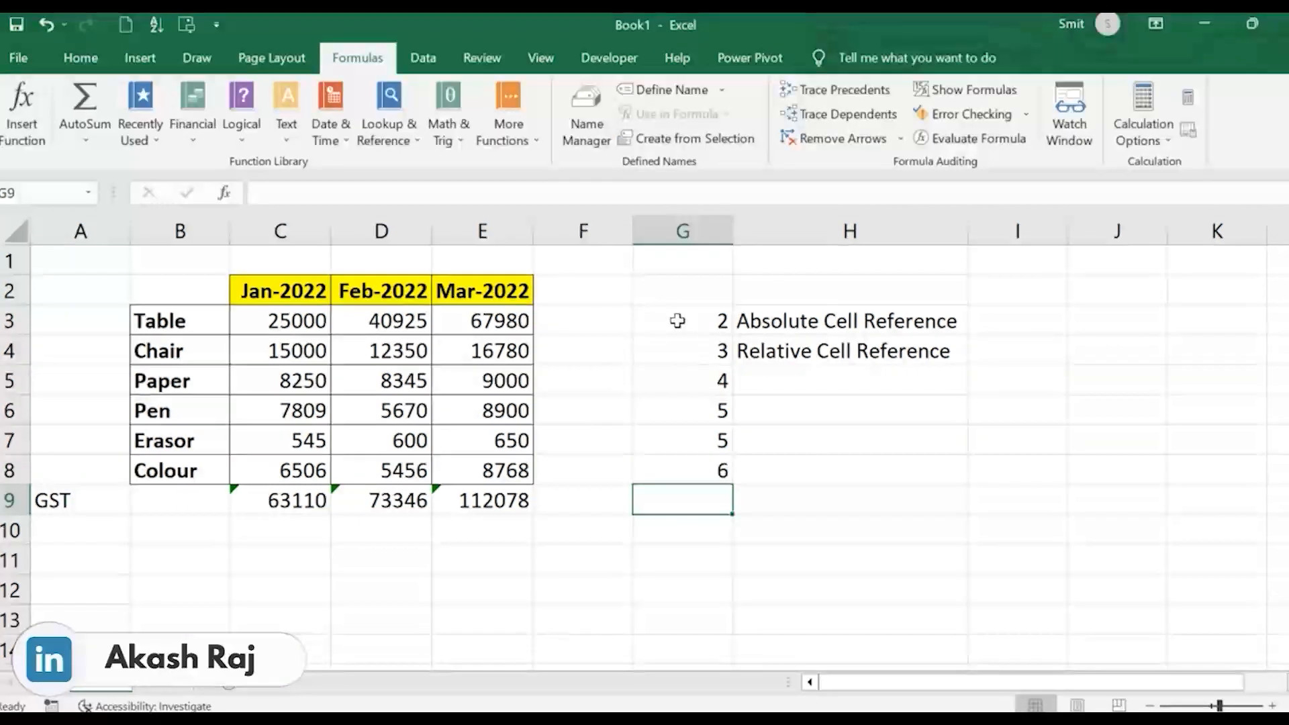
- Copy the January SUM formula from C9 into G9, below the sample numbers
left_click(298, 508)
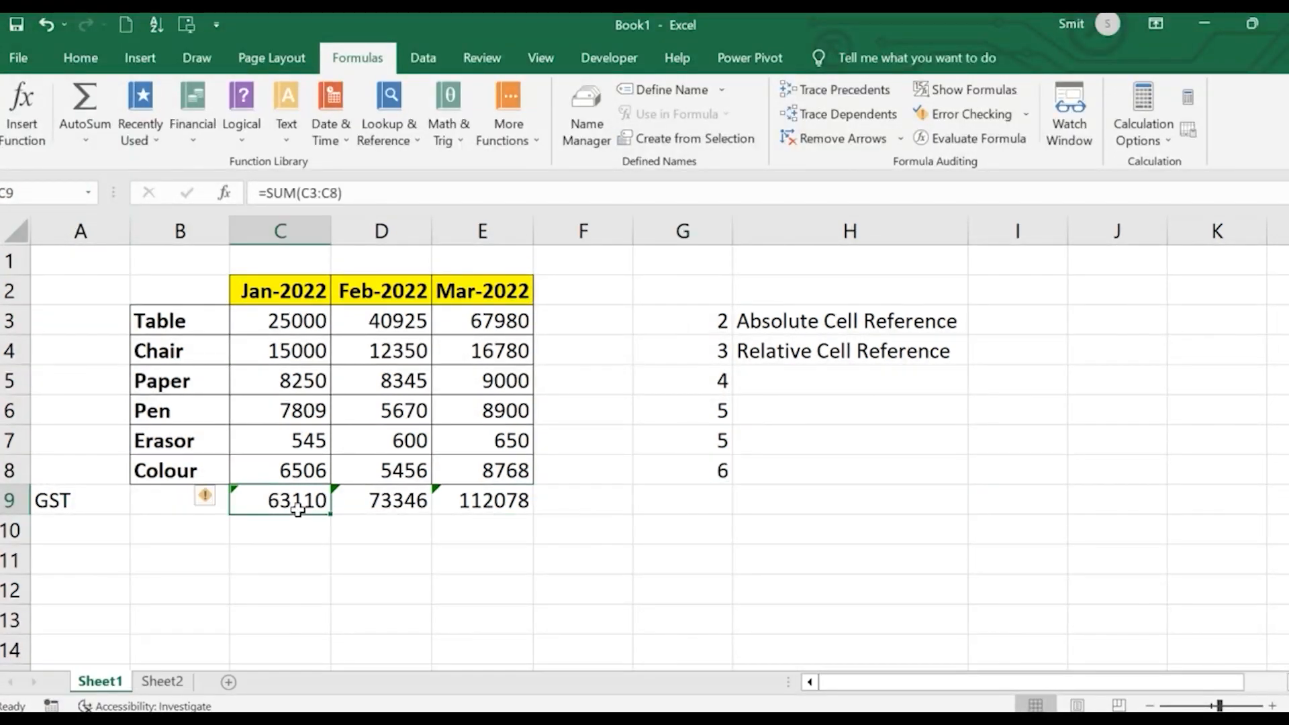
key("ctrl+c")
left_click(672, 516)
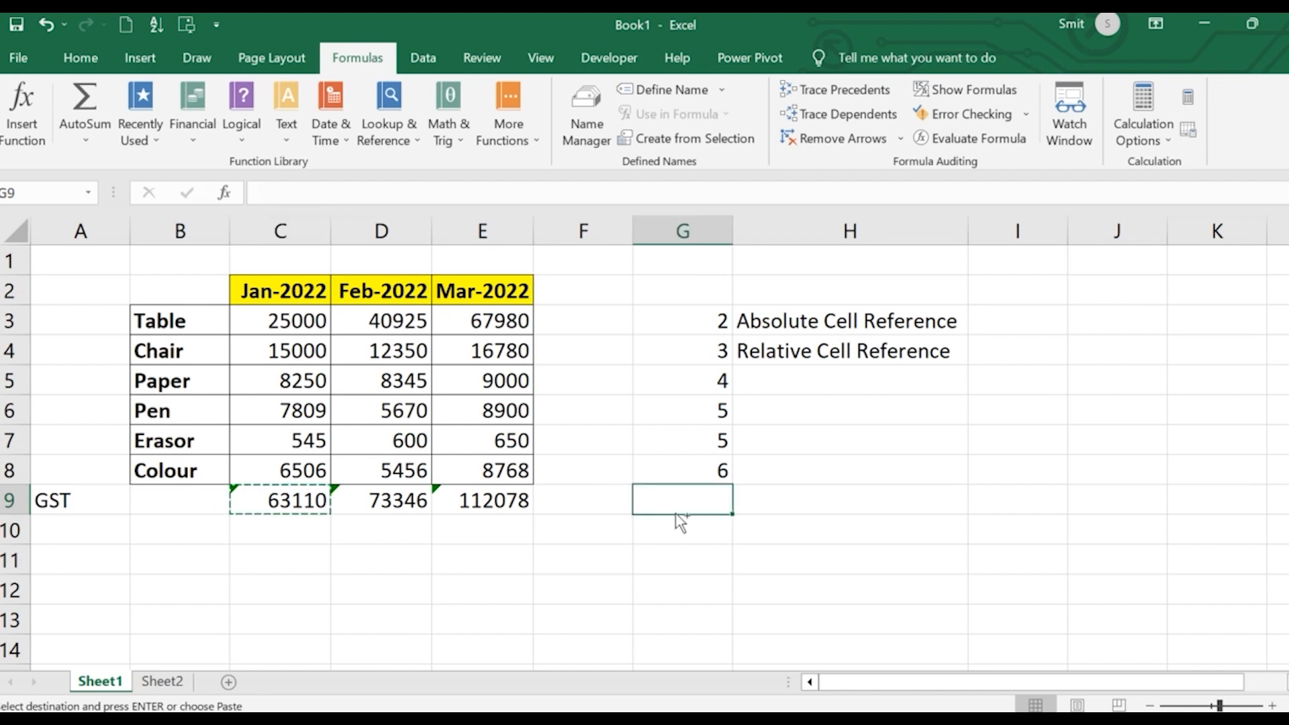
key("ctrl+v")
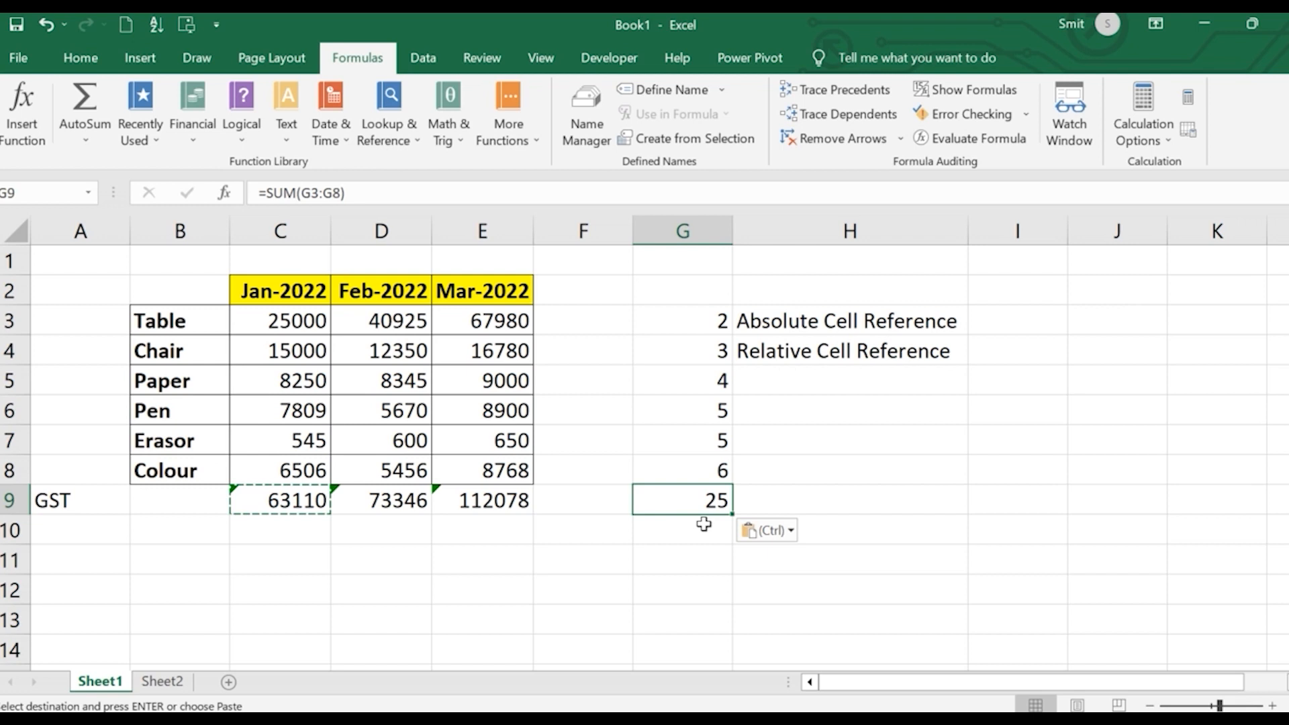
- Check the formula in C9 against the first and last January cells it refers to, C3 and C8, and clear the copy selection
left_click(286, 503)
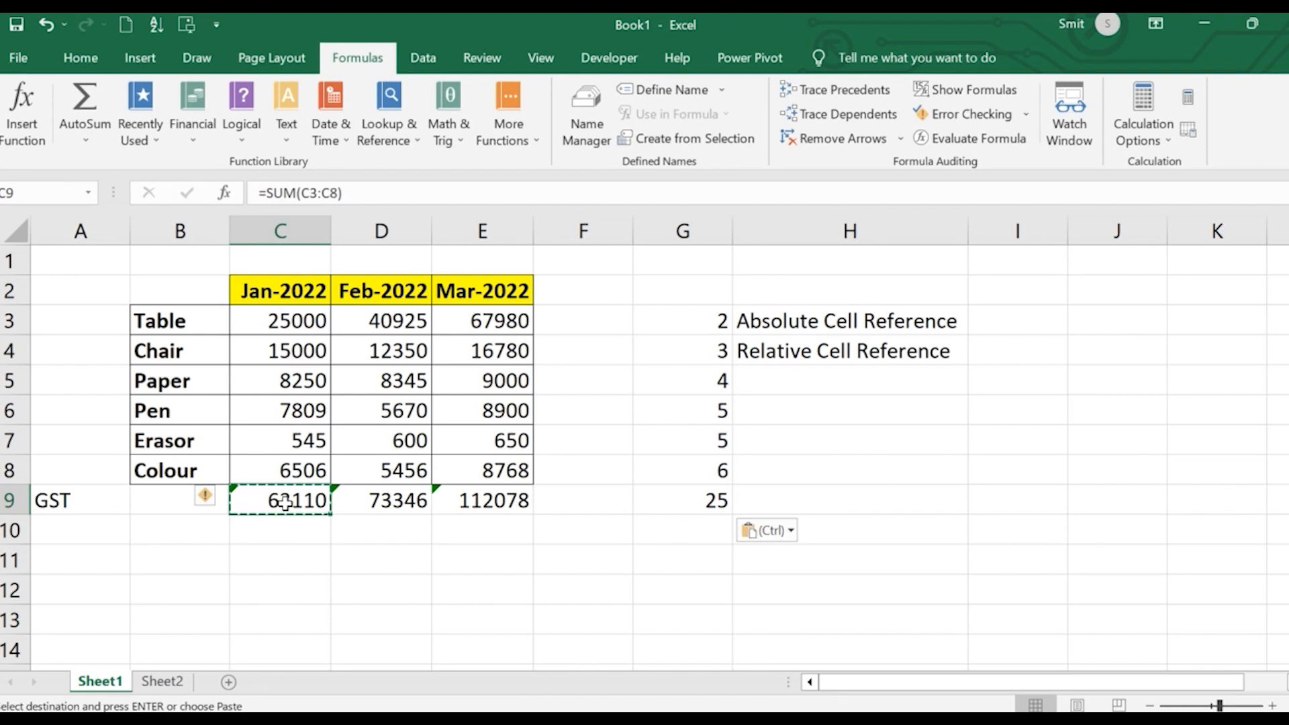
left_click(271, 321)
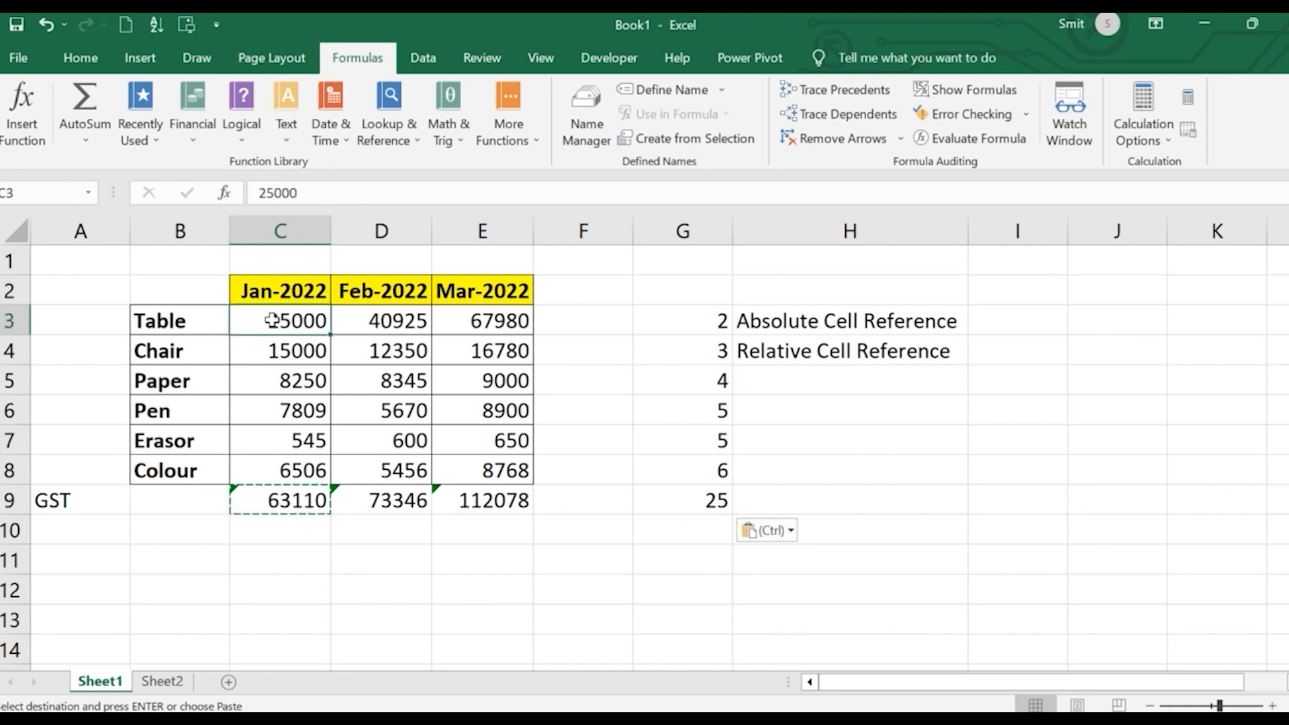
left_click(308, 474)
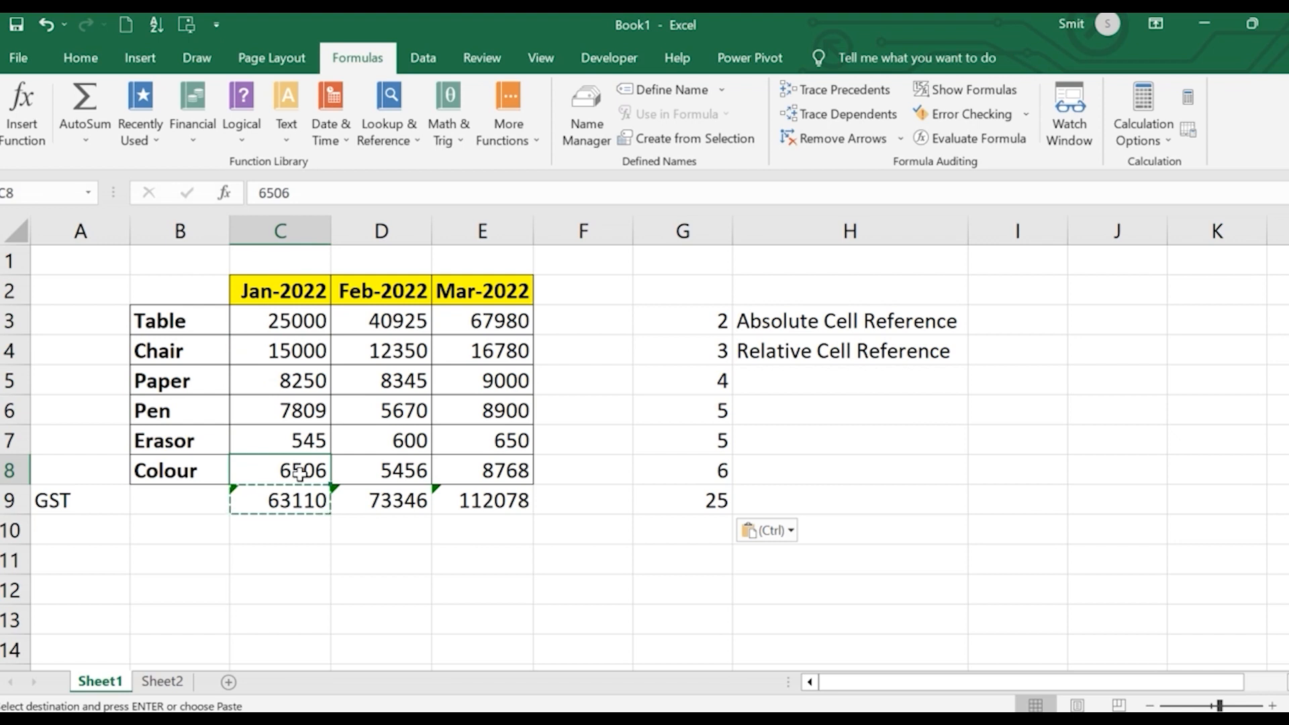
left_click(282, 508)
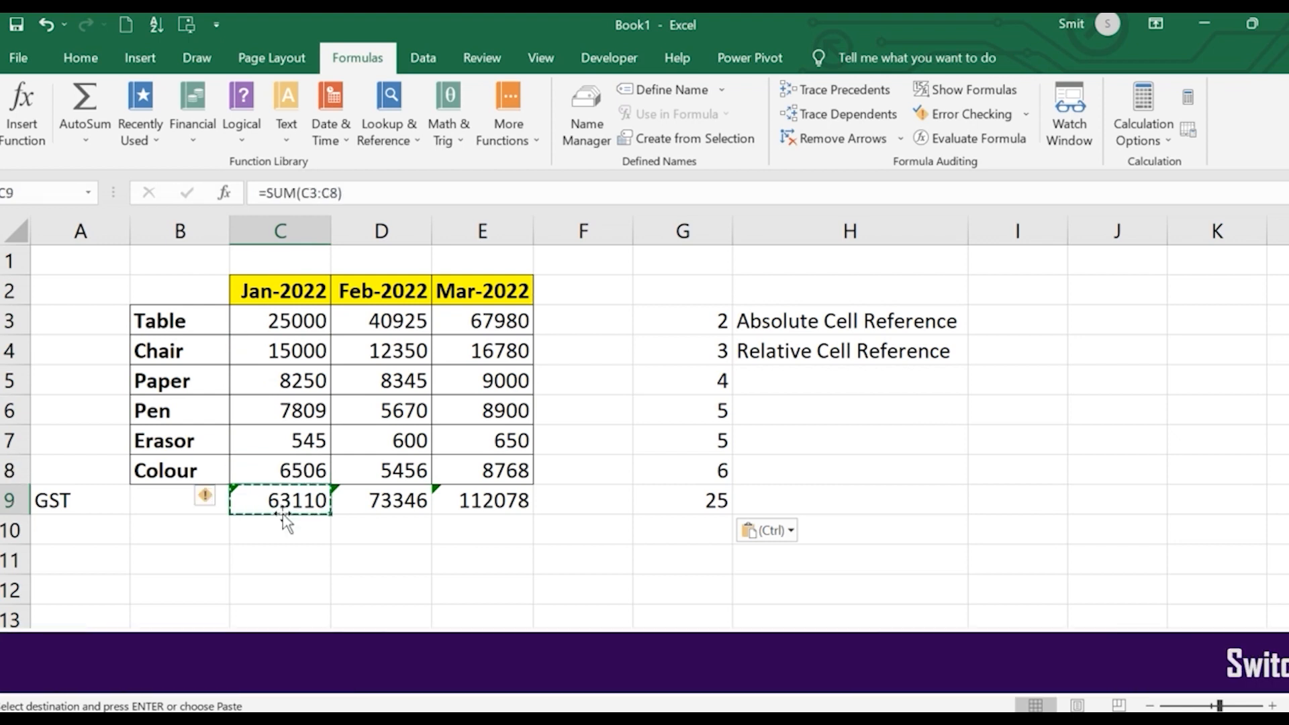
key("Escape")
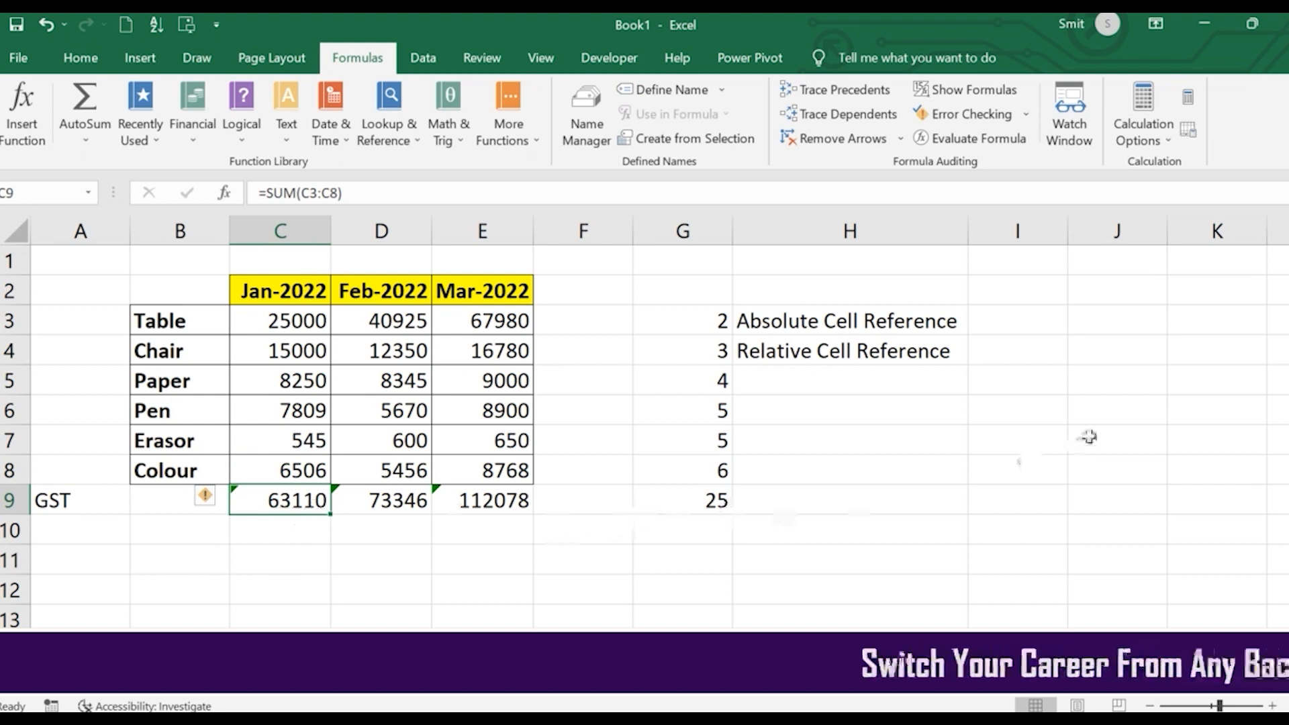
left_click(101, 500)
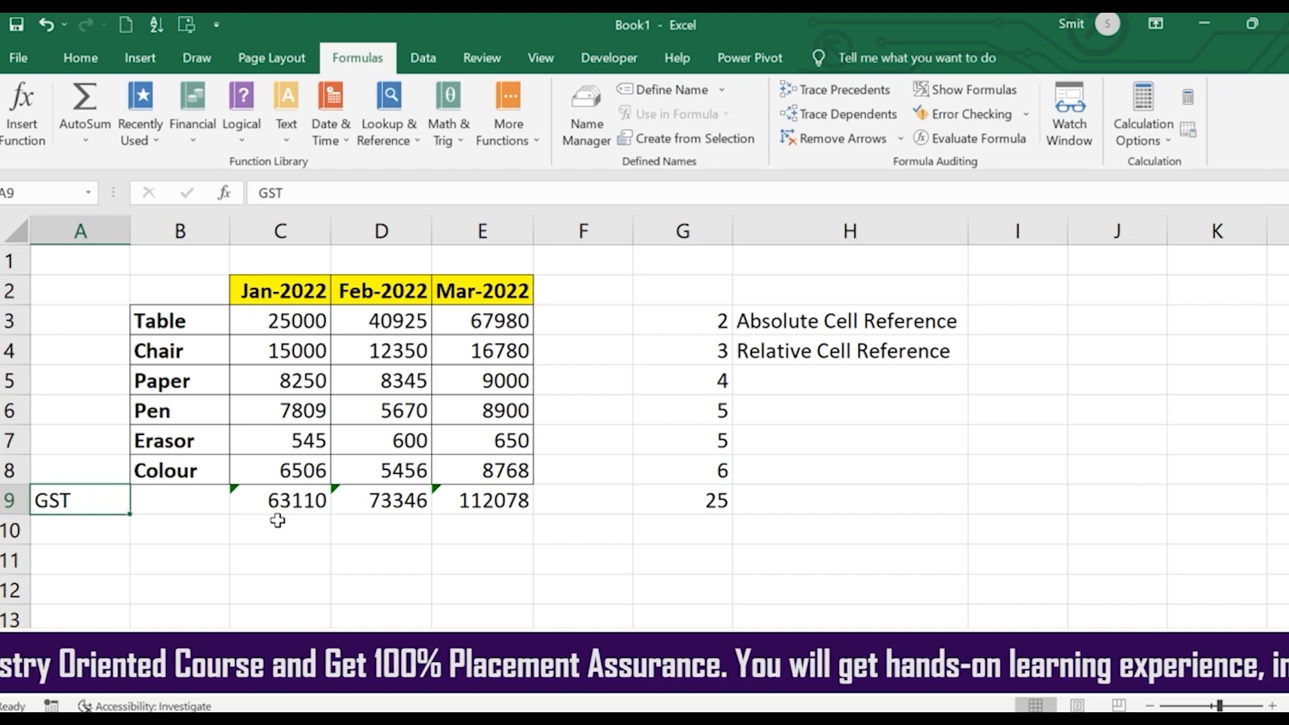
- Highlight the Relative Cell Reference label in H4 with a yellow fill
left_click(781, 354)
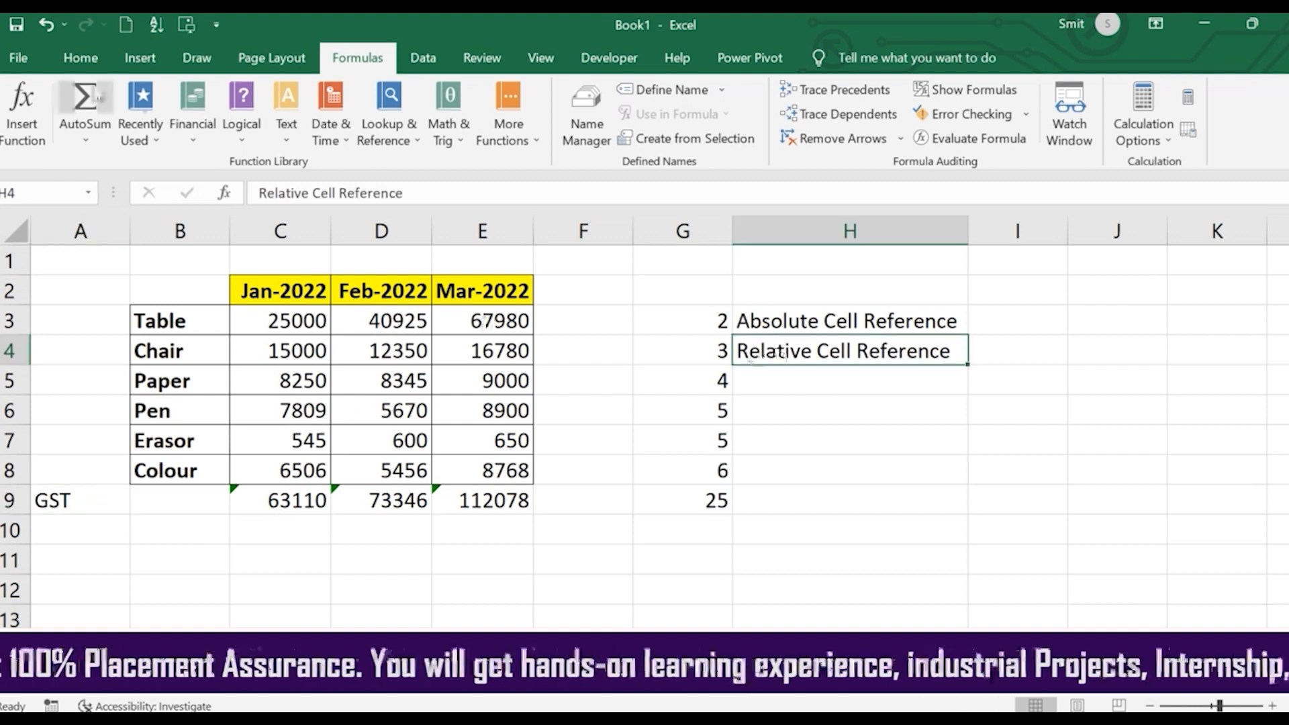
left_click(81, 57)
left_click(240, 129)
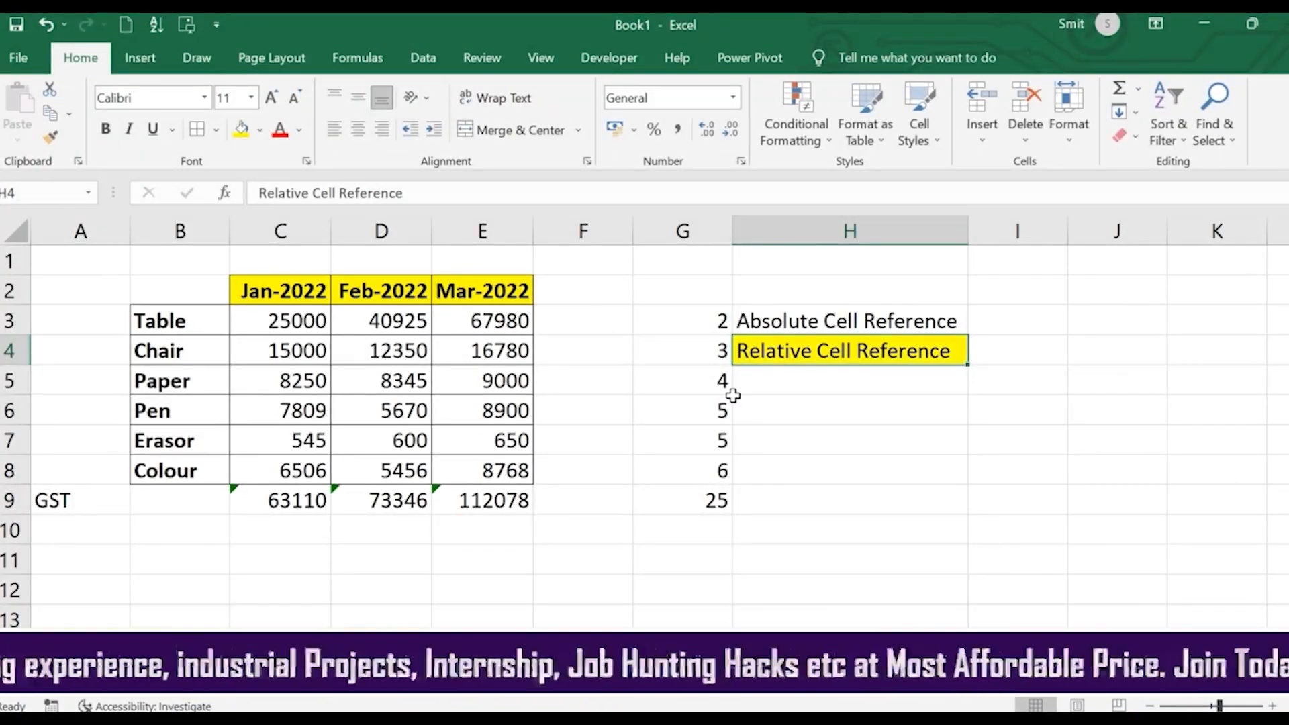
- Clear the sample numbers and the copied sum from G3:G9
left_click_drag(664, 321, 699, 493)
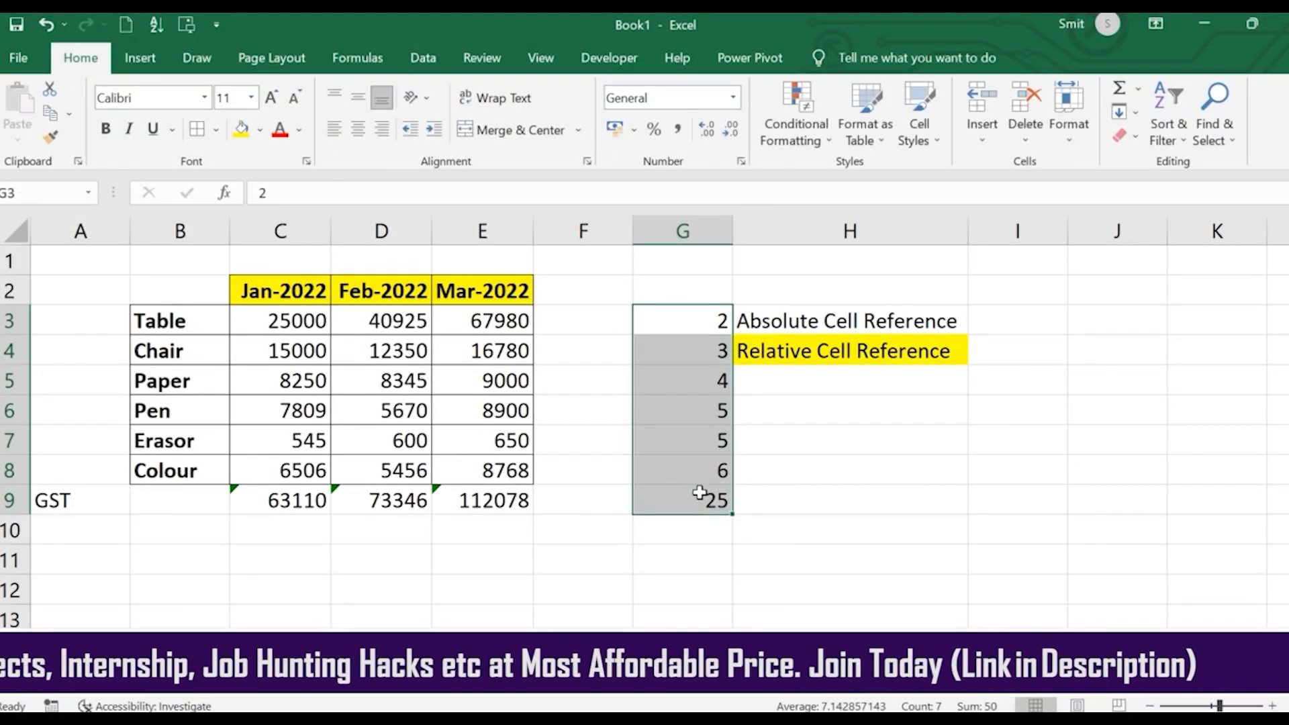
key("Delete")
left_click(906, 522)
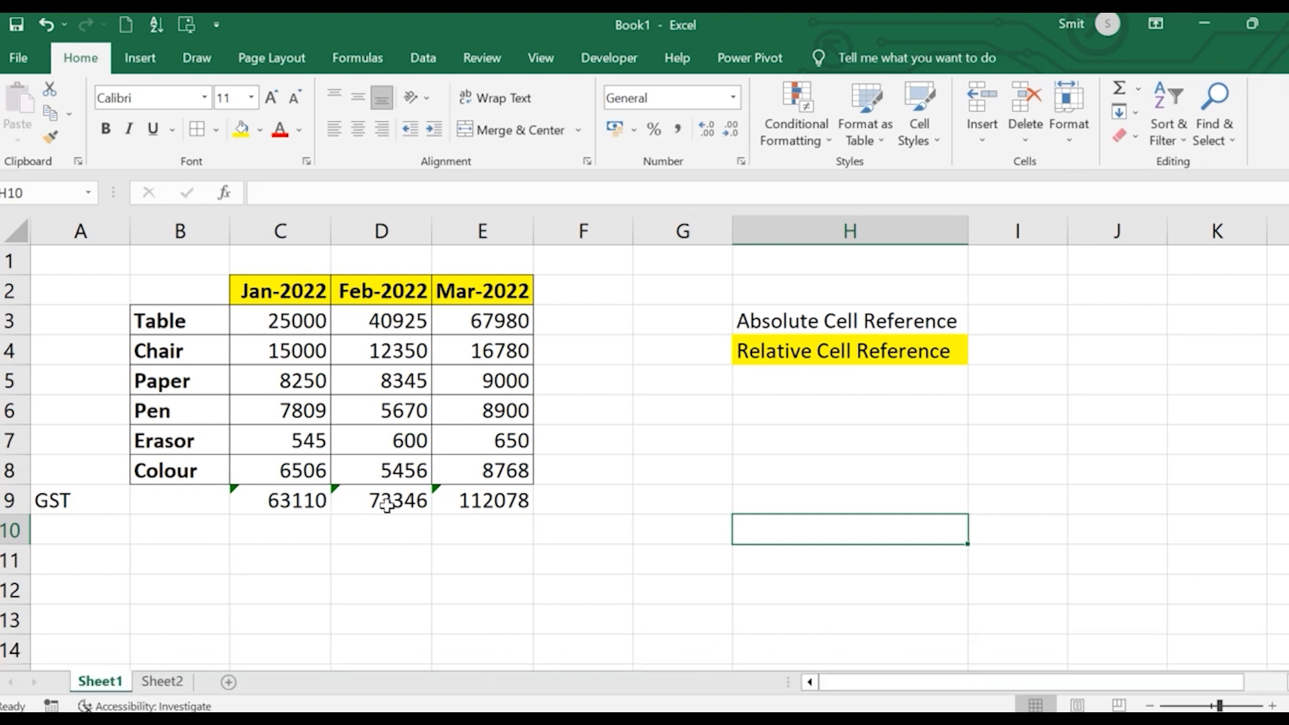
- Total the Table row across the three months in F3 with AutoSum over C3:E3
left_click(574, 319)
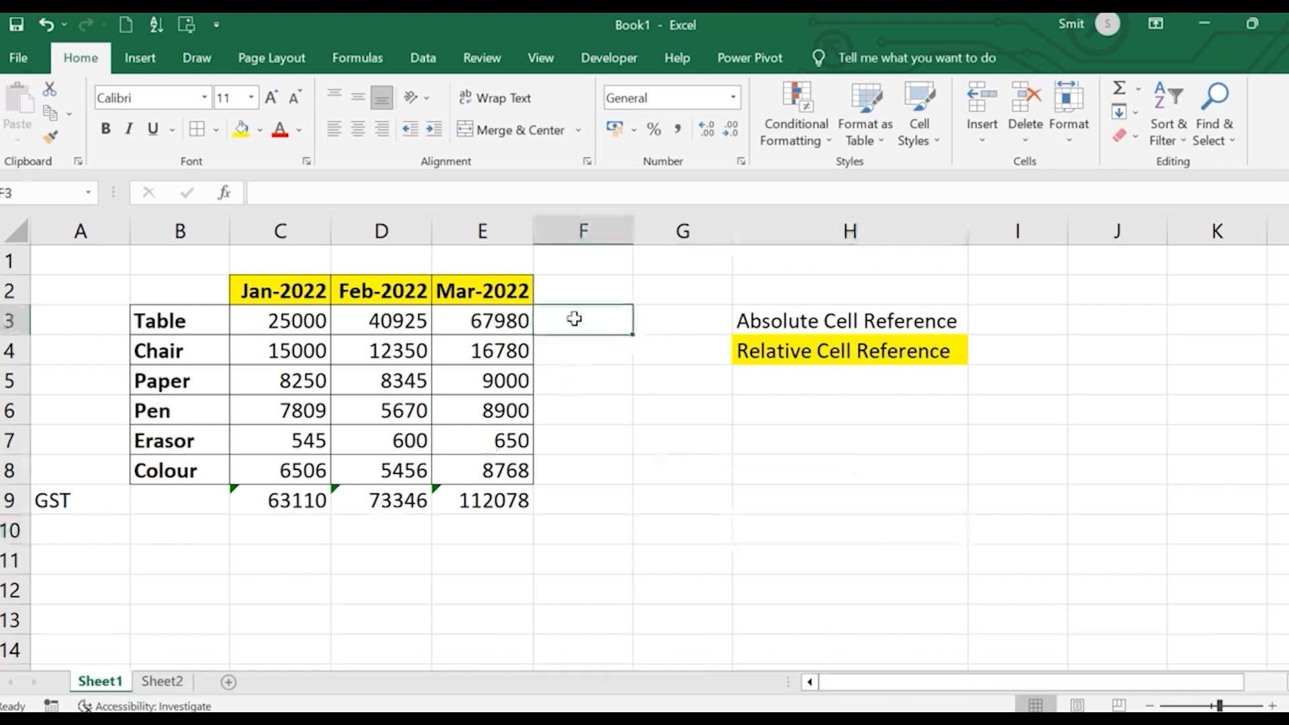
left_click(420, 59)
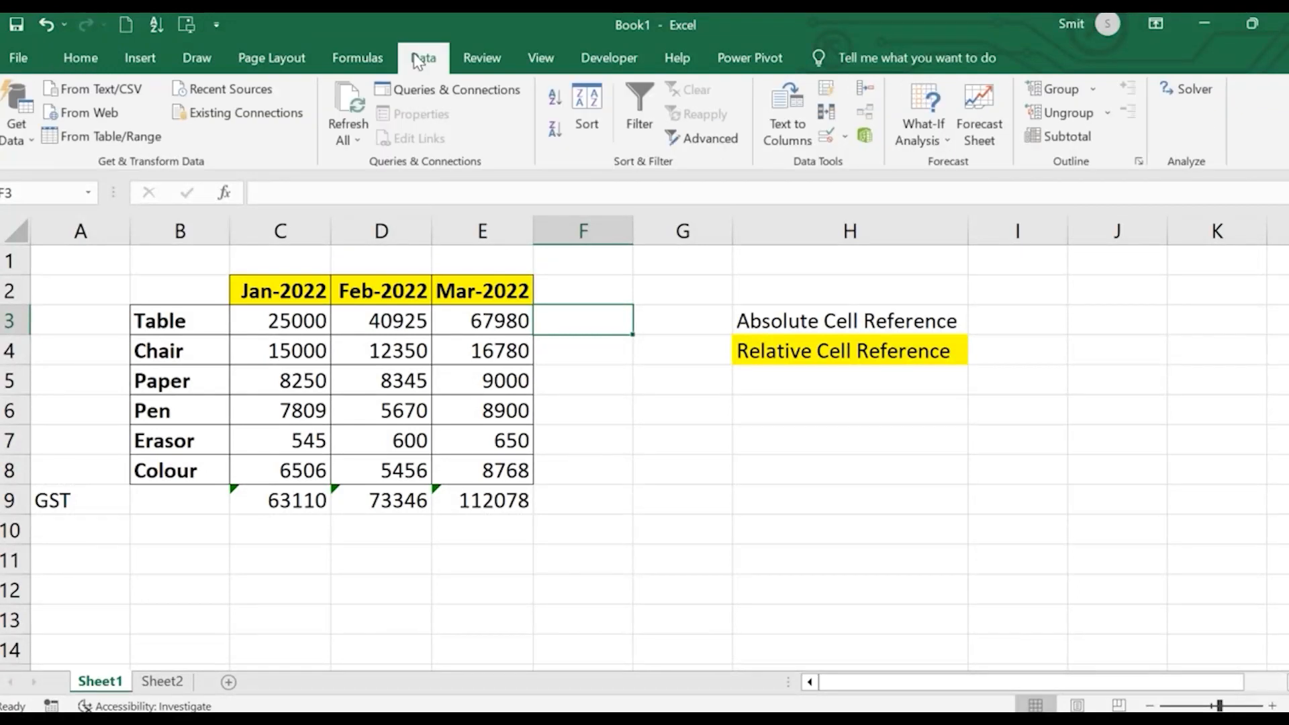
left_click(374, 68)
left_click(84, 101)
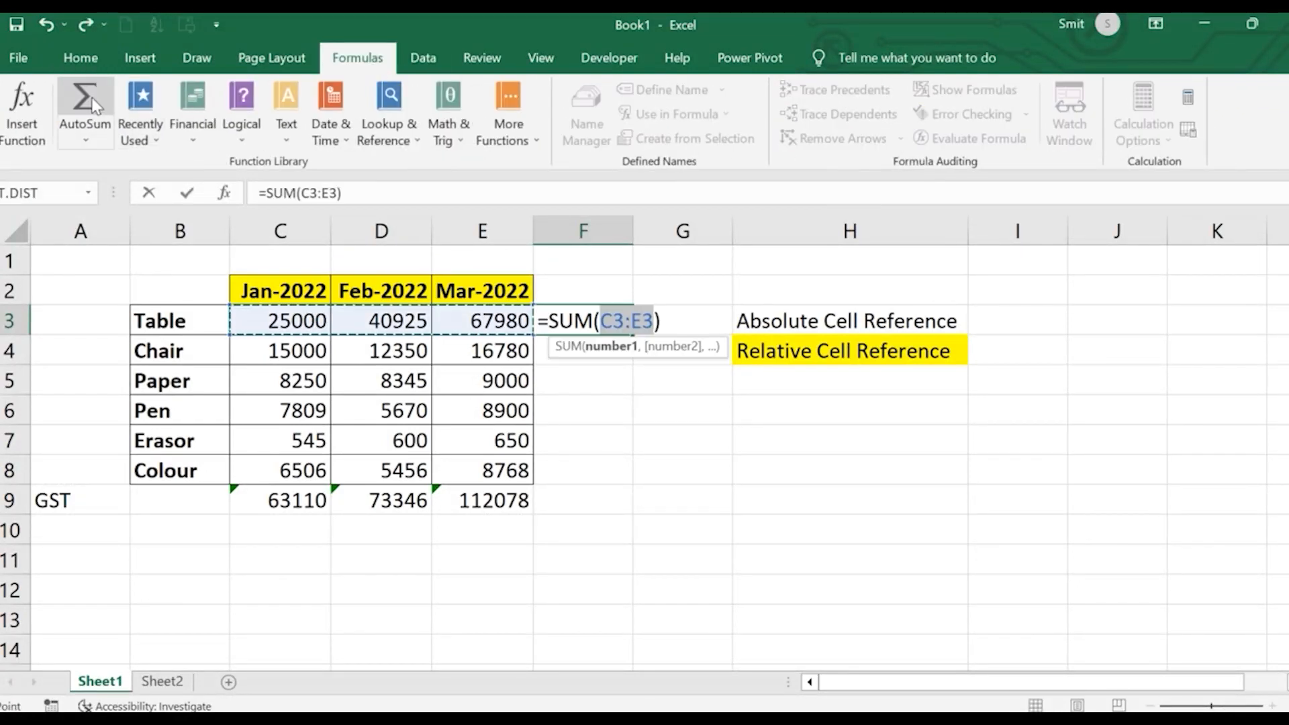
key("Return")
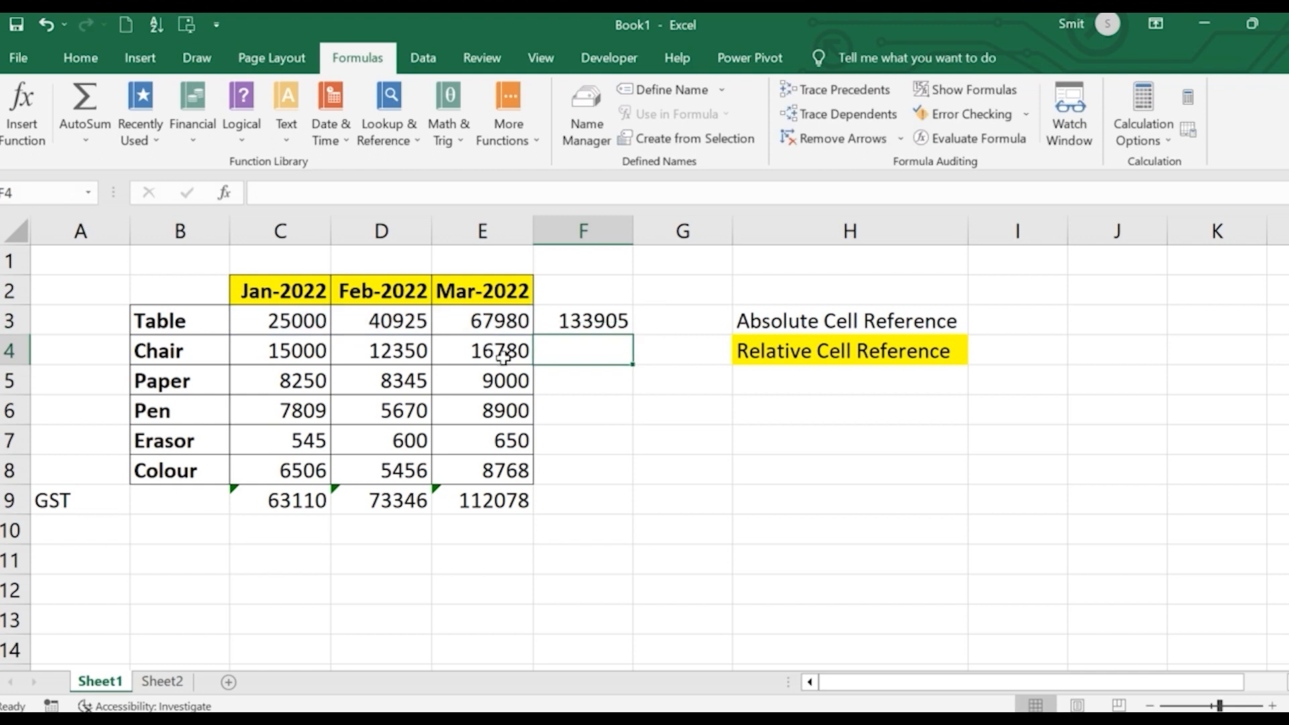
- Copy the Table row's SUM formula from F3 to the remaining product rows, F4:F8
left_click(572, 317)
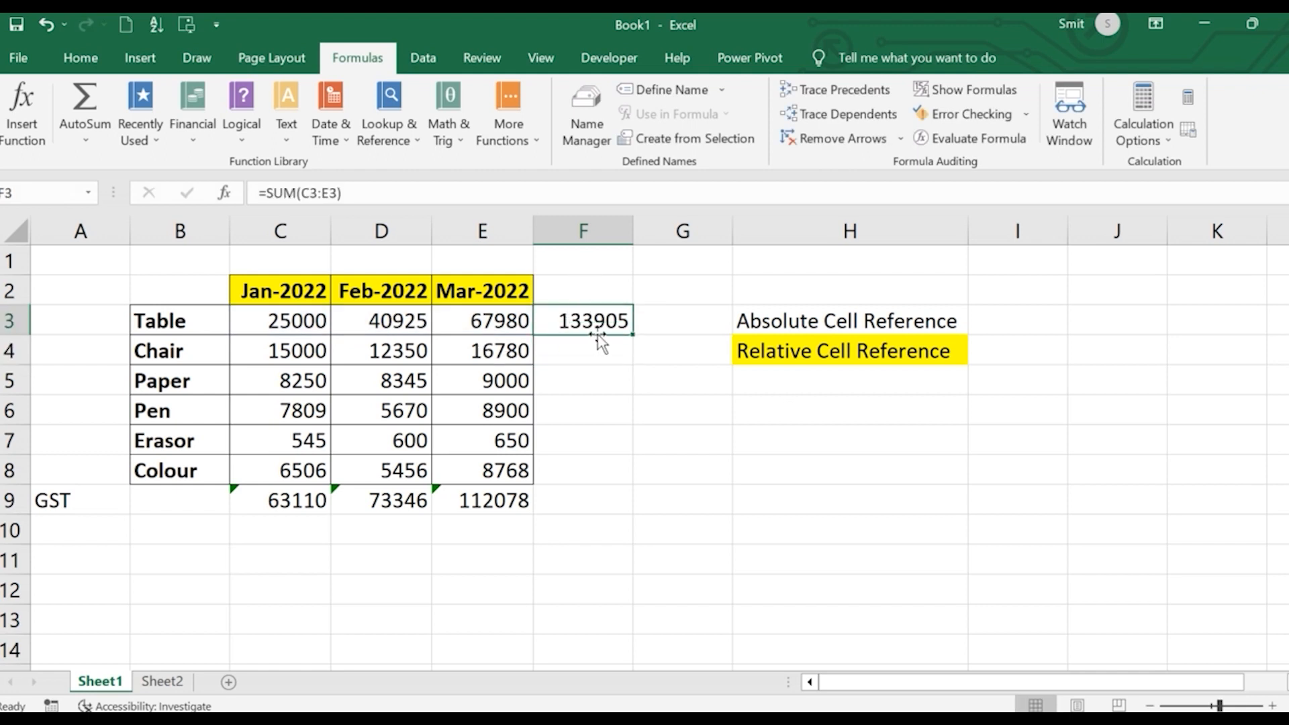
left_click(290, 346)
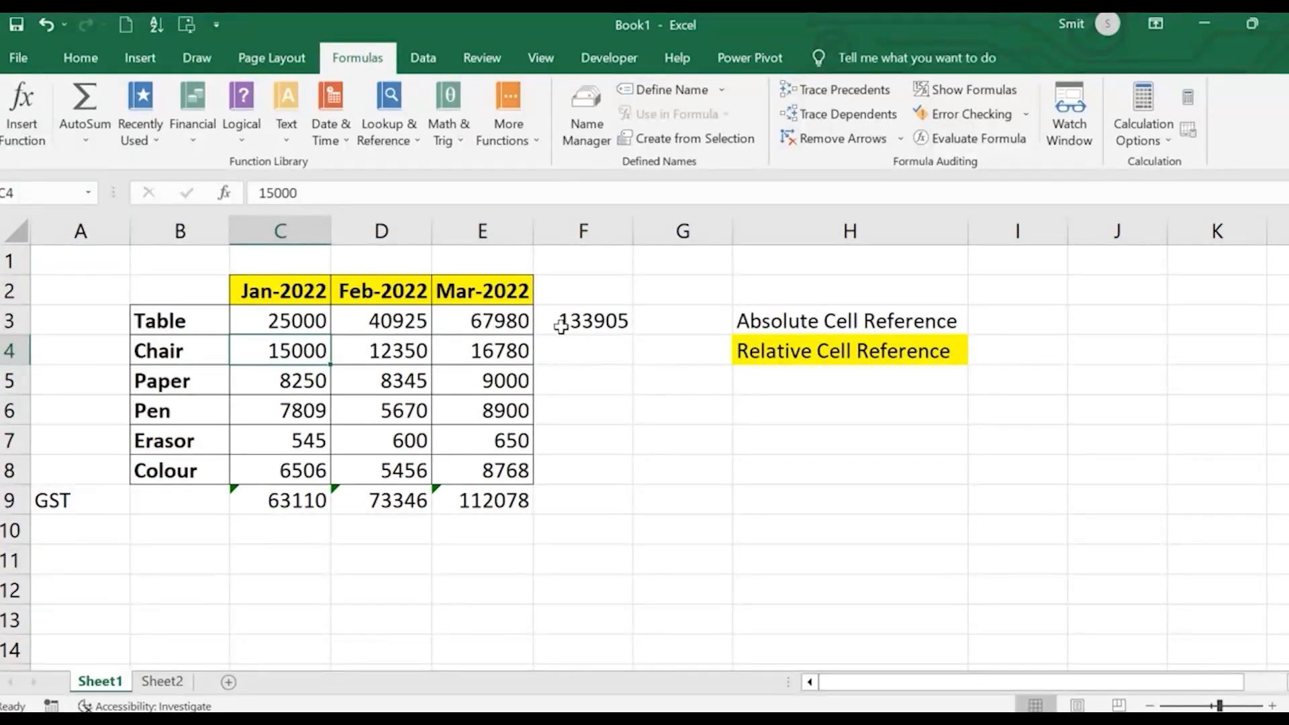
left_click(602, 327)
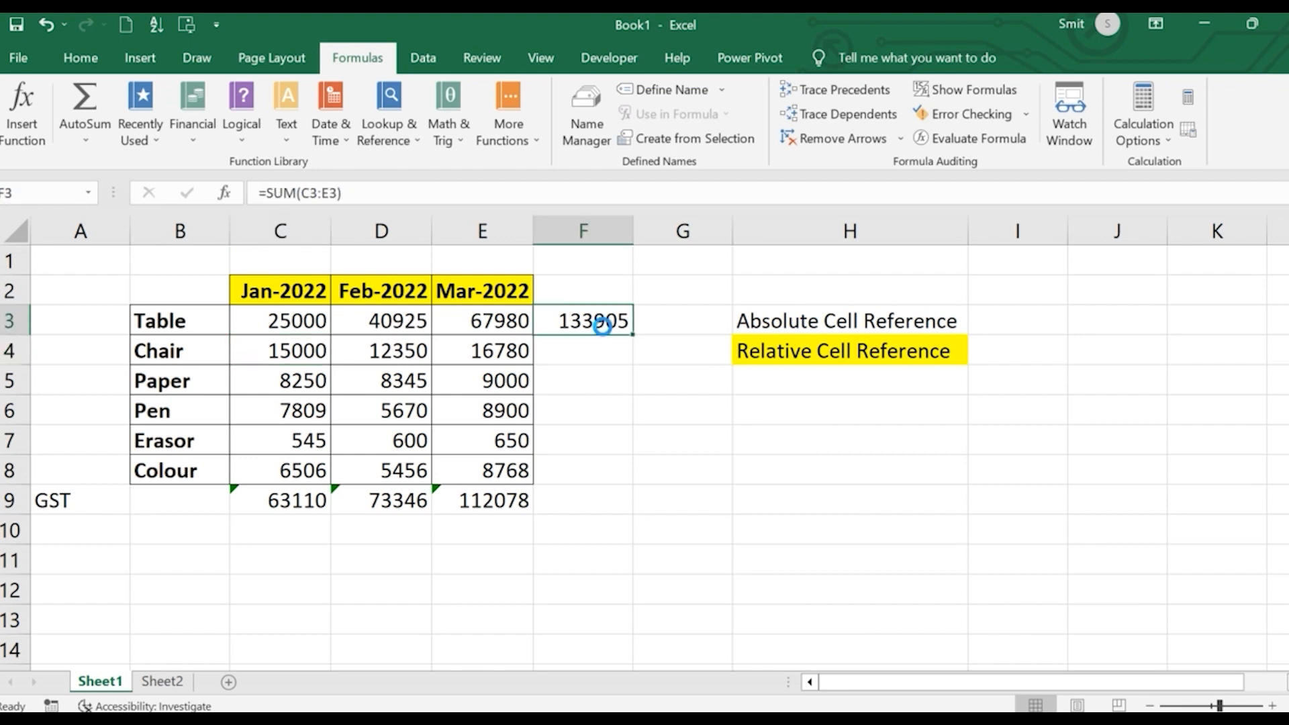
key("ctrl+c")
mouse_move(604, 362)
left_mouse_down()
mouse_move(590, 351)
mouse_move(587, 474)
left_mouse_up()
key("ctrl+v")
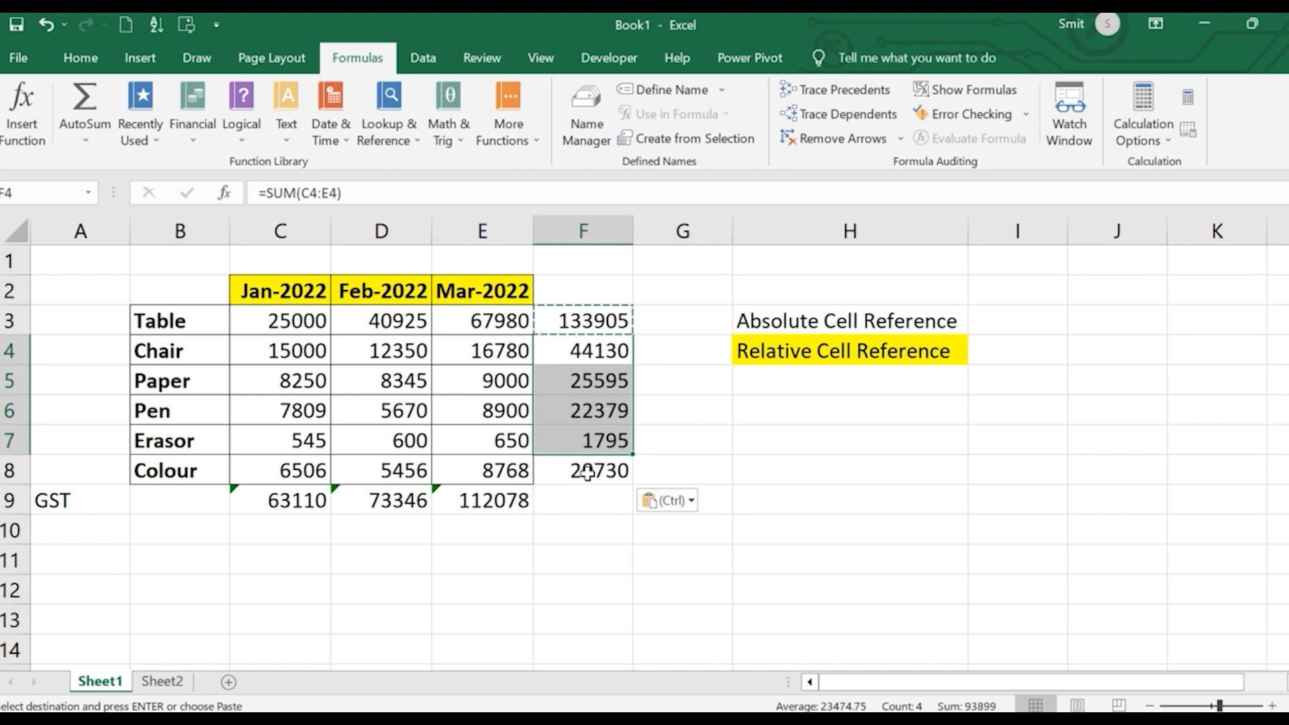
left_click(599, 539)
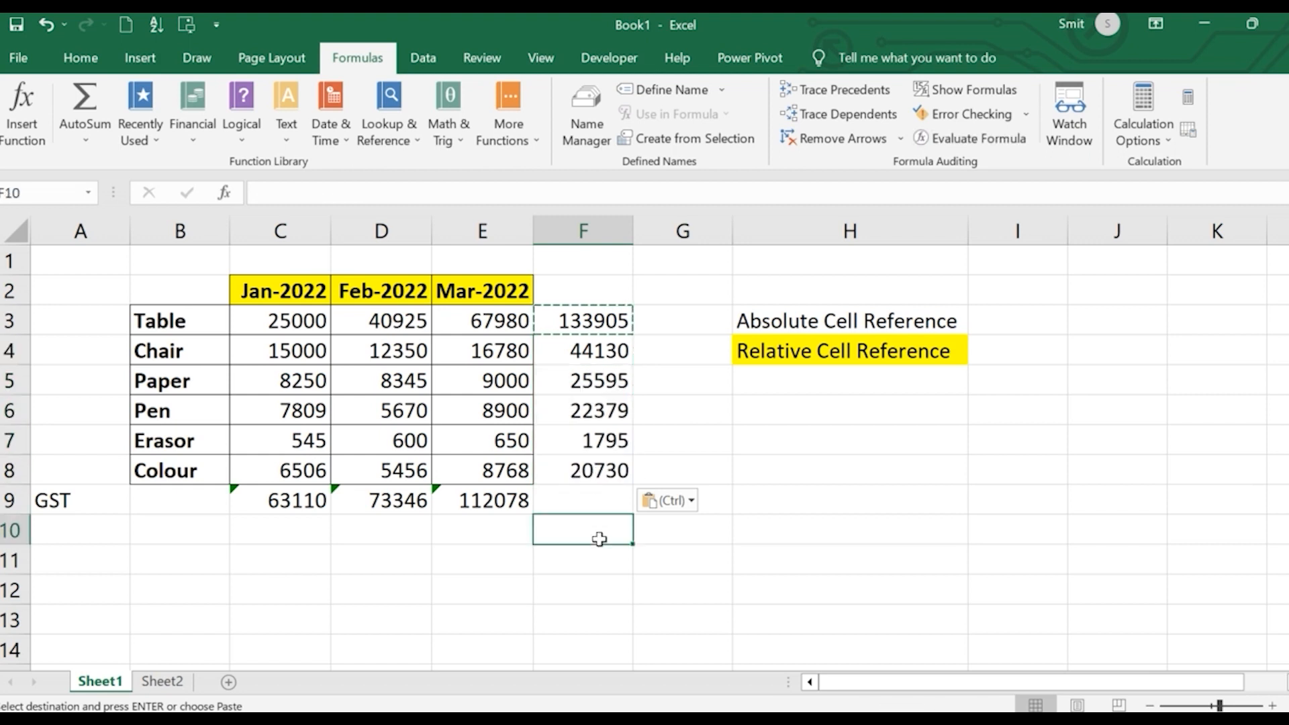
- Compare the copied formula in F4 with the Chair values in C4:E4, clear the copy selection, and check the formula in F5
left_click(587, 351)
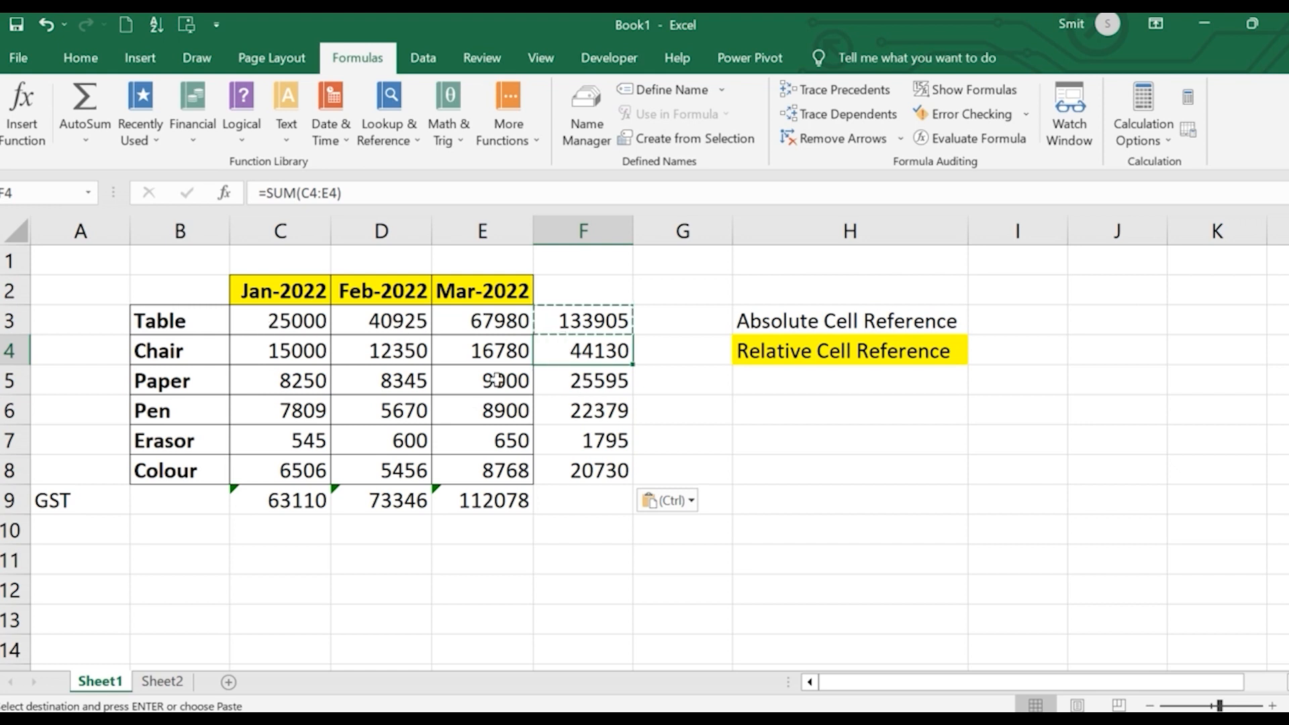
left_click(298, 351)
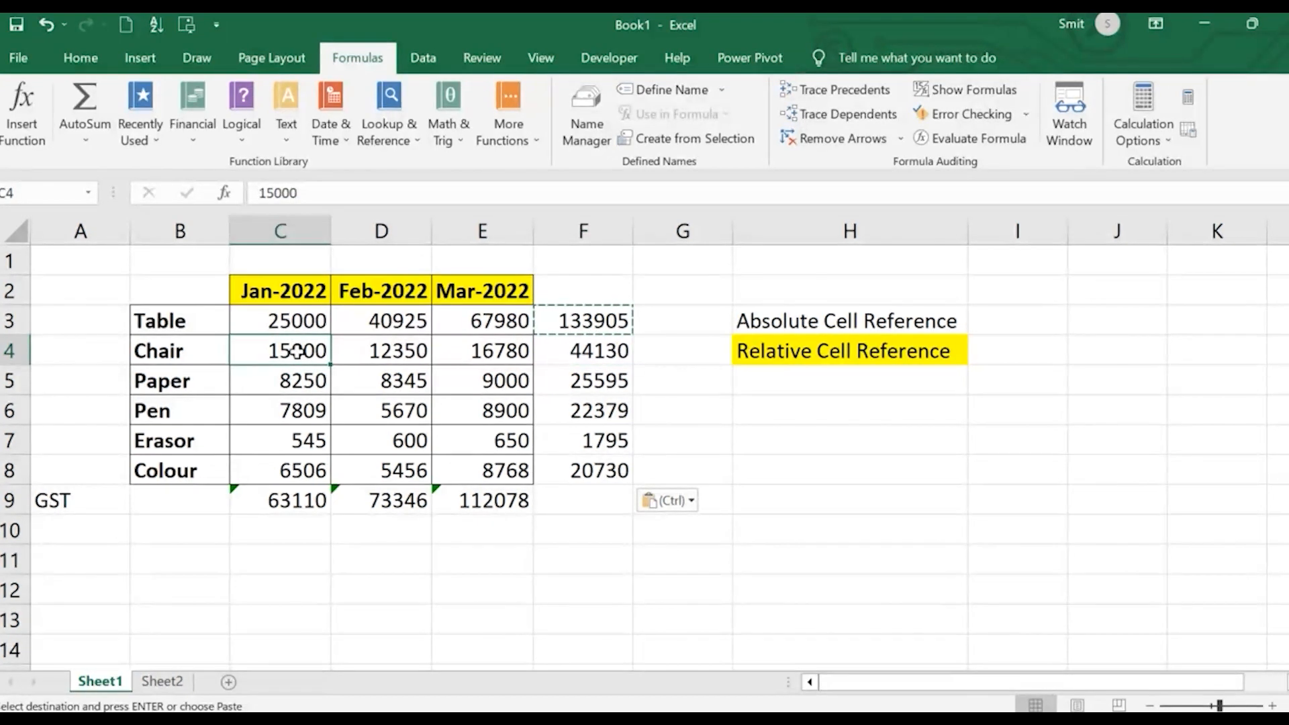
left_click(378, 351)
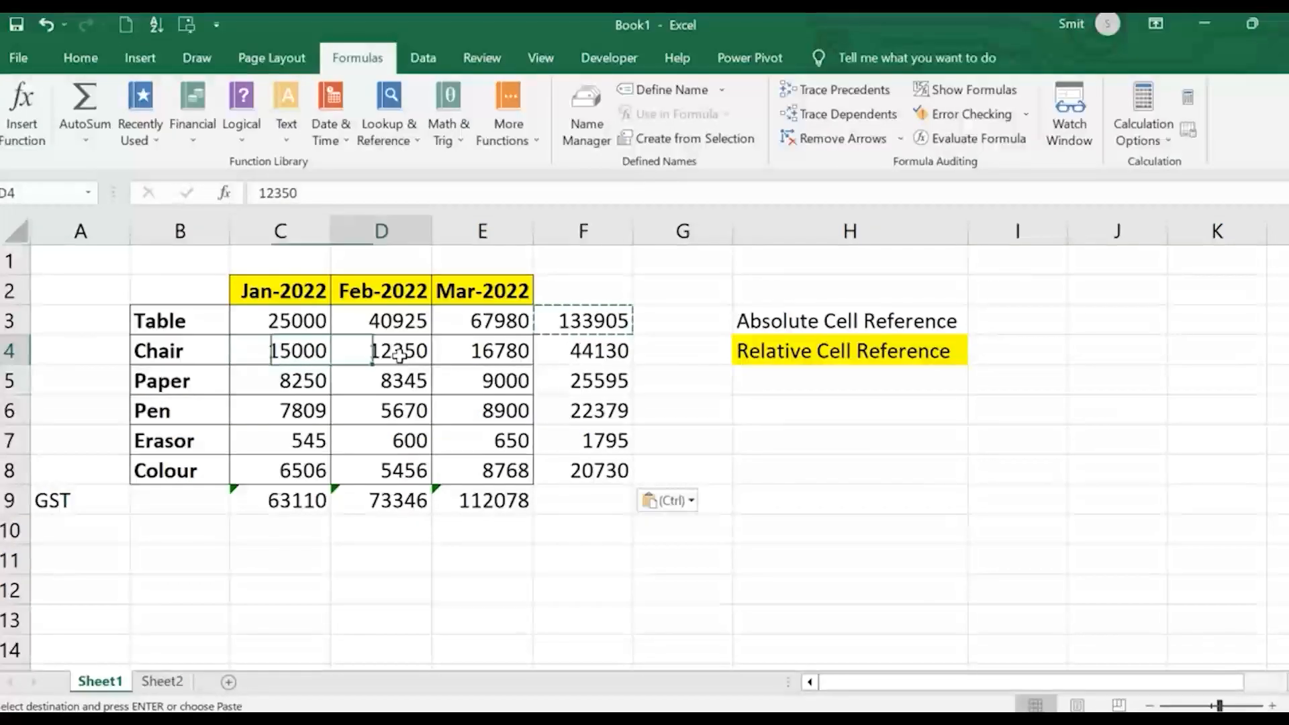
left_click(516, 368)
left_click(590, 356)
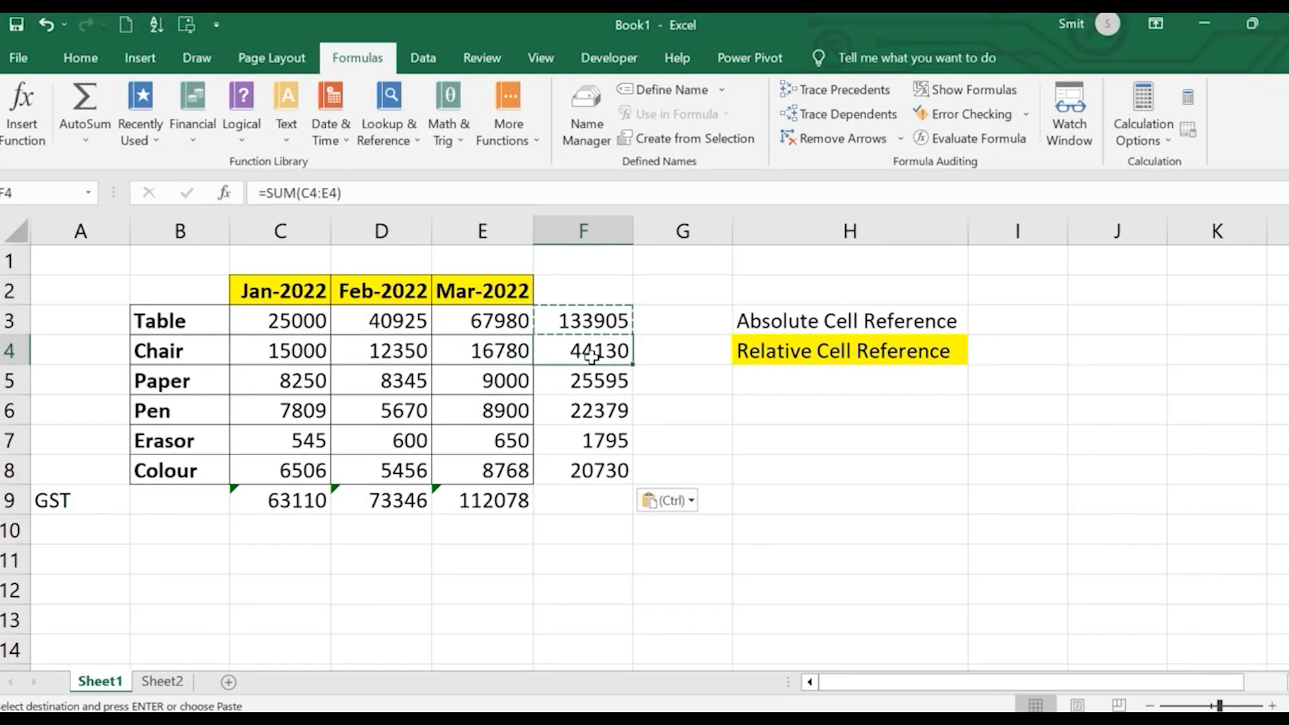
key("Escape")
left_click(596, 389)
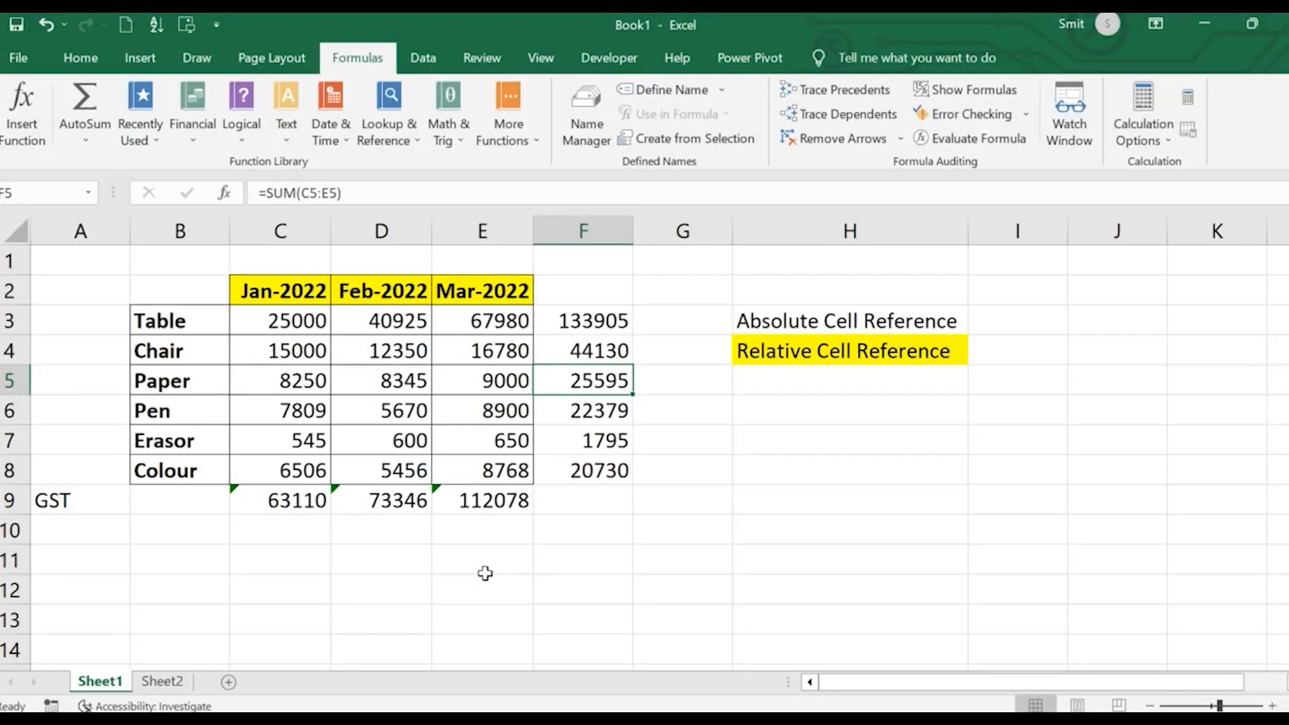
left_click(855, 428)
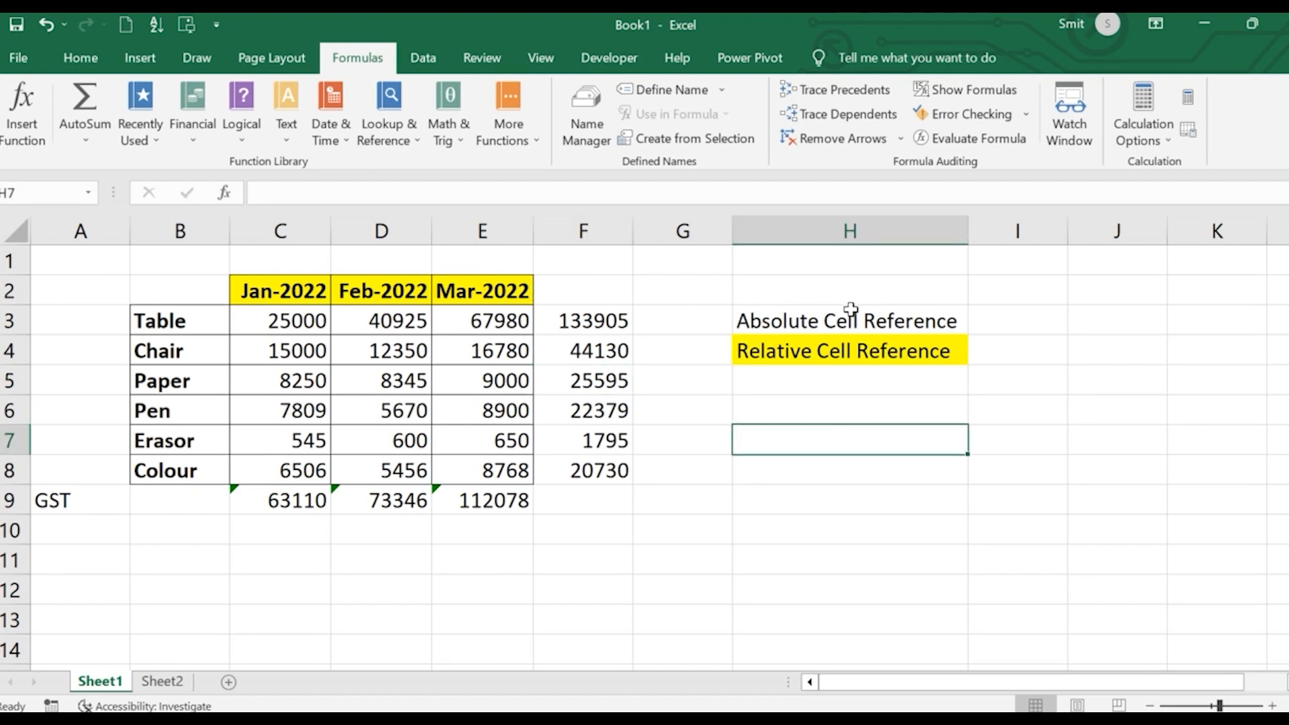
- Remove the GST label from A9 and enter the label TOTAL in B9
left_click(168, 492)
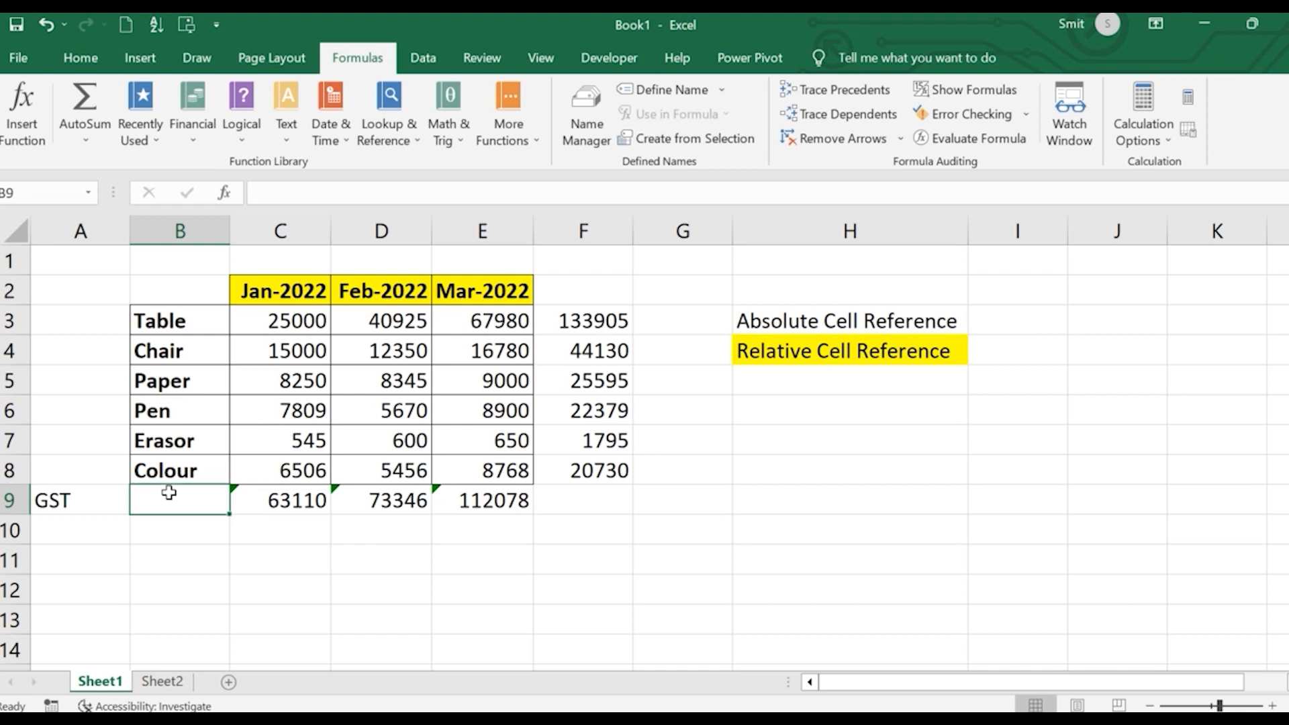
left_click(146, 522)
left_click(55, 500)
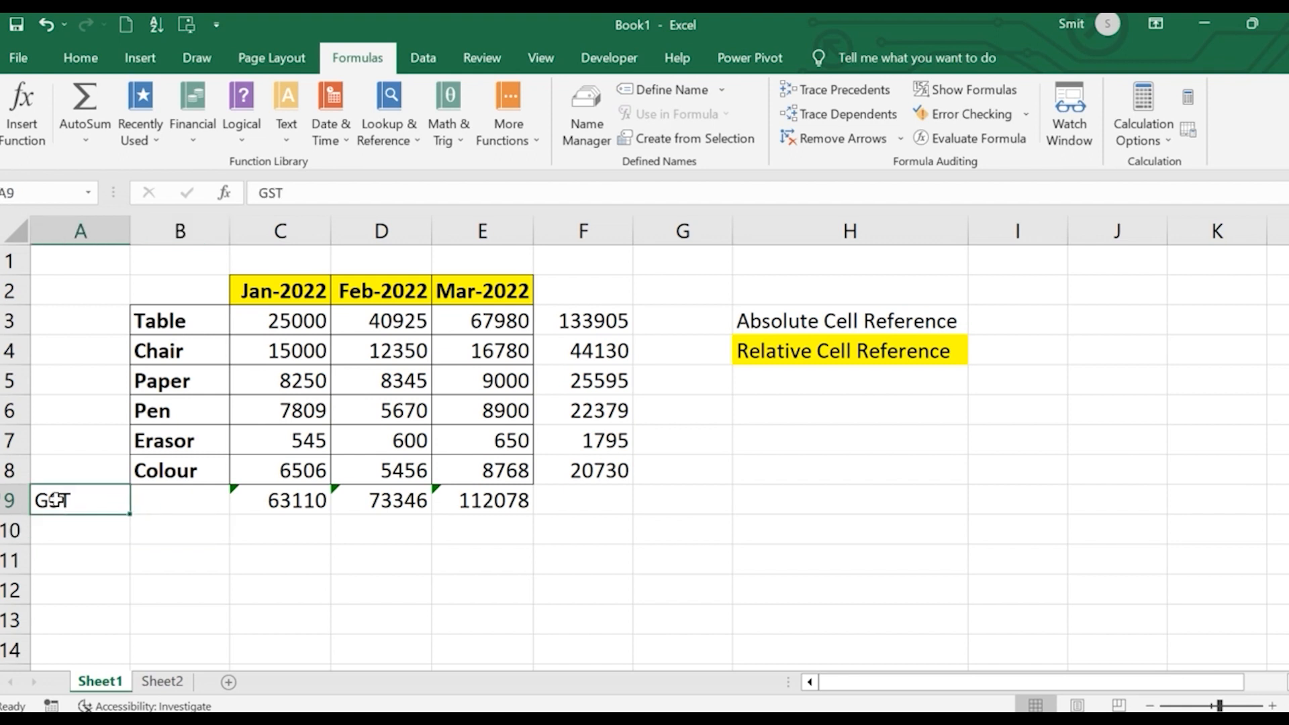
key("Delete")
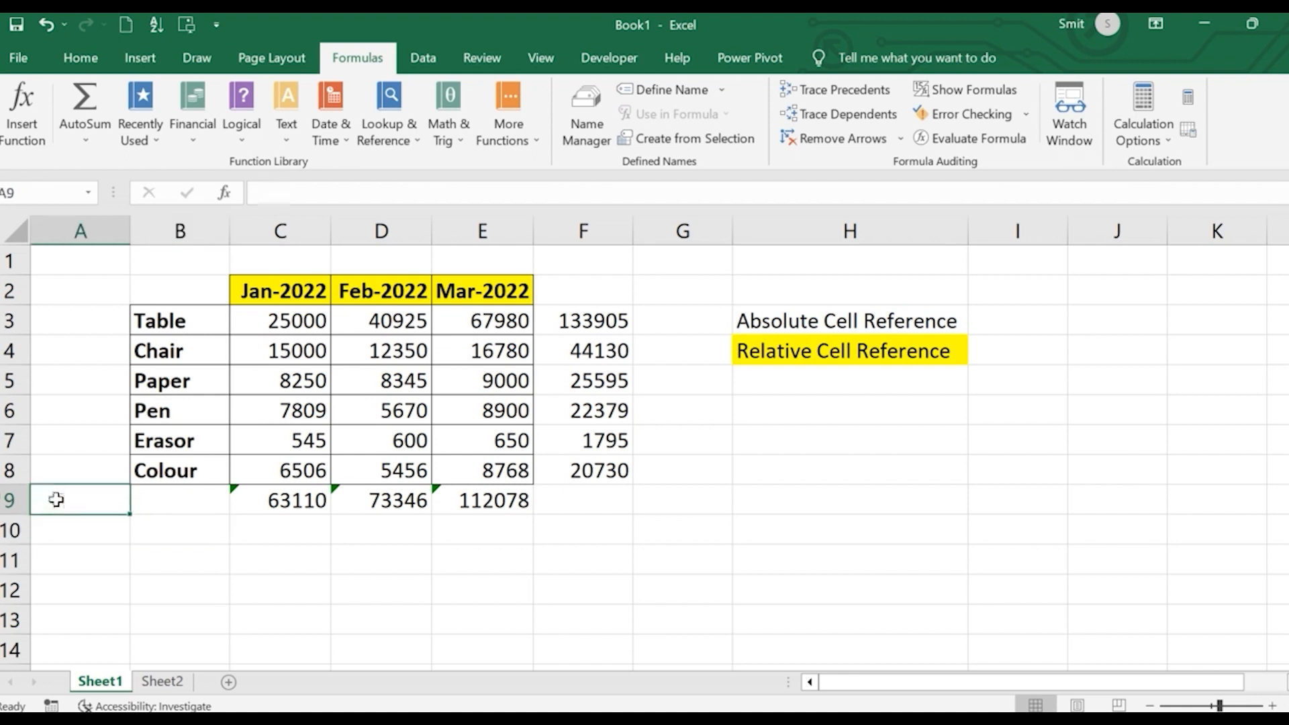
left_click(179, 505)
type("TOTAL")
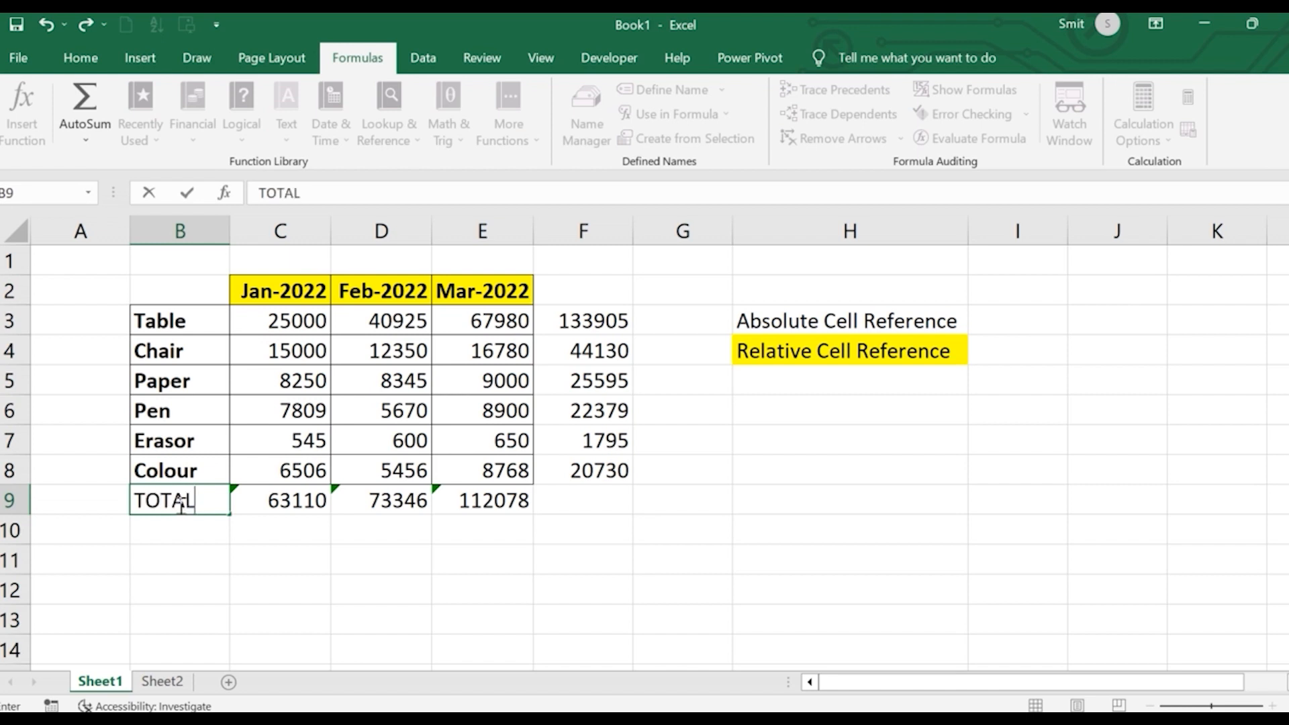
left_click(73, 55)
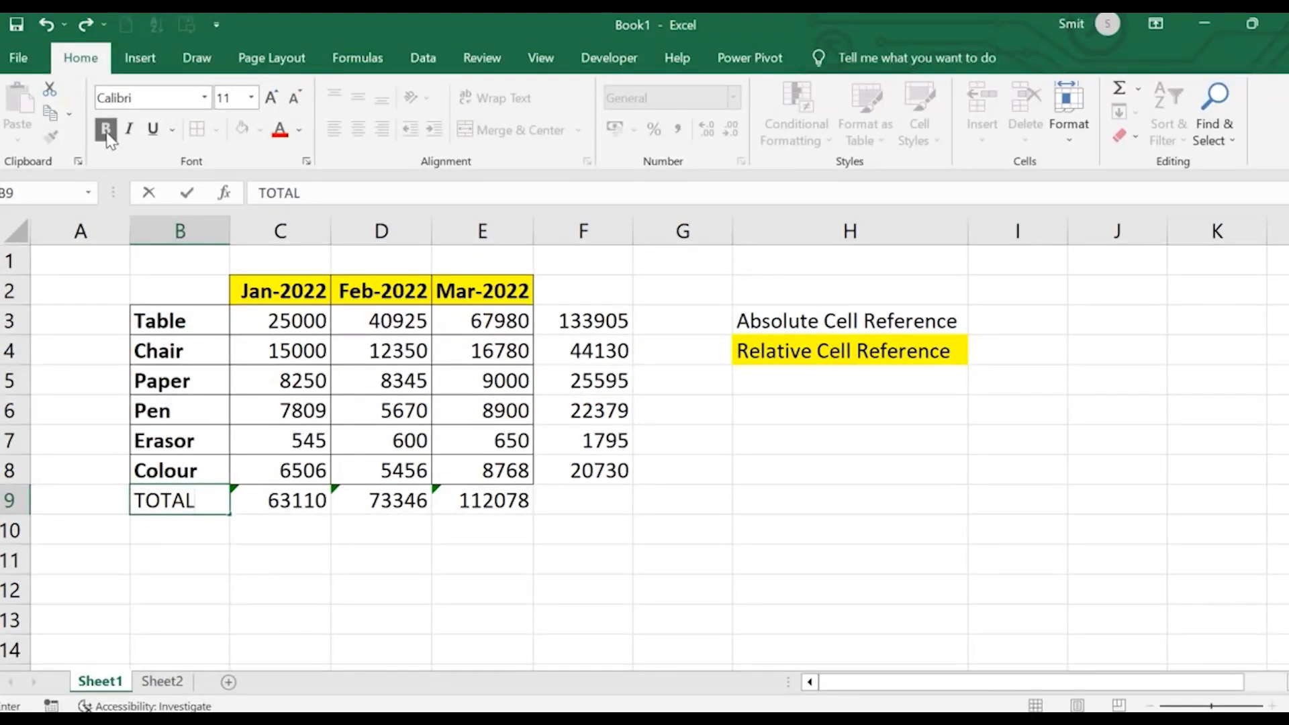
left_click(316, 552)
- Format the TOTAL label in B9 as bold italic with an orange fill
left_click(182, 498)
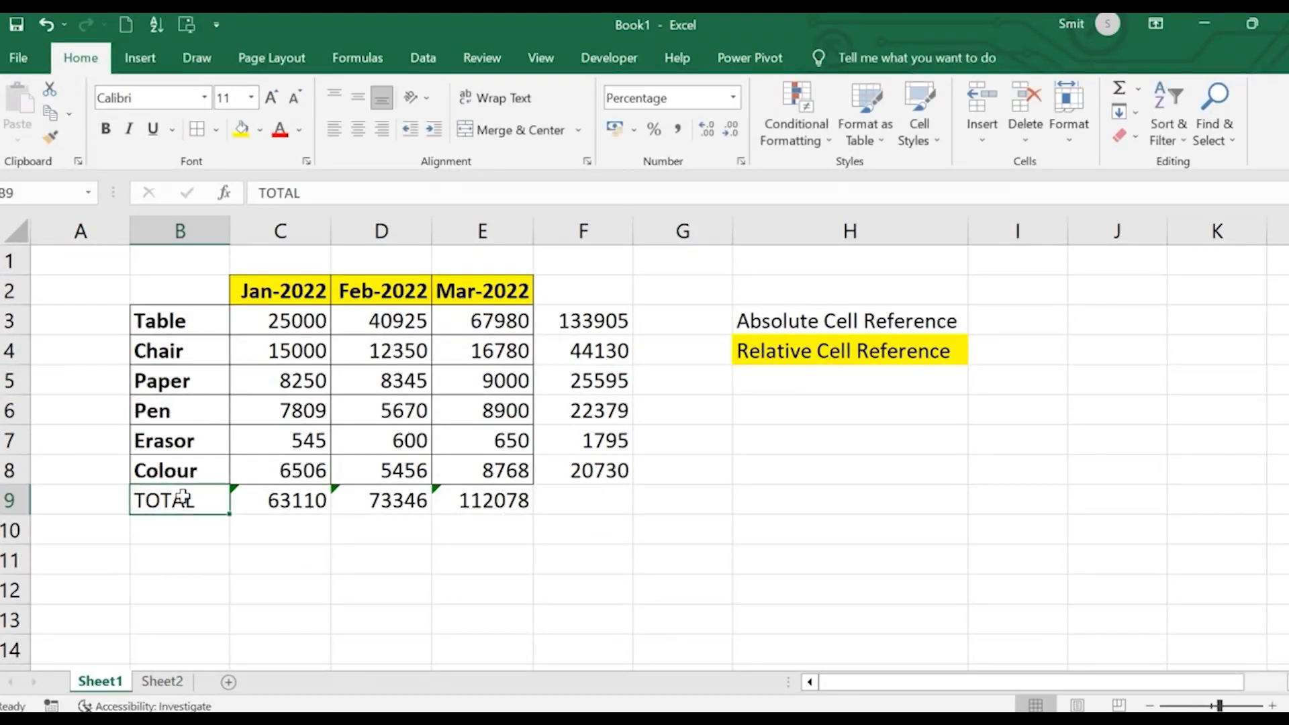
left_click(104, 130)
left_click(129, 129)
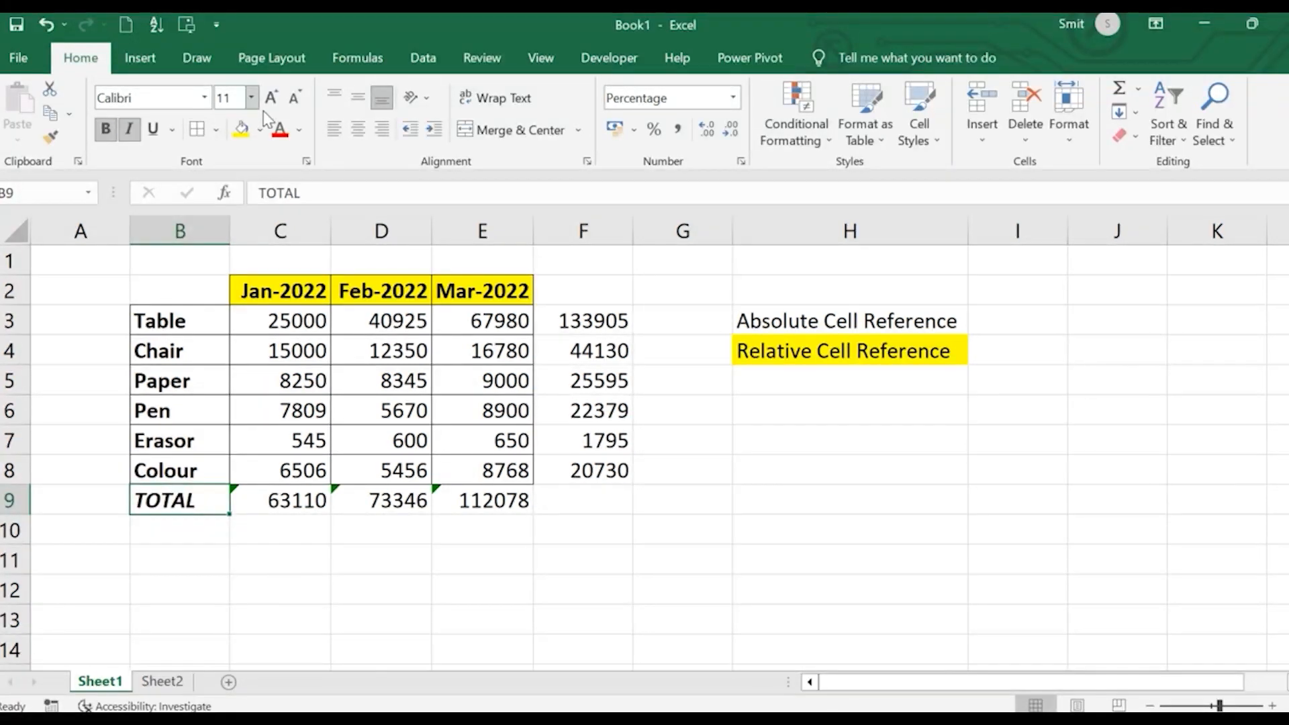
left_click(260, 130)
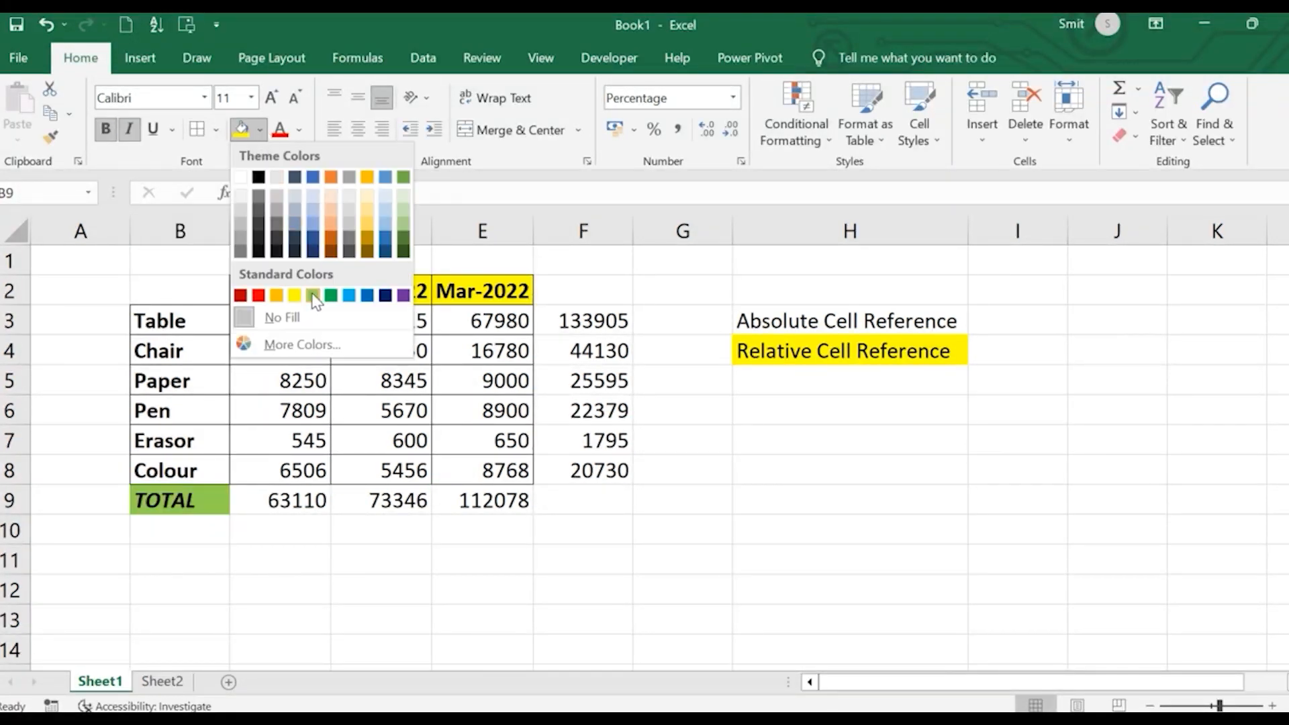
left_click(277, 296)
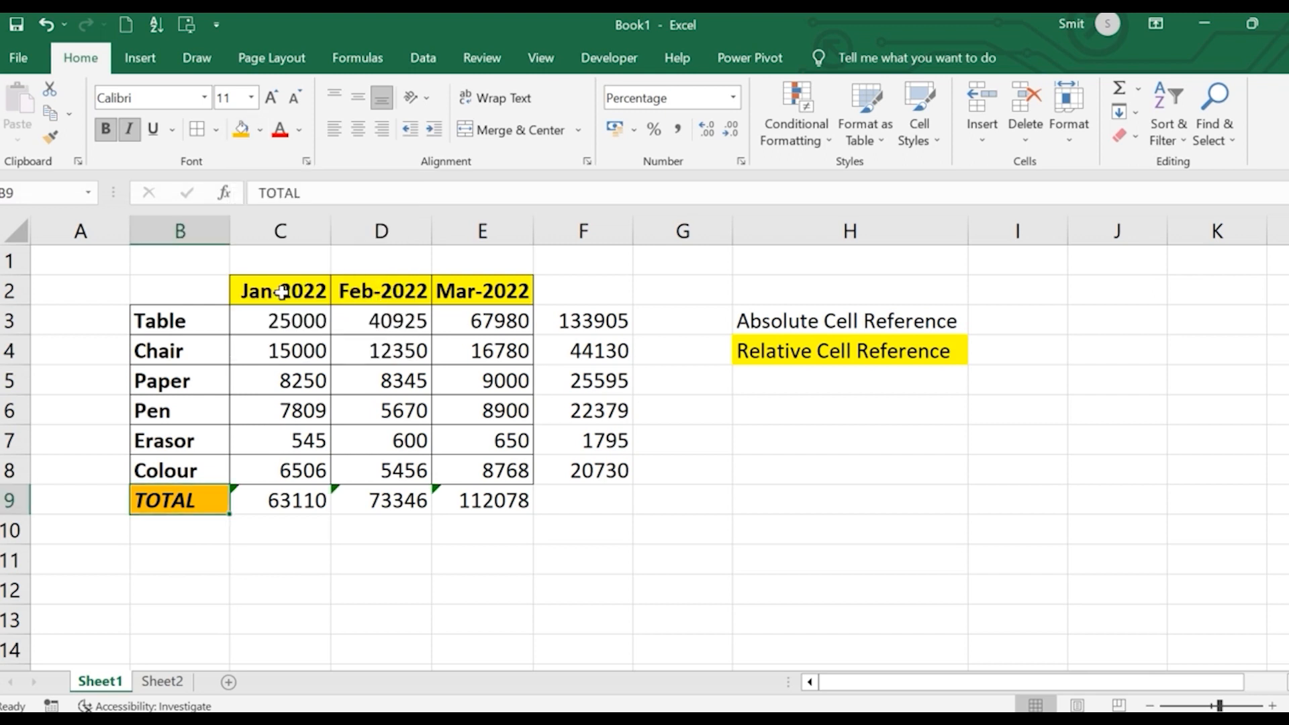
left_click(488, 527)
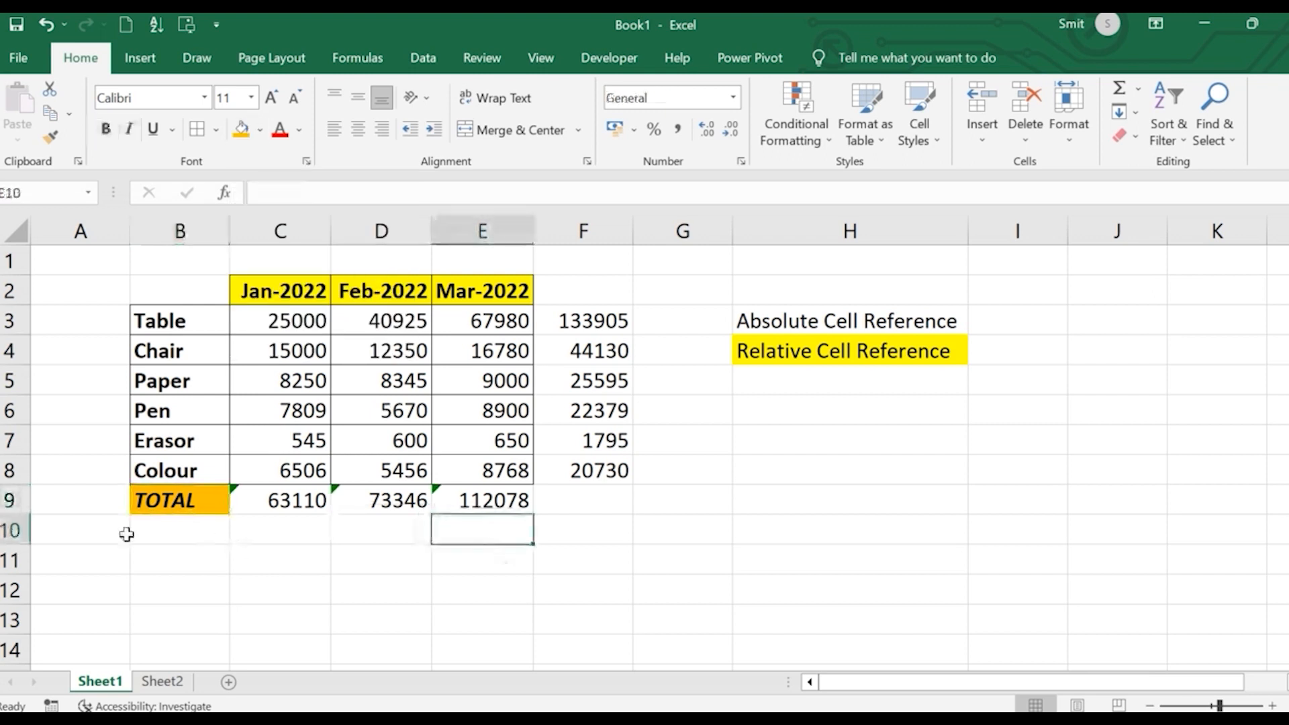
- Enter the label GST in A10 and the rate 18% in B10
left_click(69, 526)
type("GST")
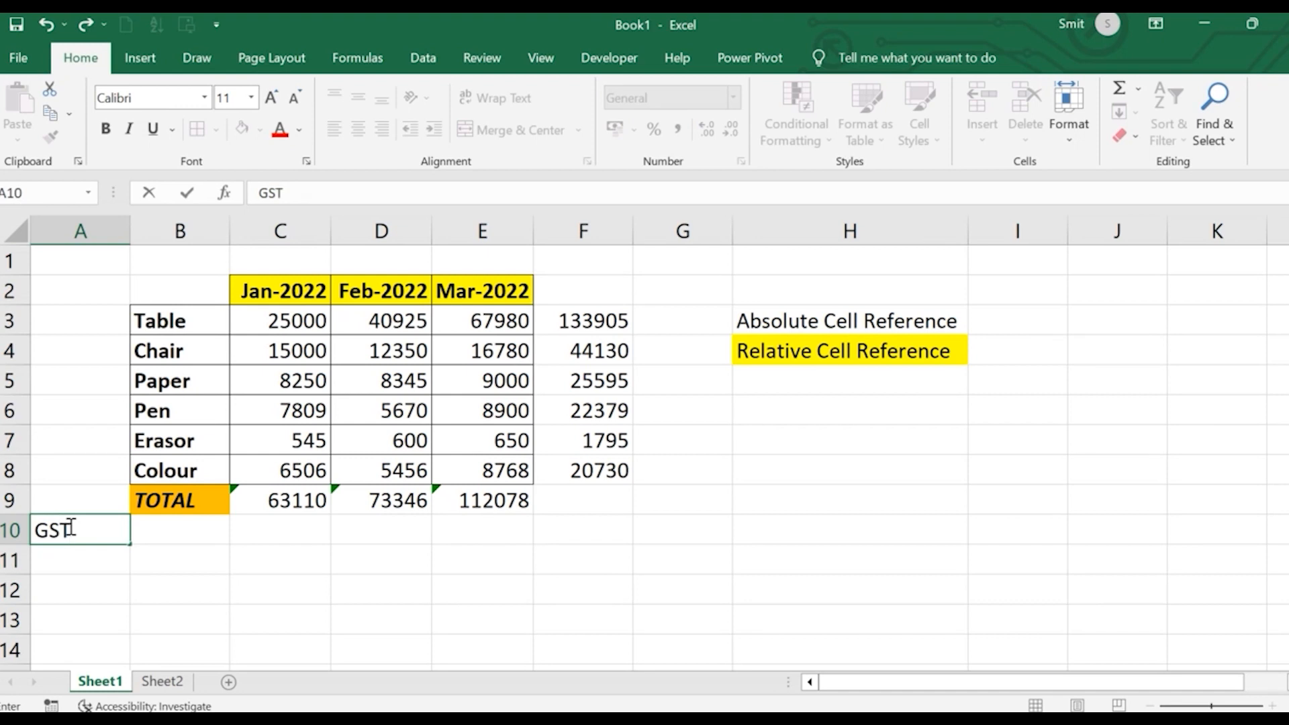
left_click(212, 536)
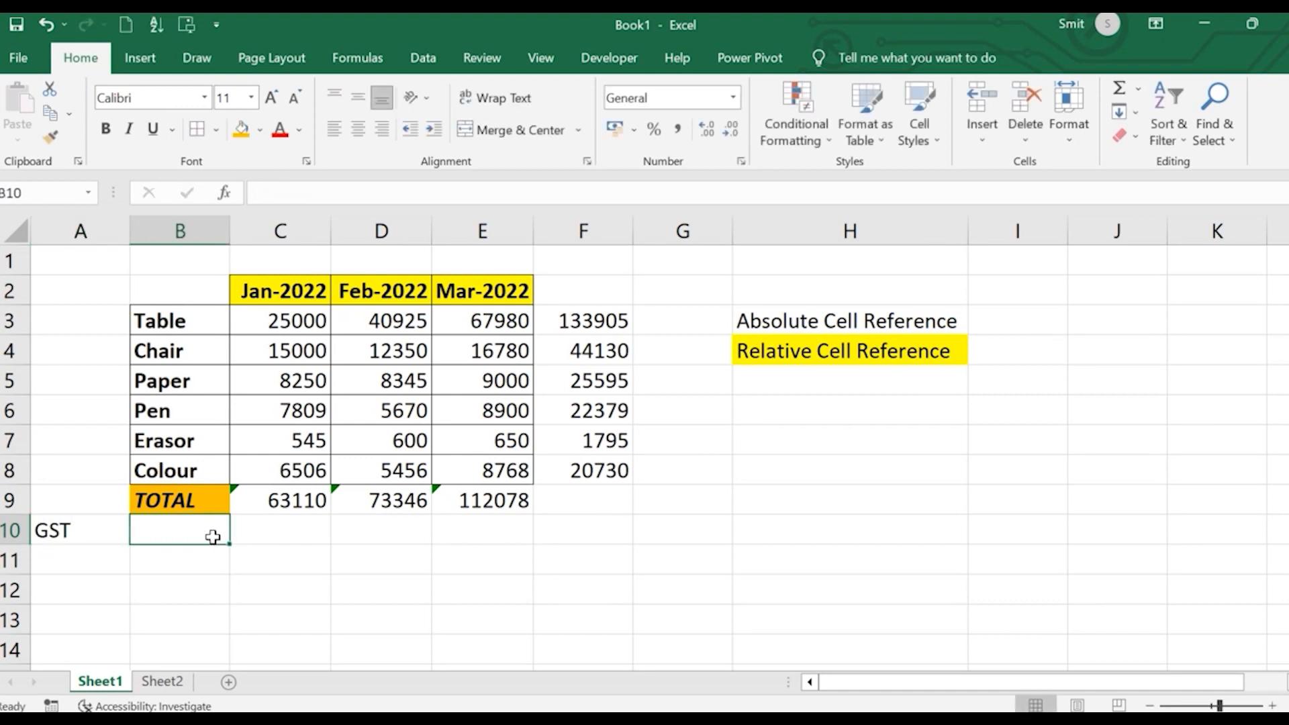
type("18")
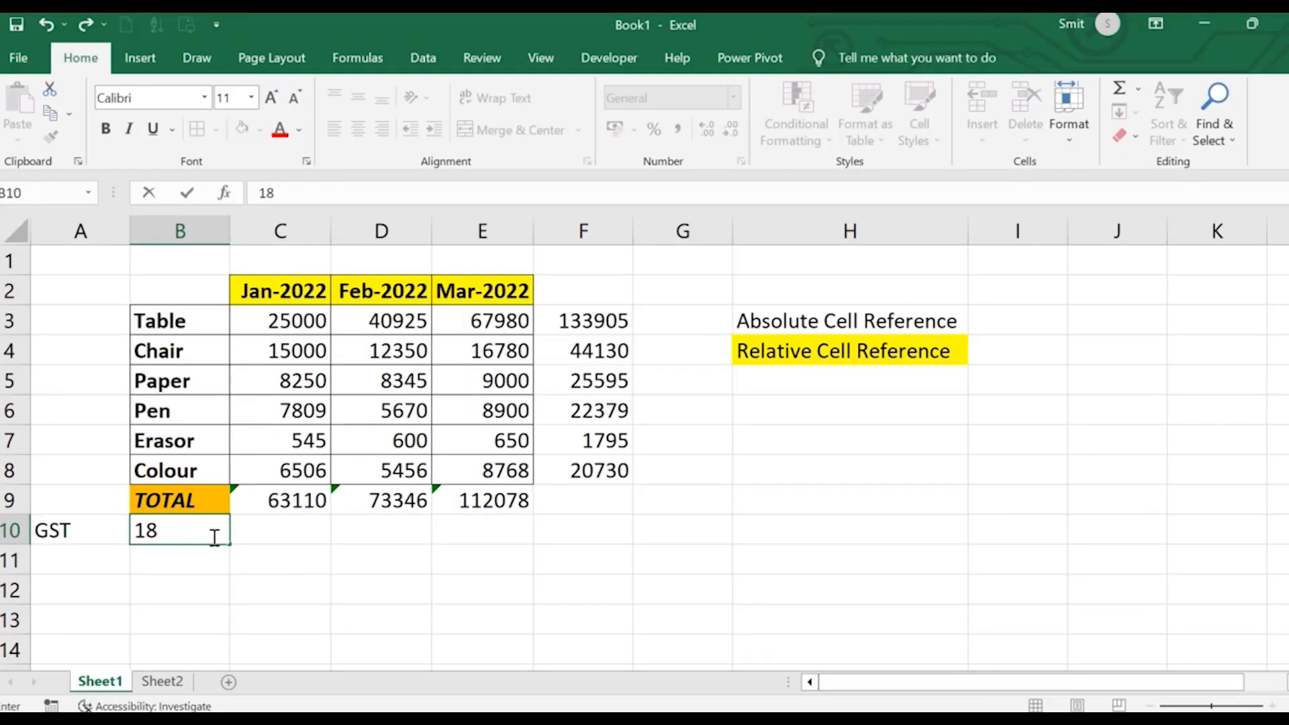
type("%")
left_click(374, 549)
- Calculate January's GST in C10 with the formula =C9*B10
left_click(236, 526)
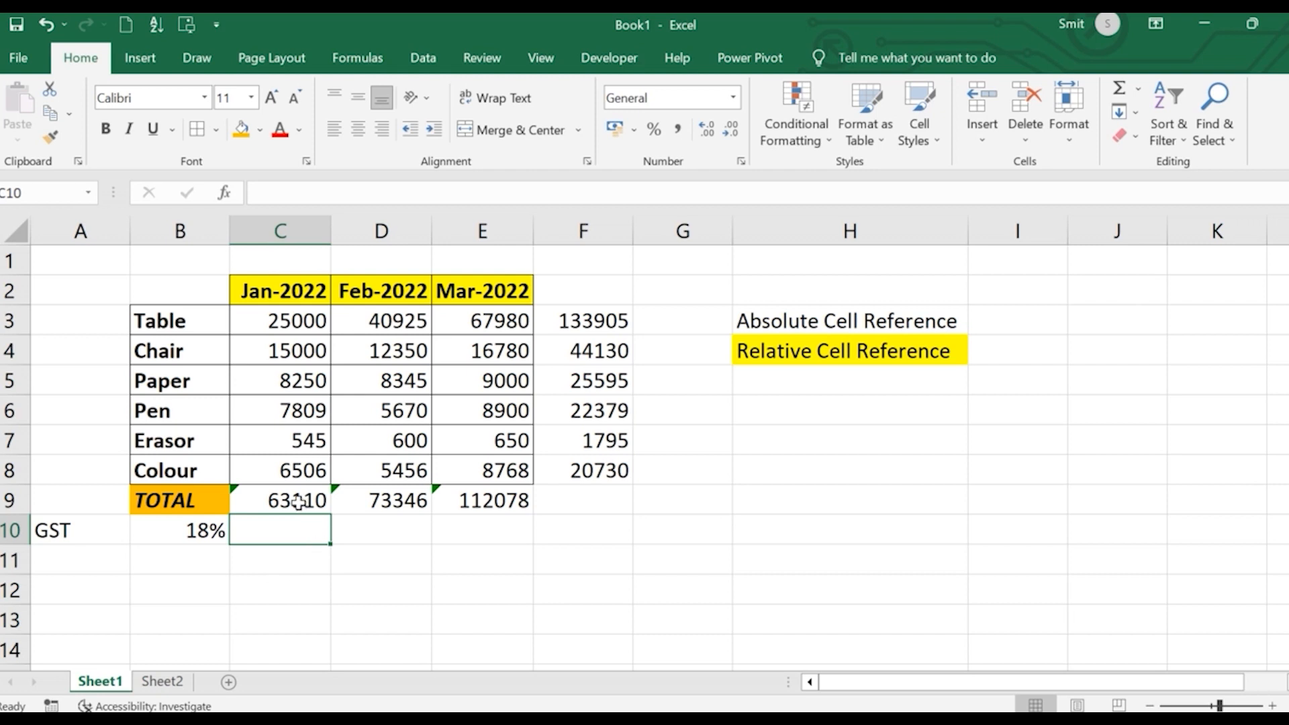
type("=")
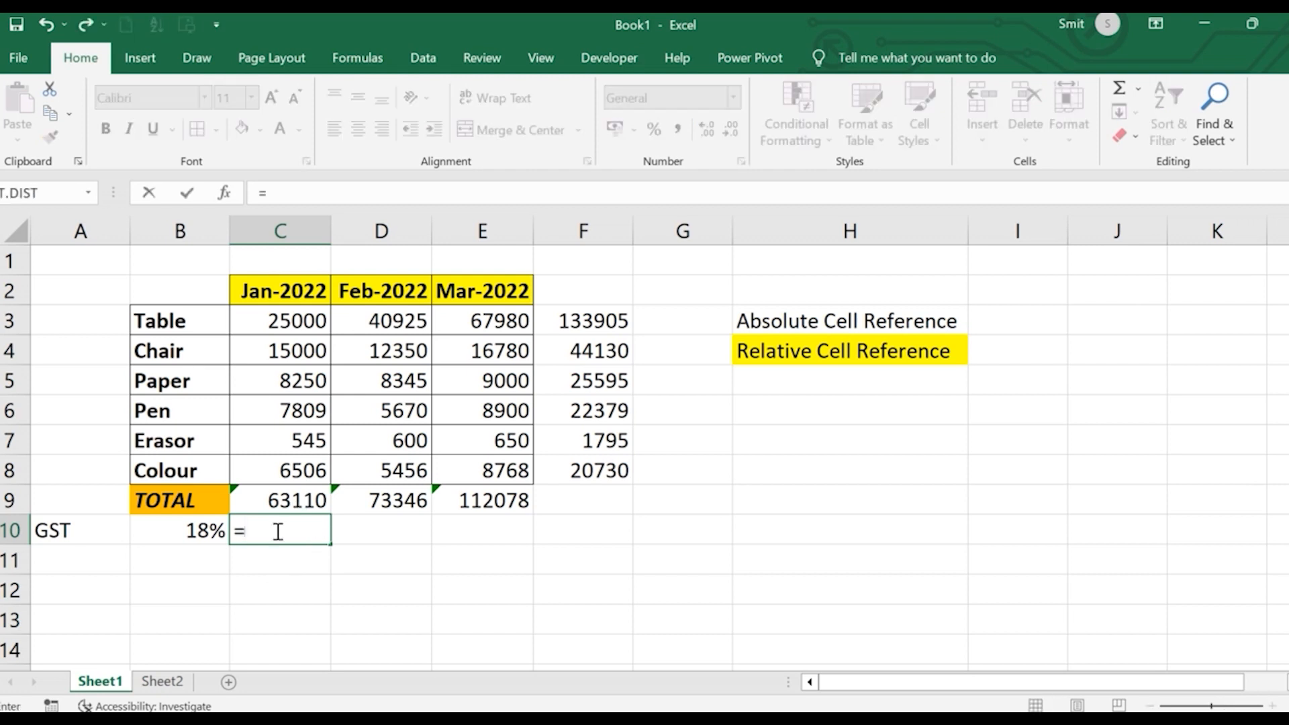
left_click(303, 498)
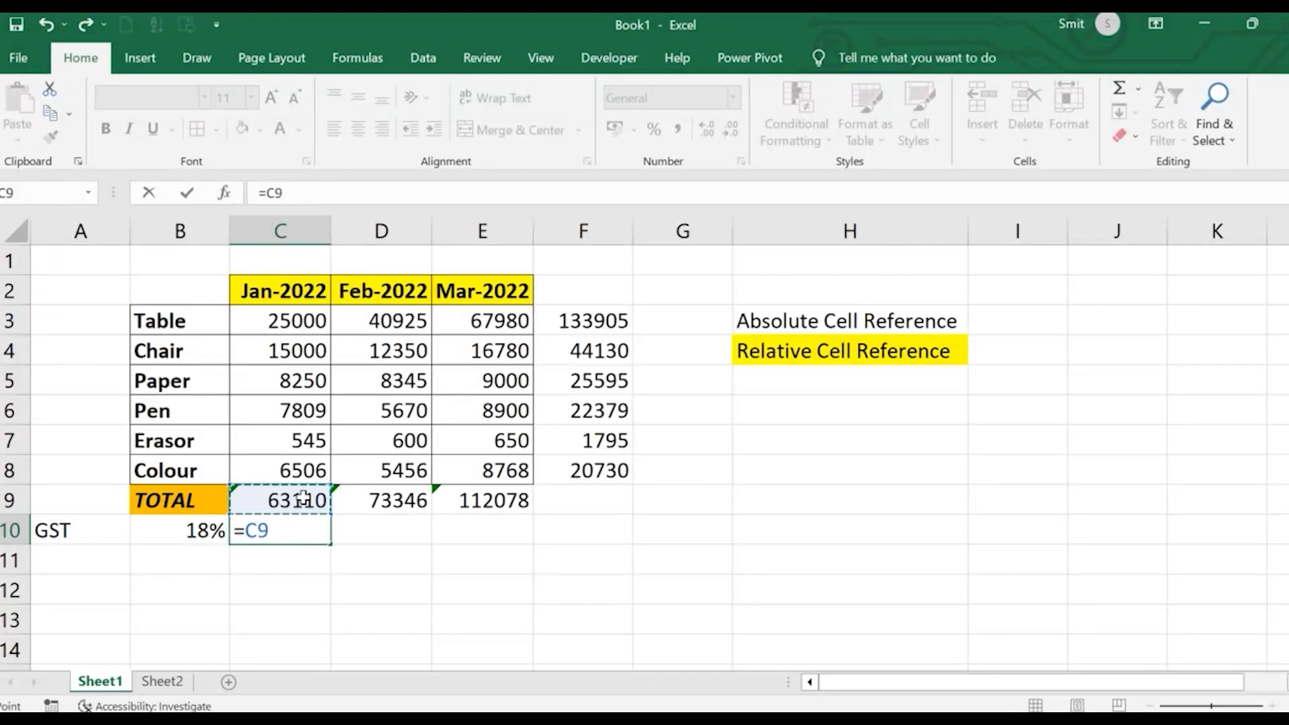
type("*")
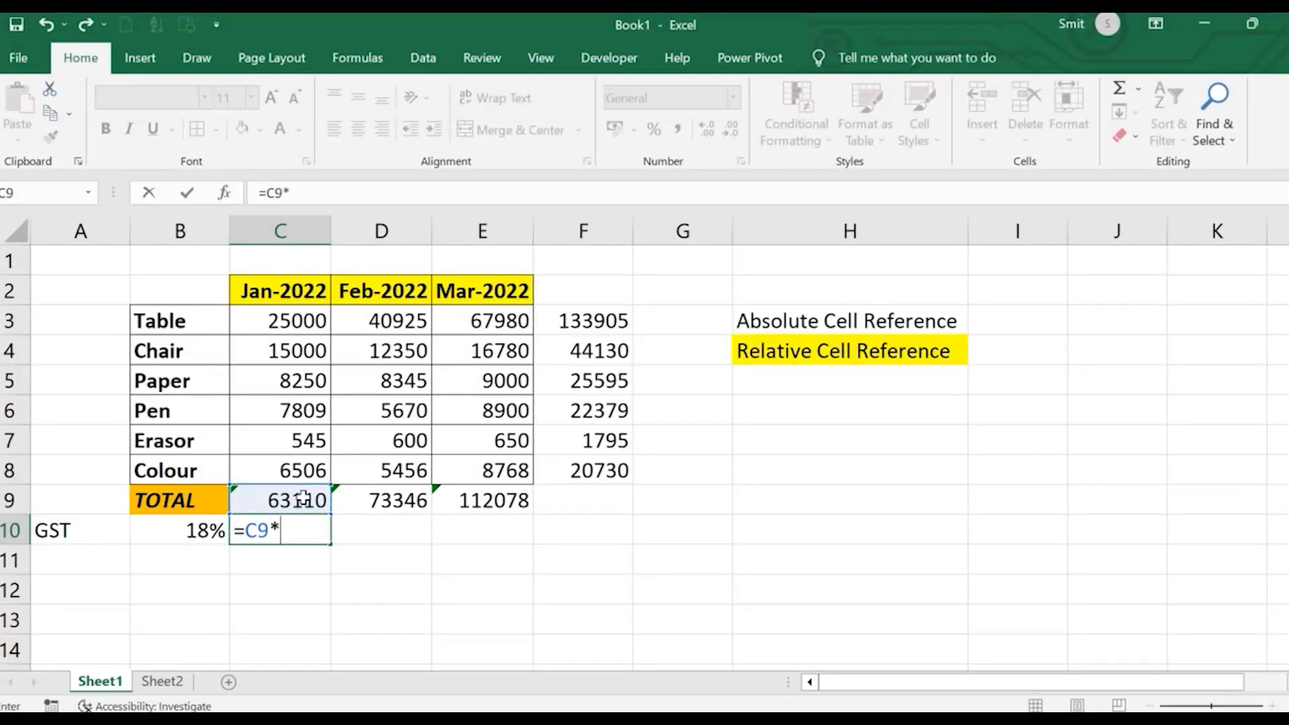
left_click(200, 527)
key("Return")
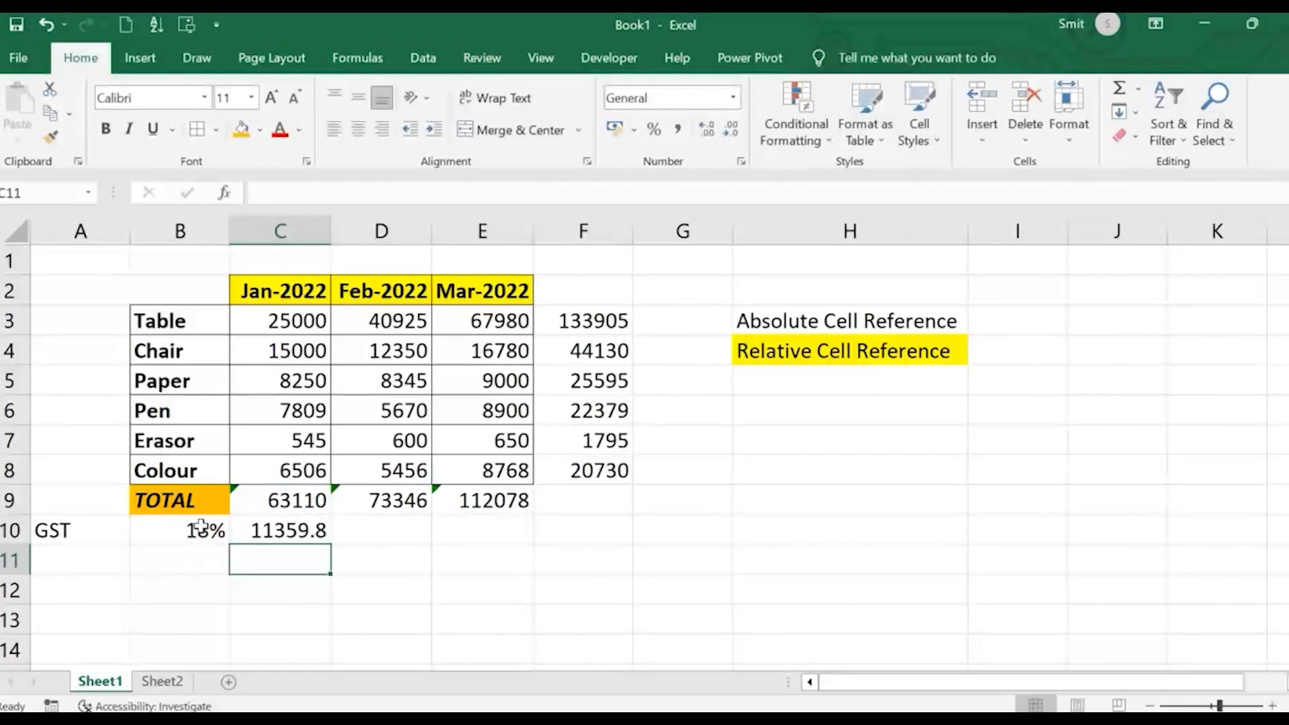
- Copy January's GST formula from C10 to D10 and compare the cell references in both formulas
left_click(309, 529)
key("ctrl+c")
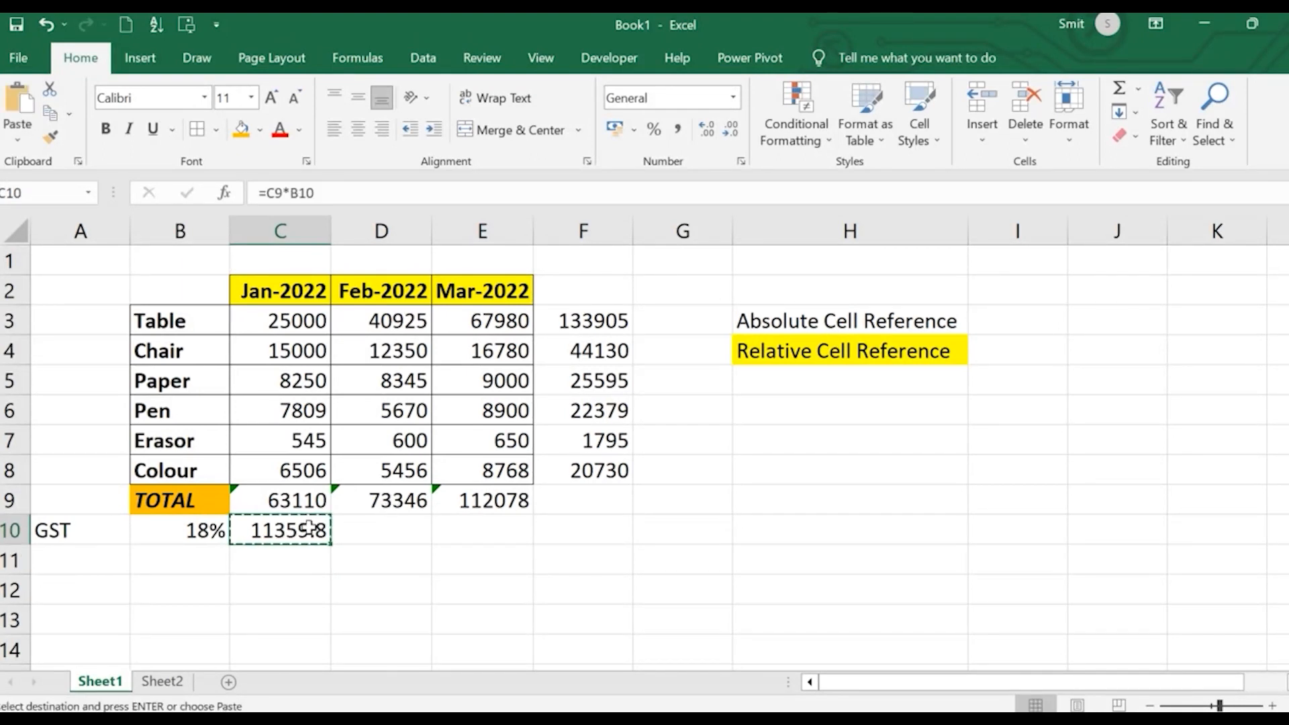
left_click(363, 530)
key("ctrl+v")
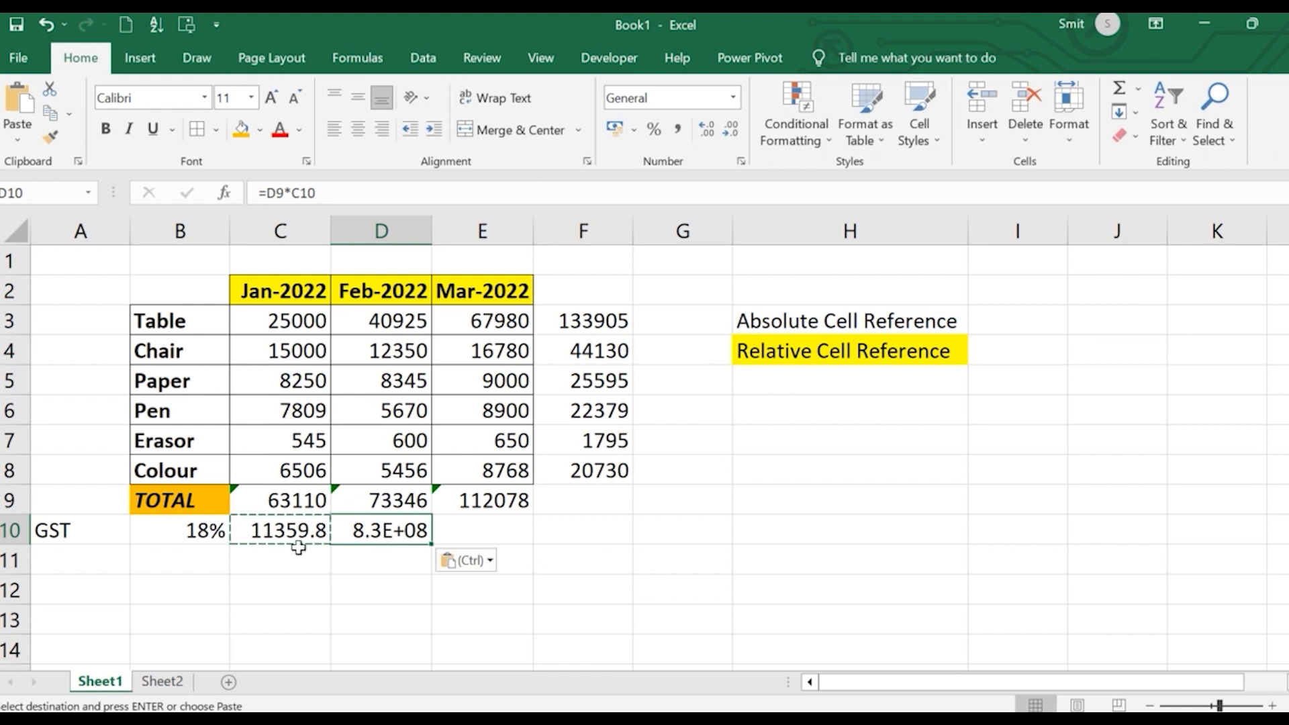
left_click(282, 534)
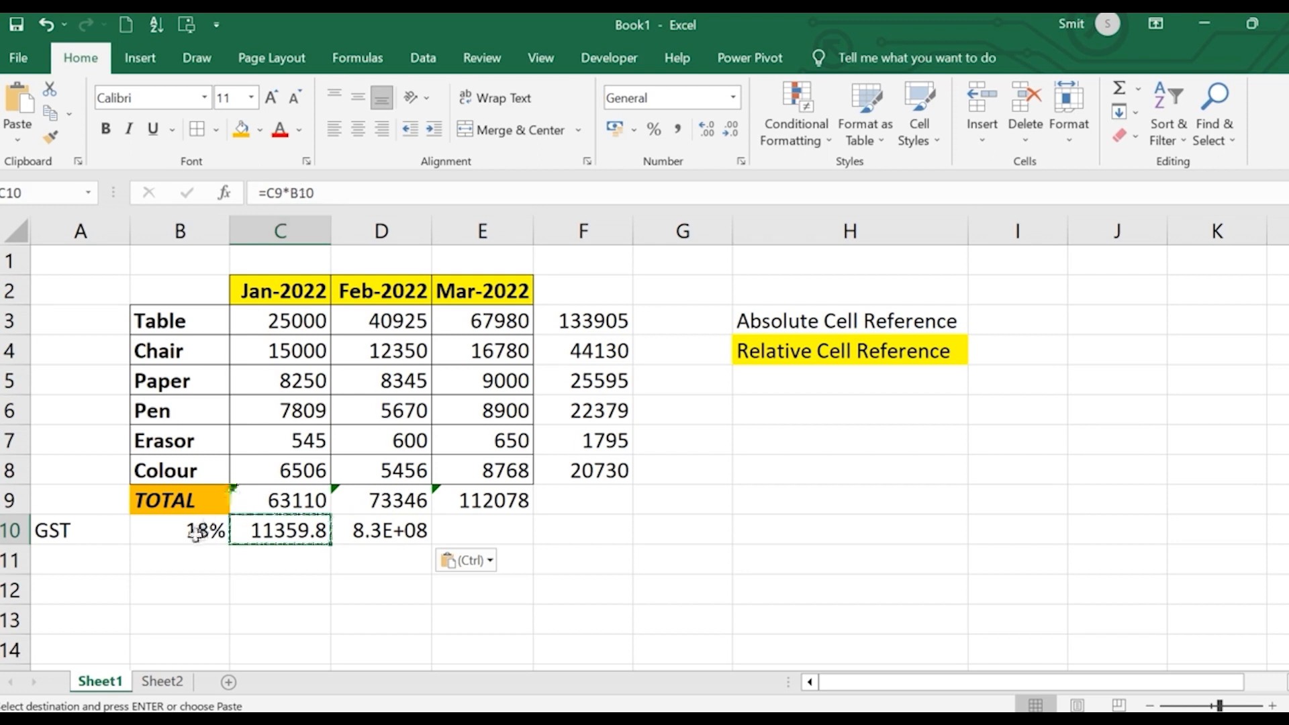
left_click(195, 535)
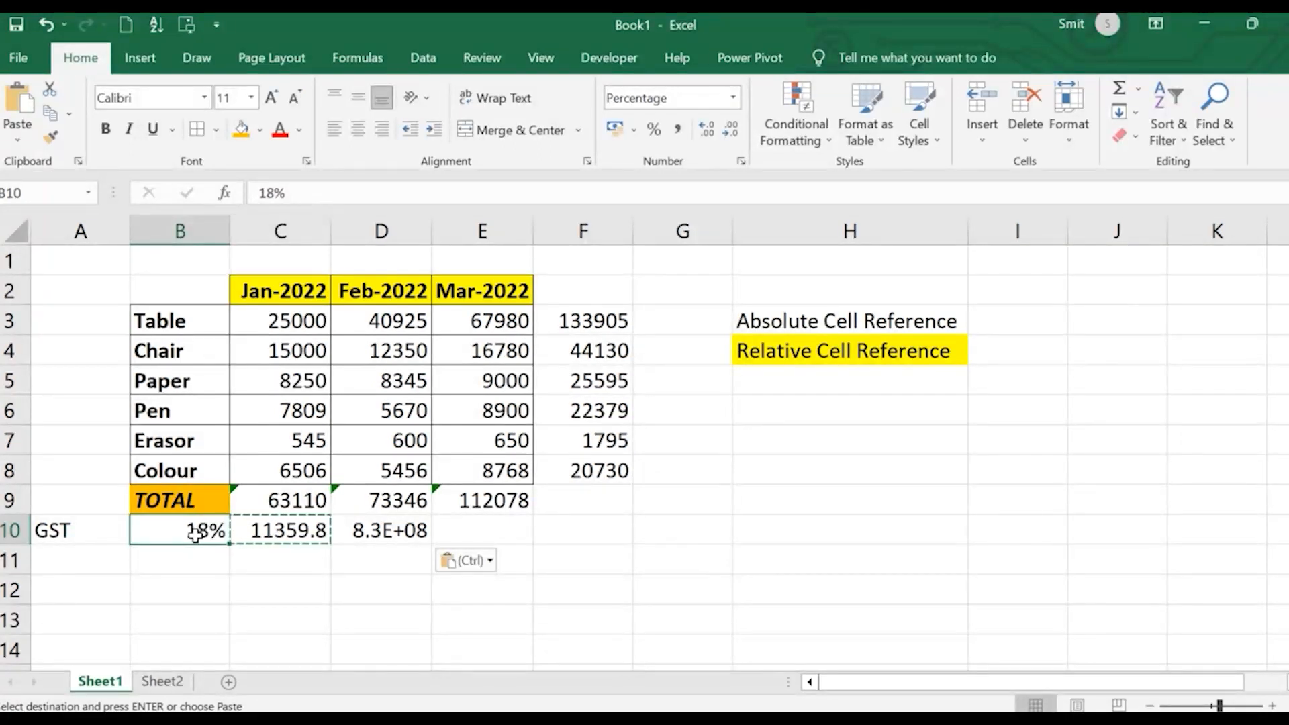
left_click(385, 533)
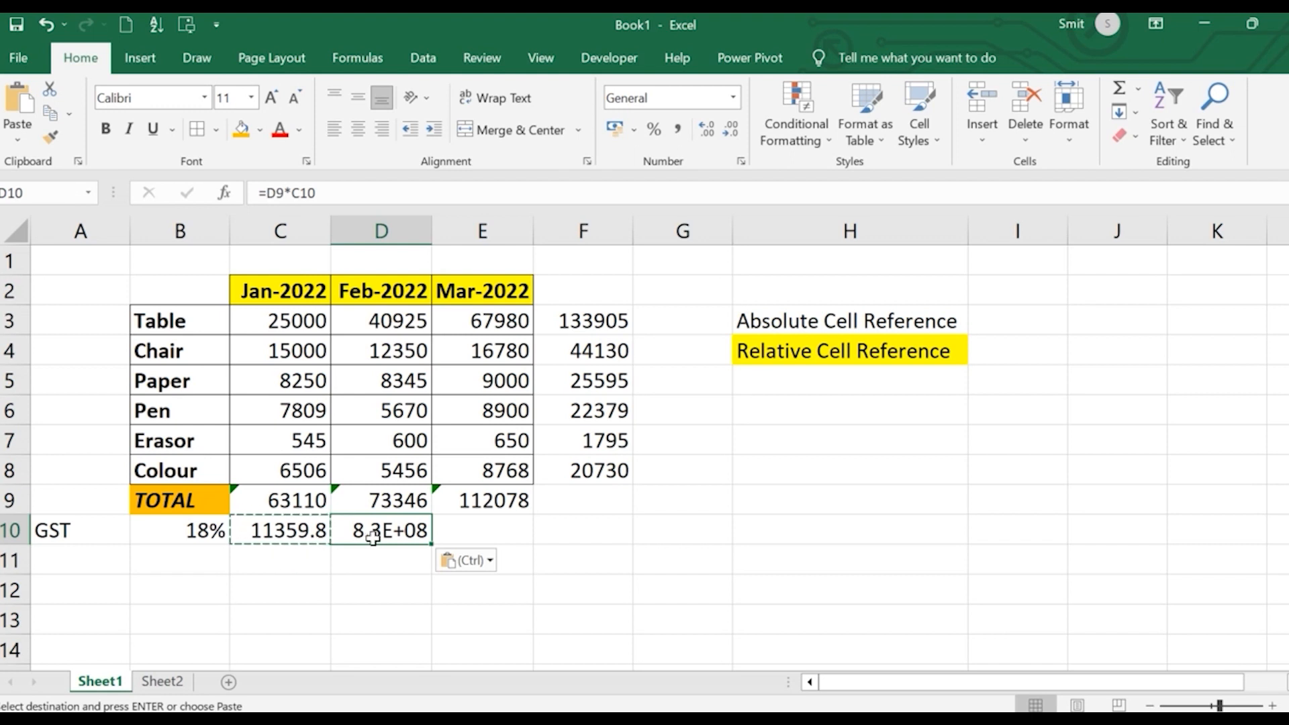
left_click(474, 539)
key("ctrl+c")
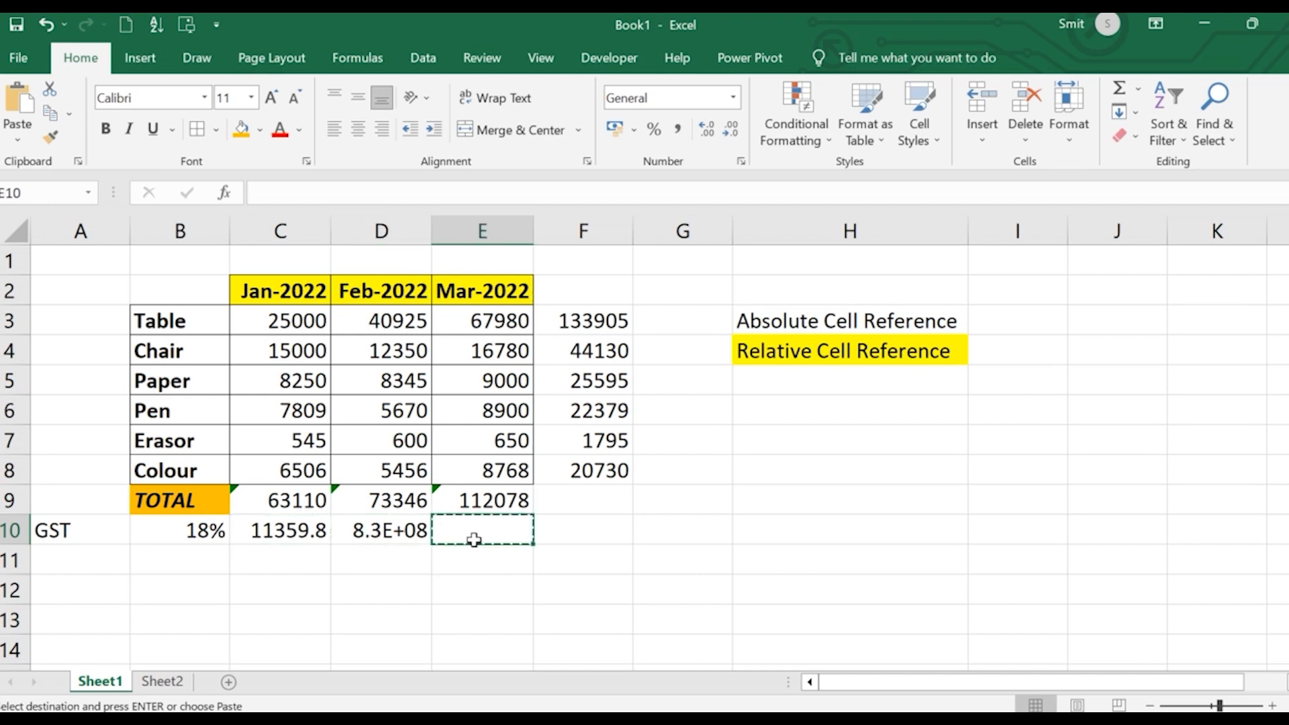
key("Escape")
left_click(526, 599)
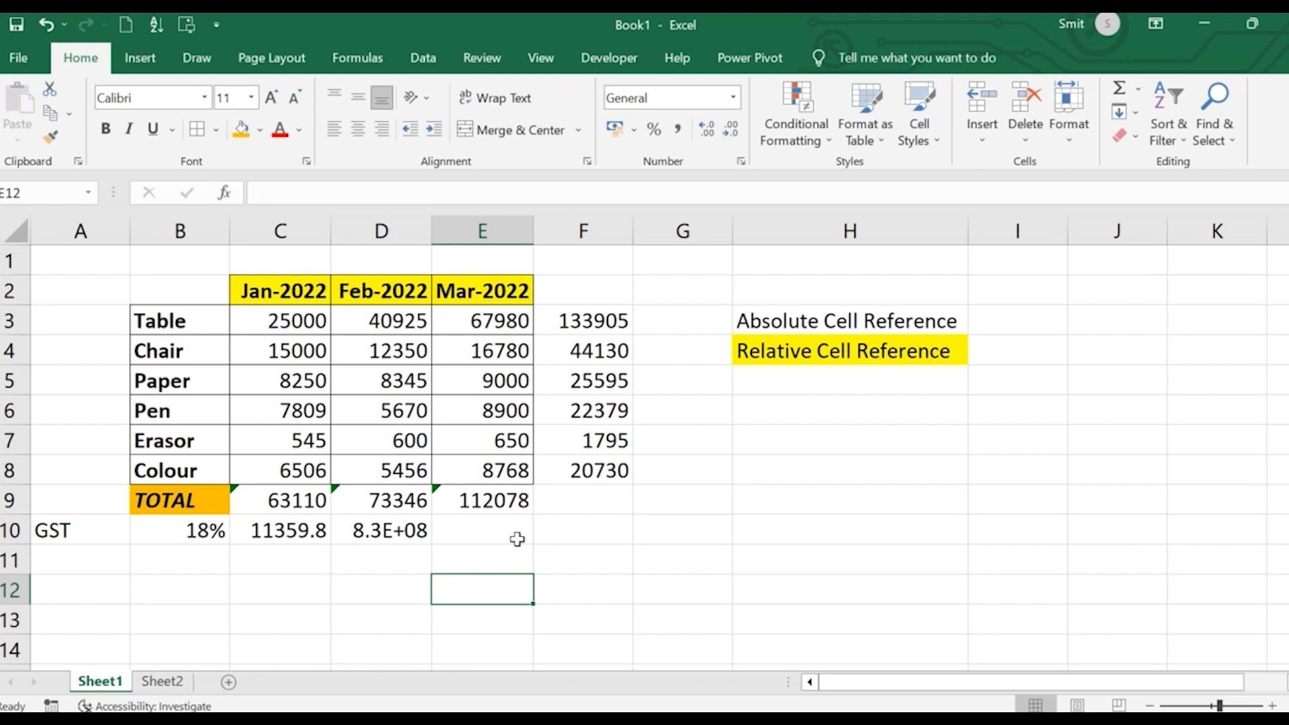
- Make the Absolute Cell Reference and Relative Cell Reference labels in H3 and H4 bold
left_click(824, 325)
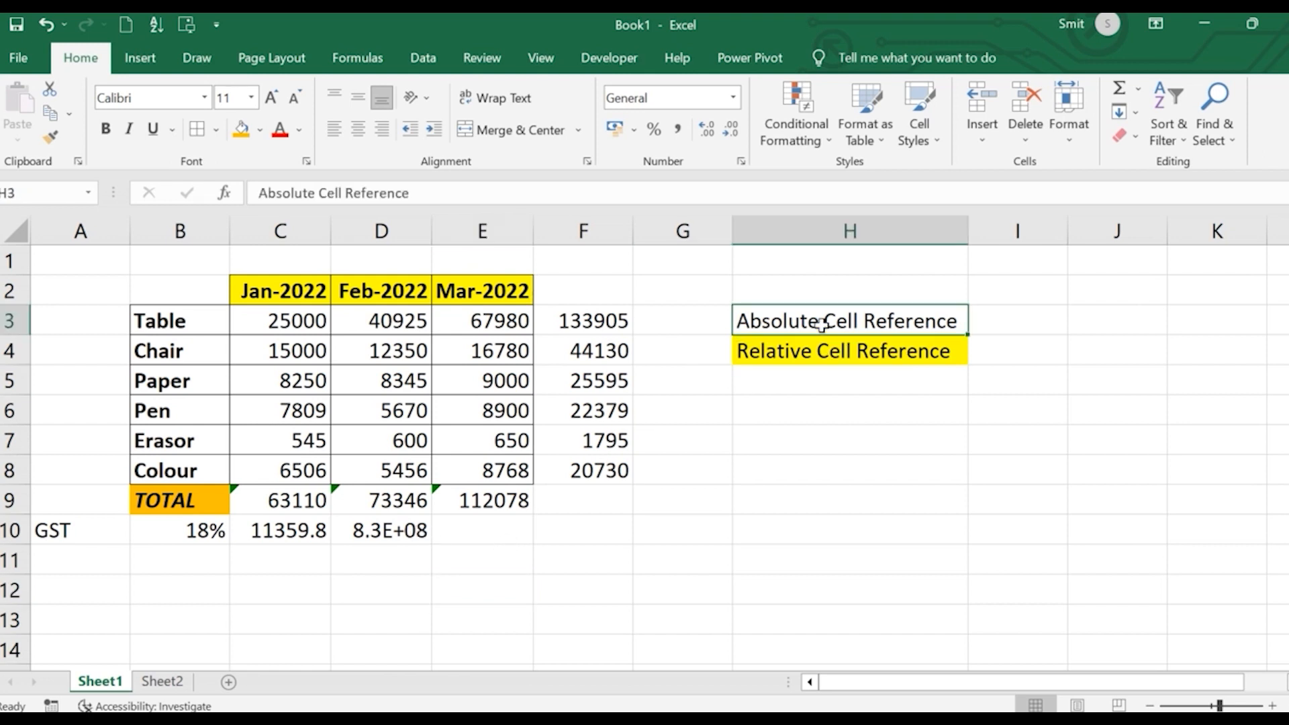
left_click(104, 129)
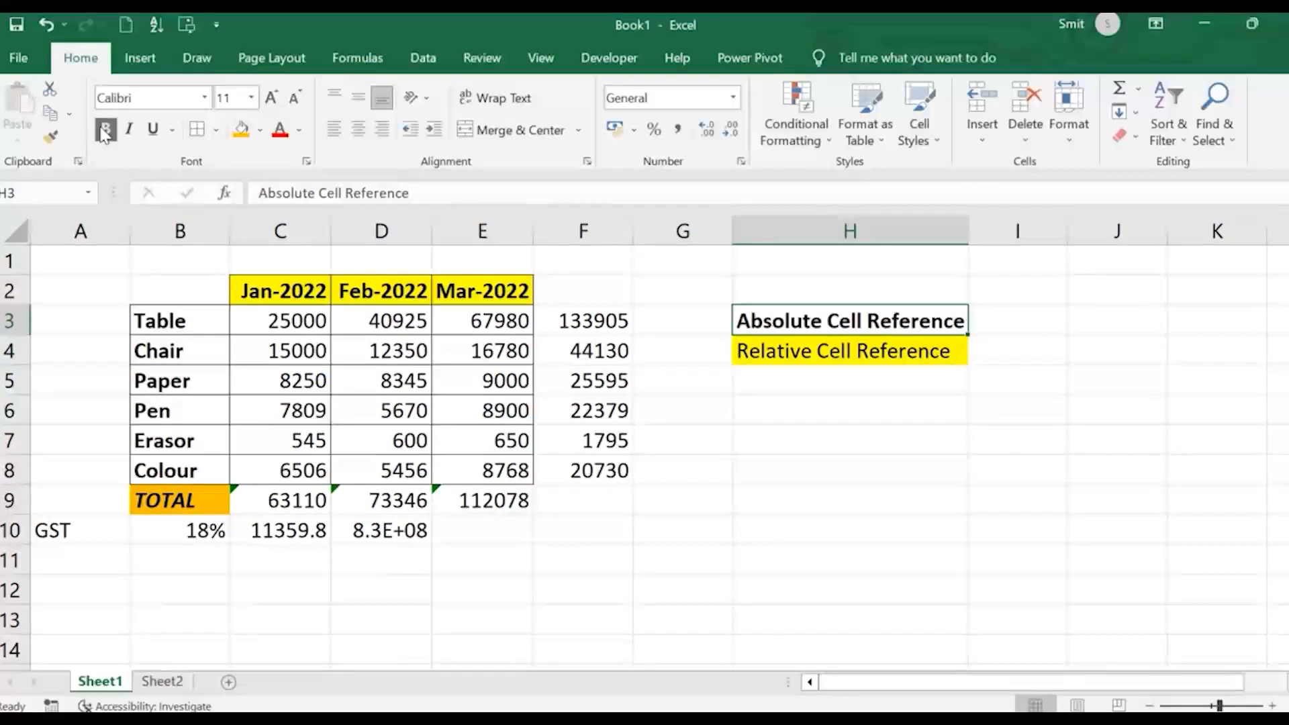
left_click(758, 361)
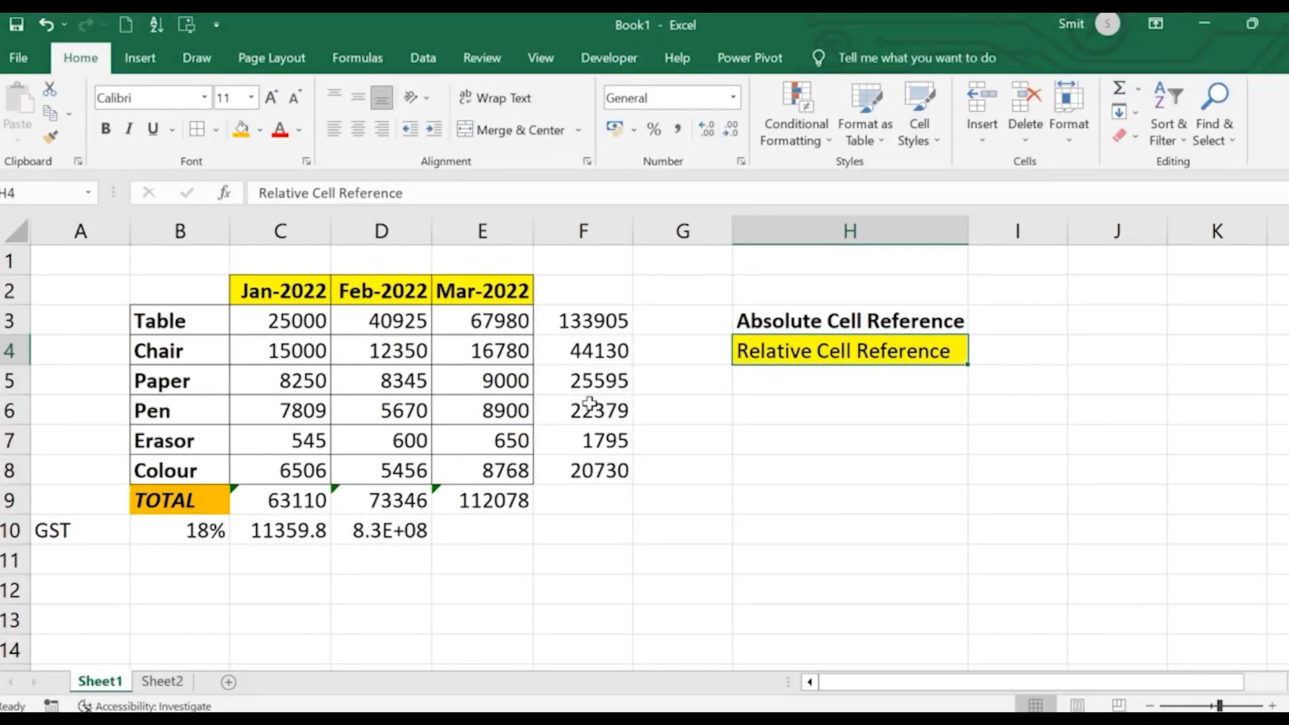
left_click(108, 130)
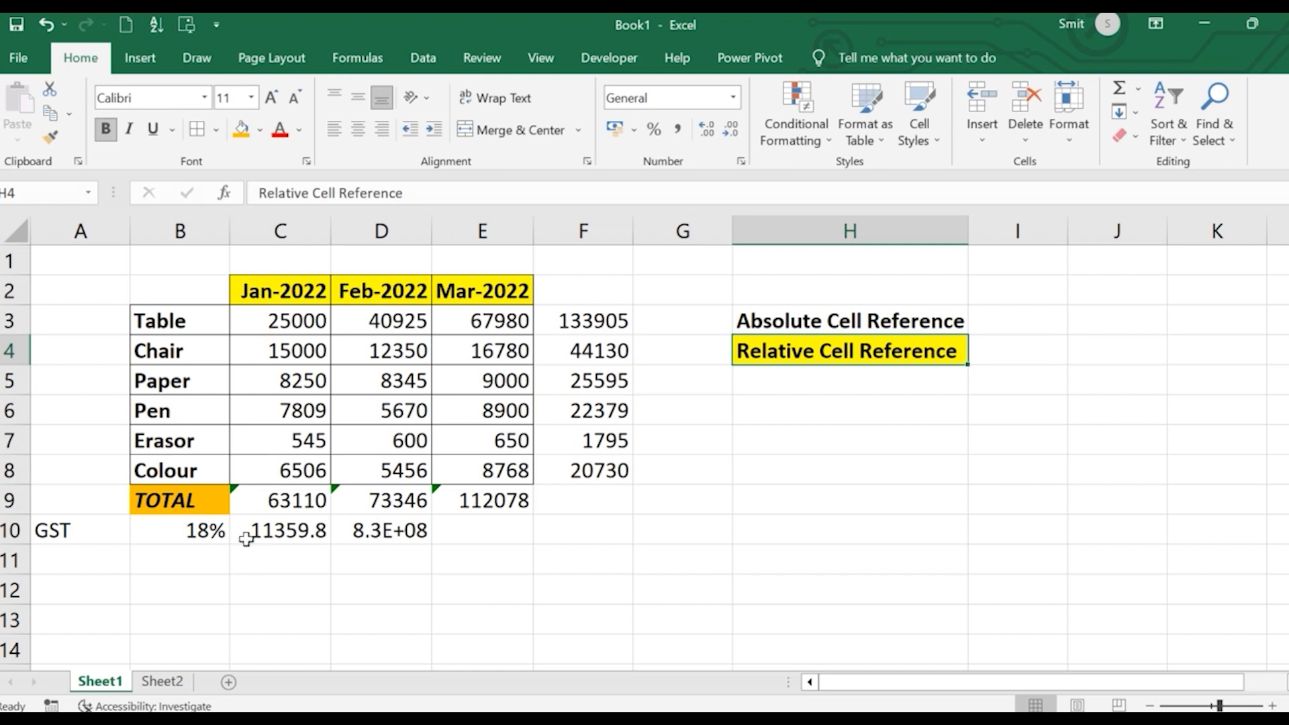
- Clear February's GST formula from D10
left_click(254, 536)
left_click(386, 536)
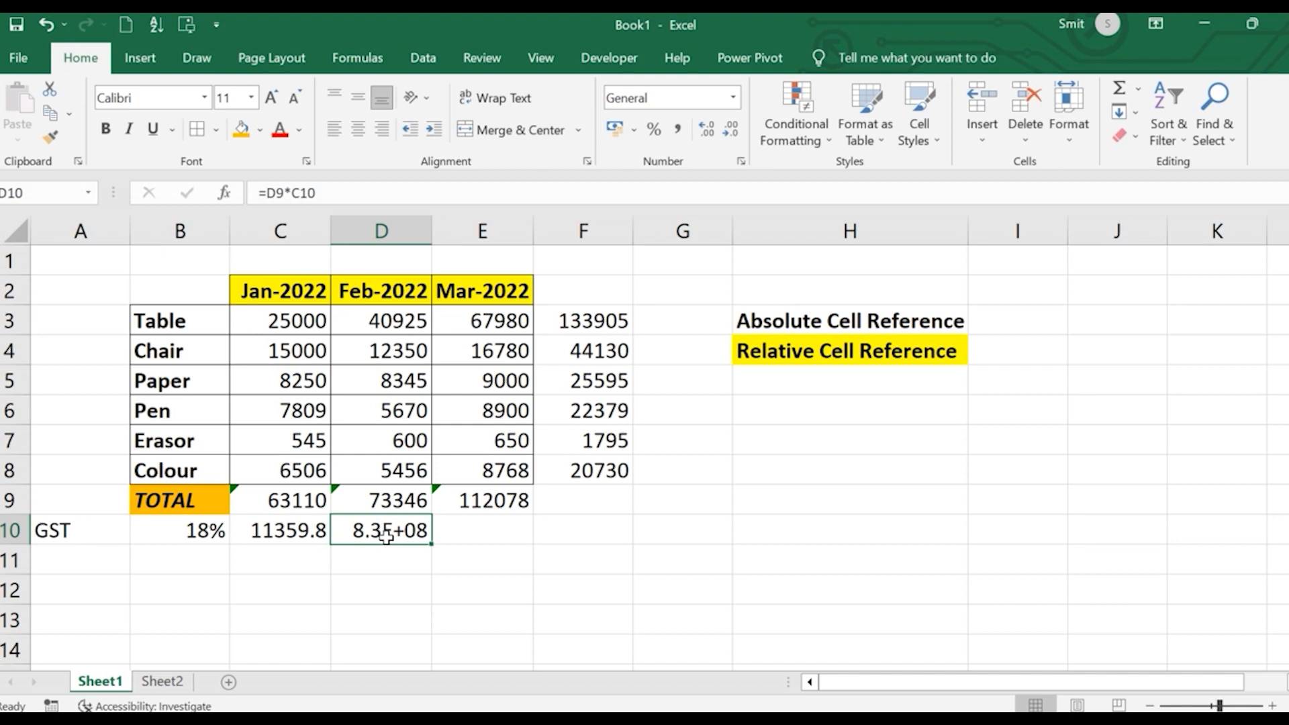
key("Delete")
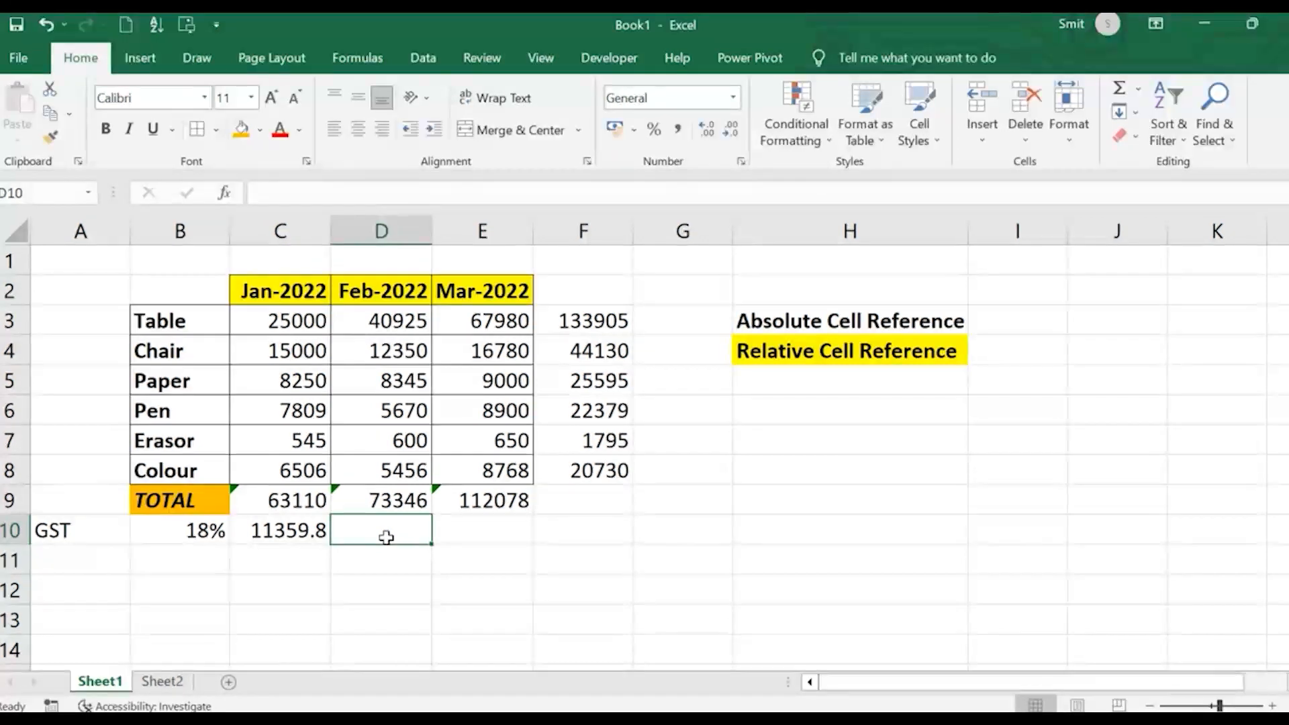
type("=")
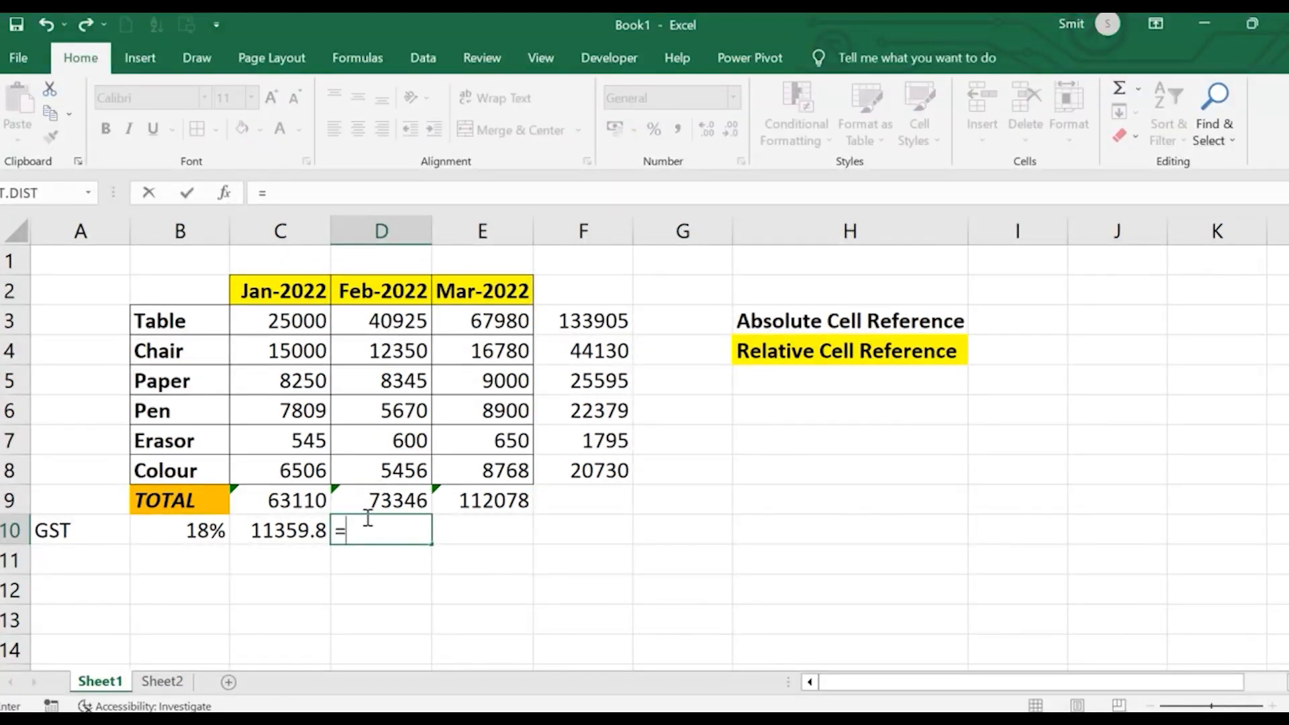
key("Escape")
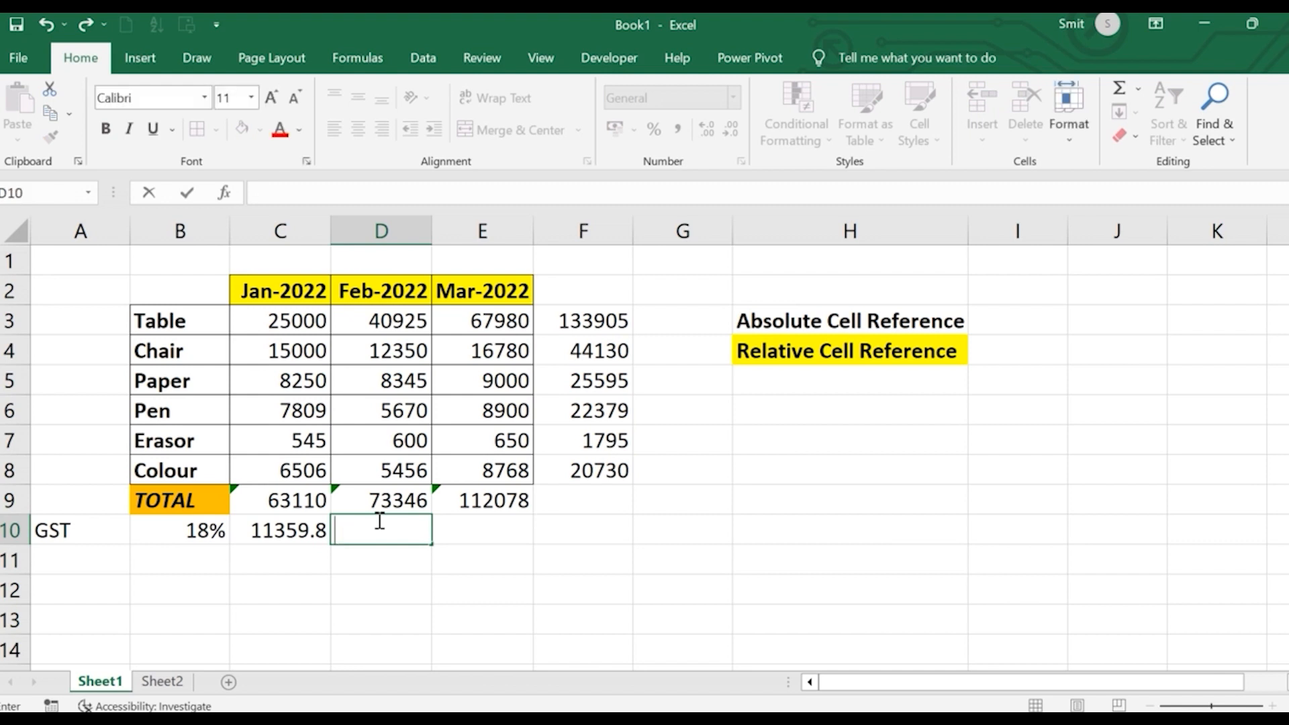
- Replace January's GST formula in C10 with =C9*$B$10, making the rate reference absolute
left_click(248, 530)
key("Delete")
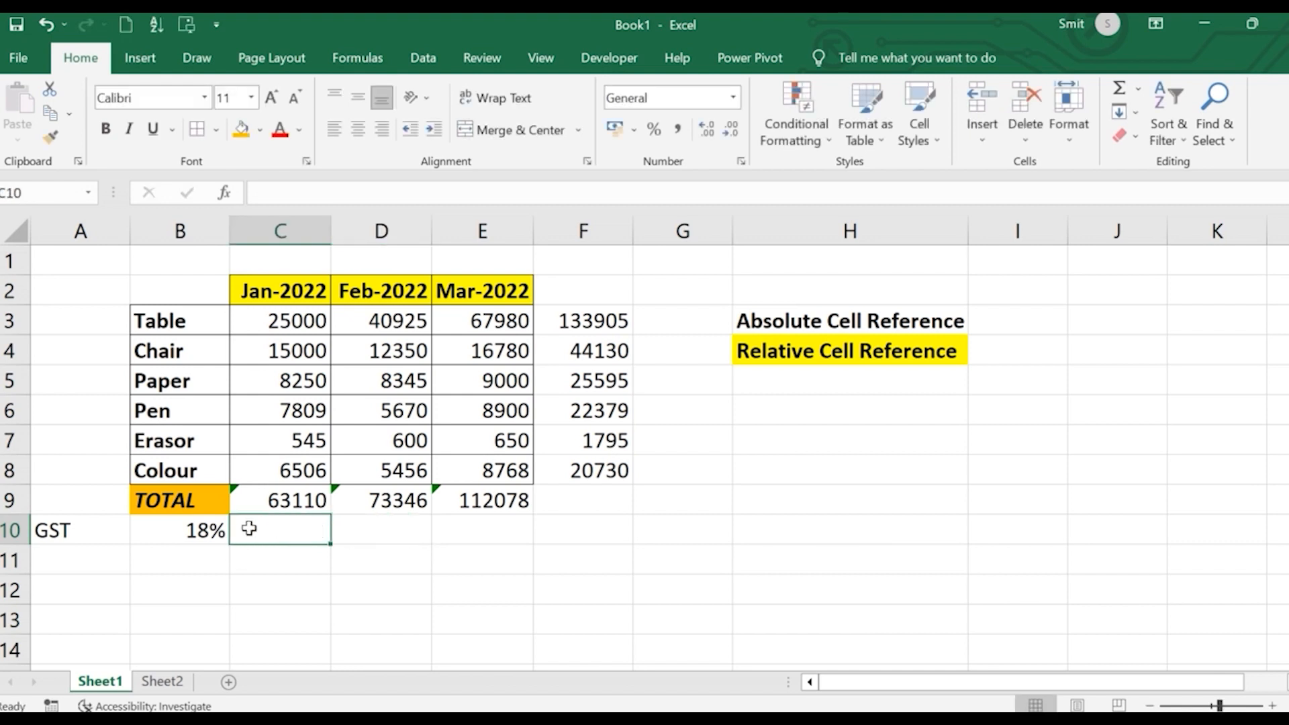
type("=")
left_click(282, 504)
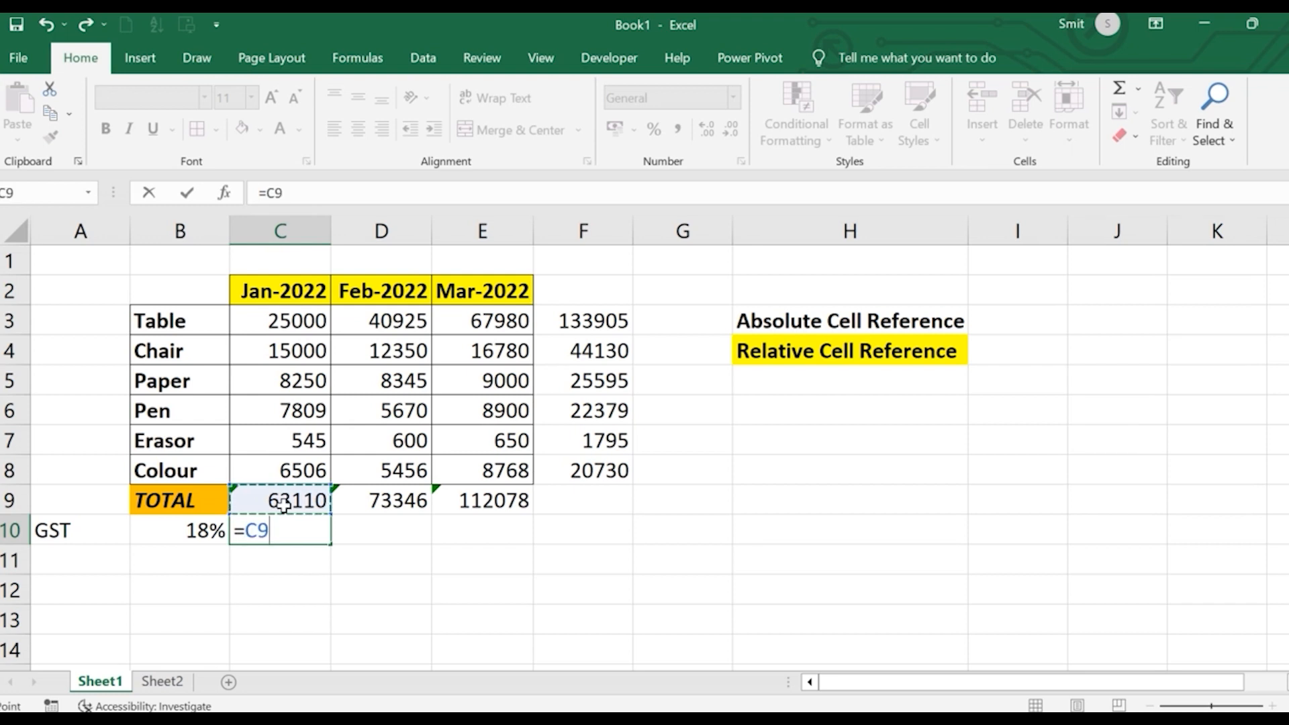
type("*")
left_click(208, 532)
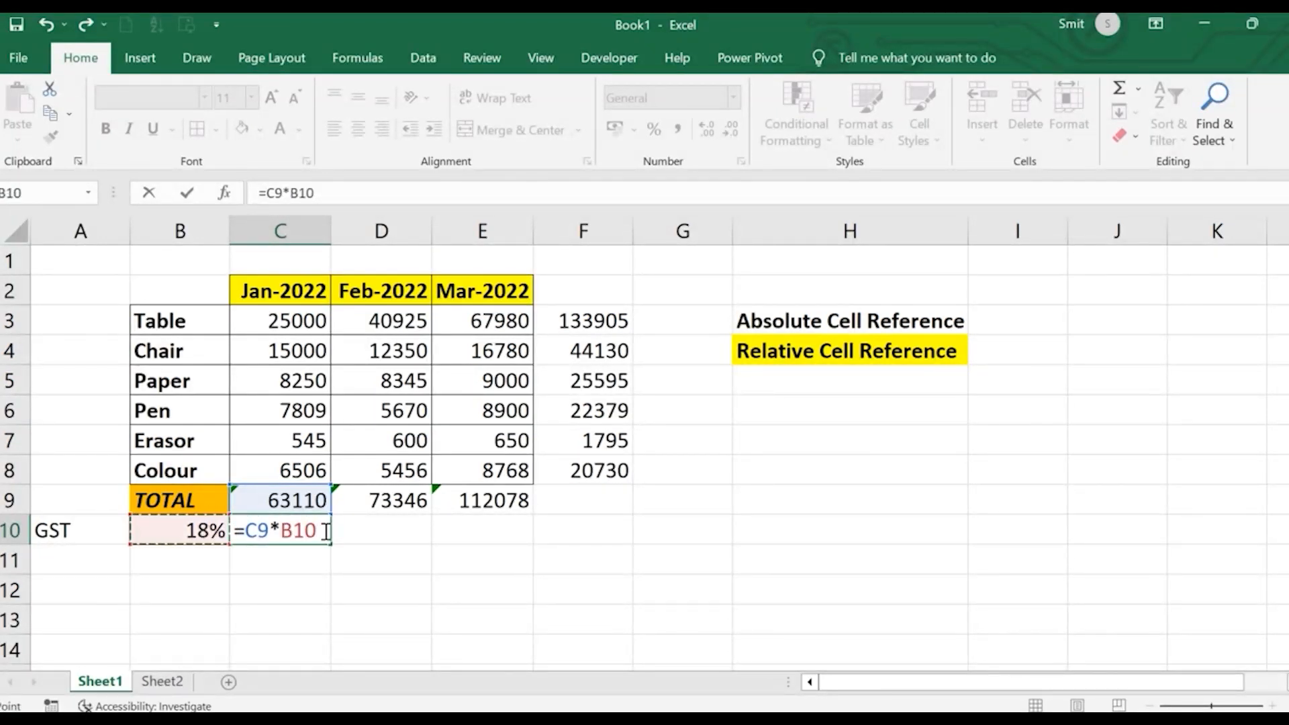
left_click_drag(300, 537, 282, 537)
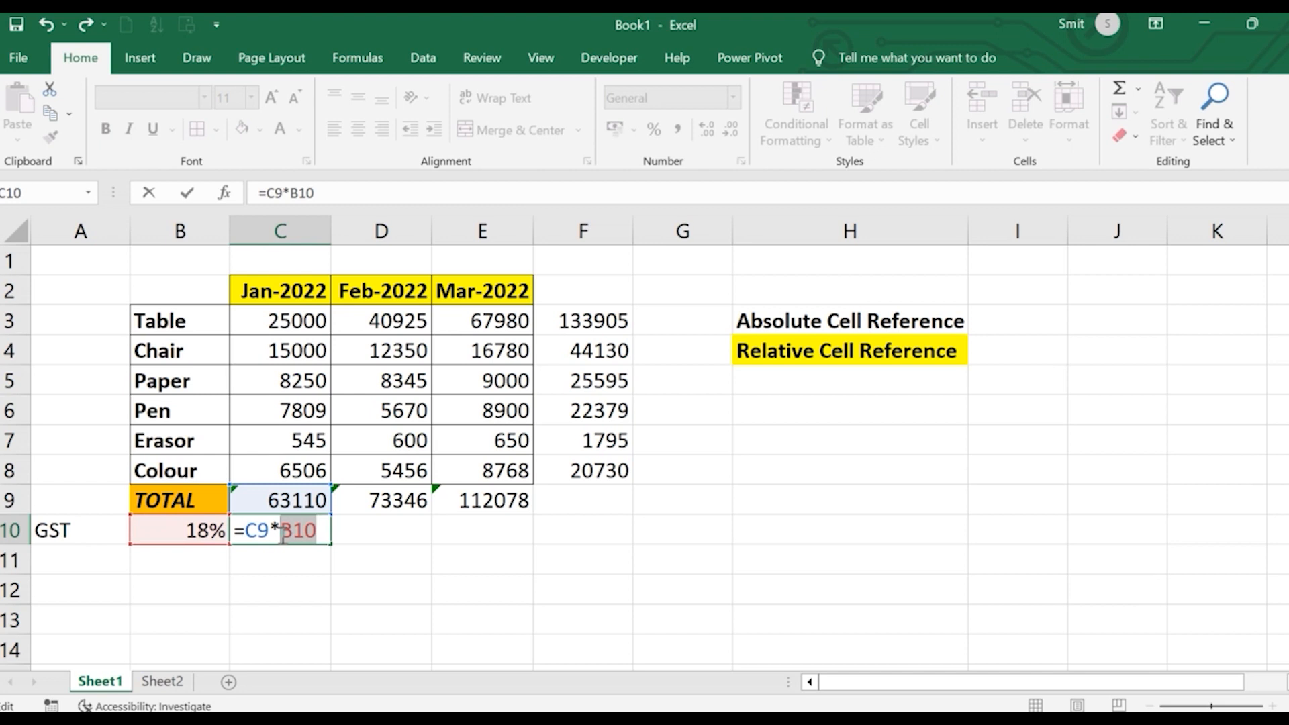
key("F4")
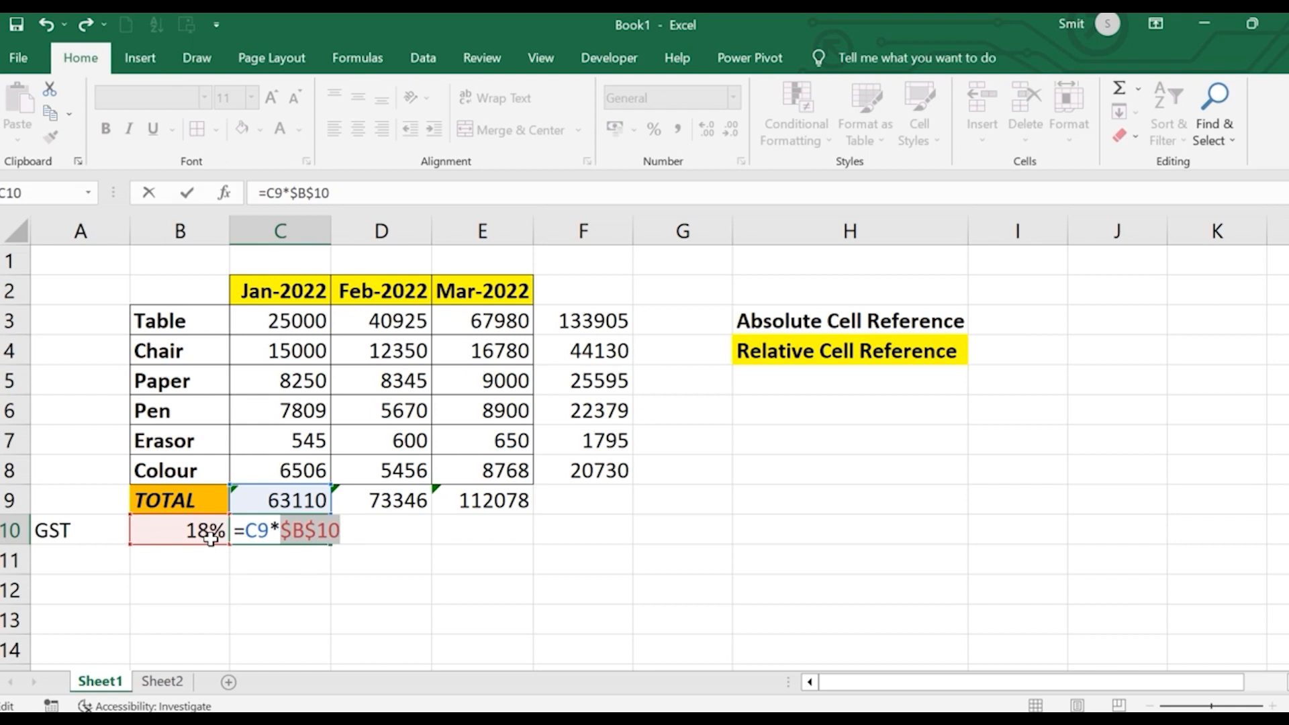
key("Return")
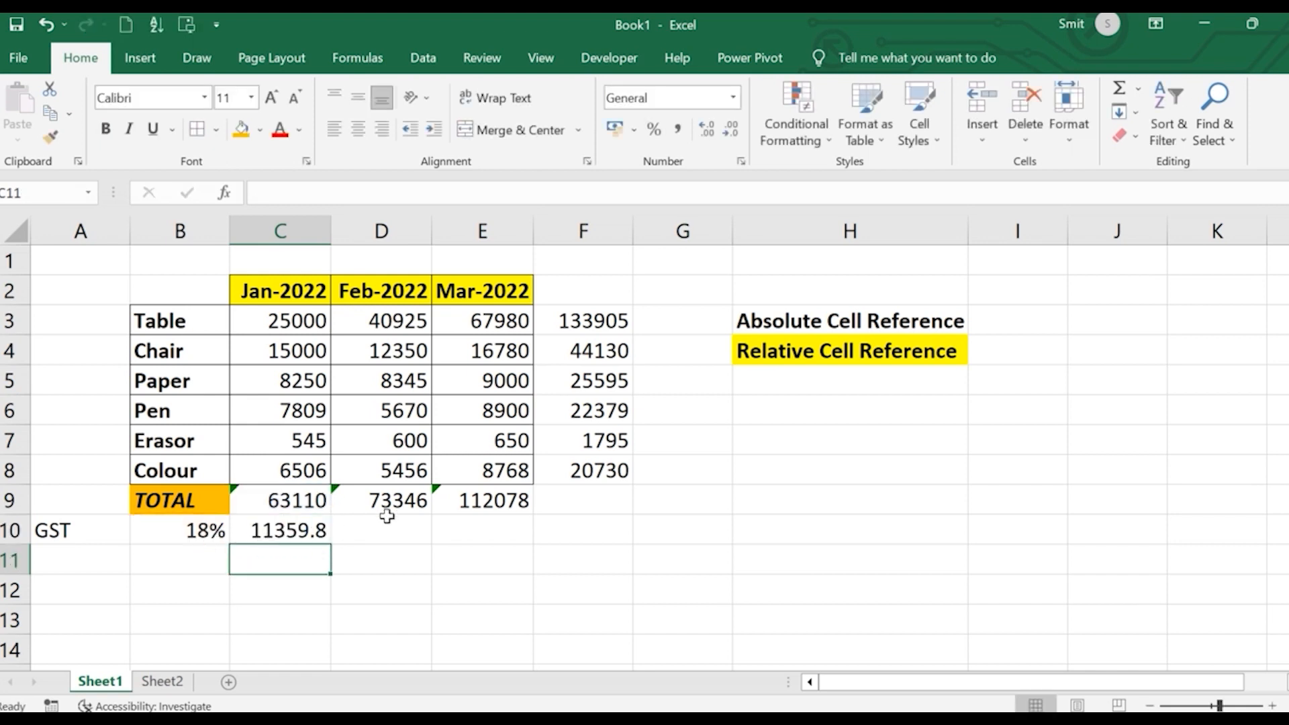
- Copy the GST formula from C10 to D10 and E10 for February and March
left_click(292, 530)
key("ctrl+c")
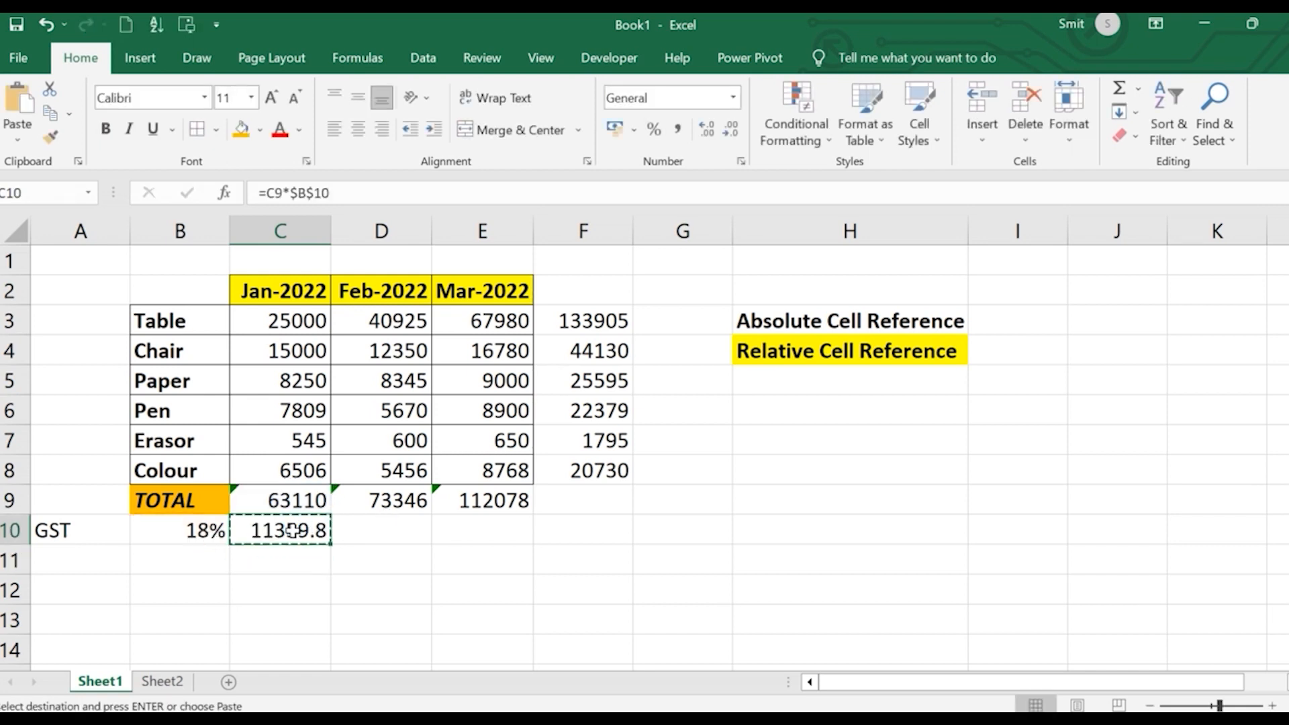
left_click(385, 531)
key("ctrl+v")
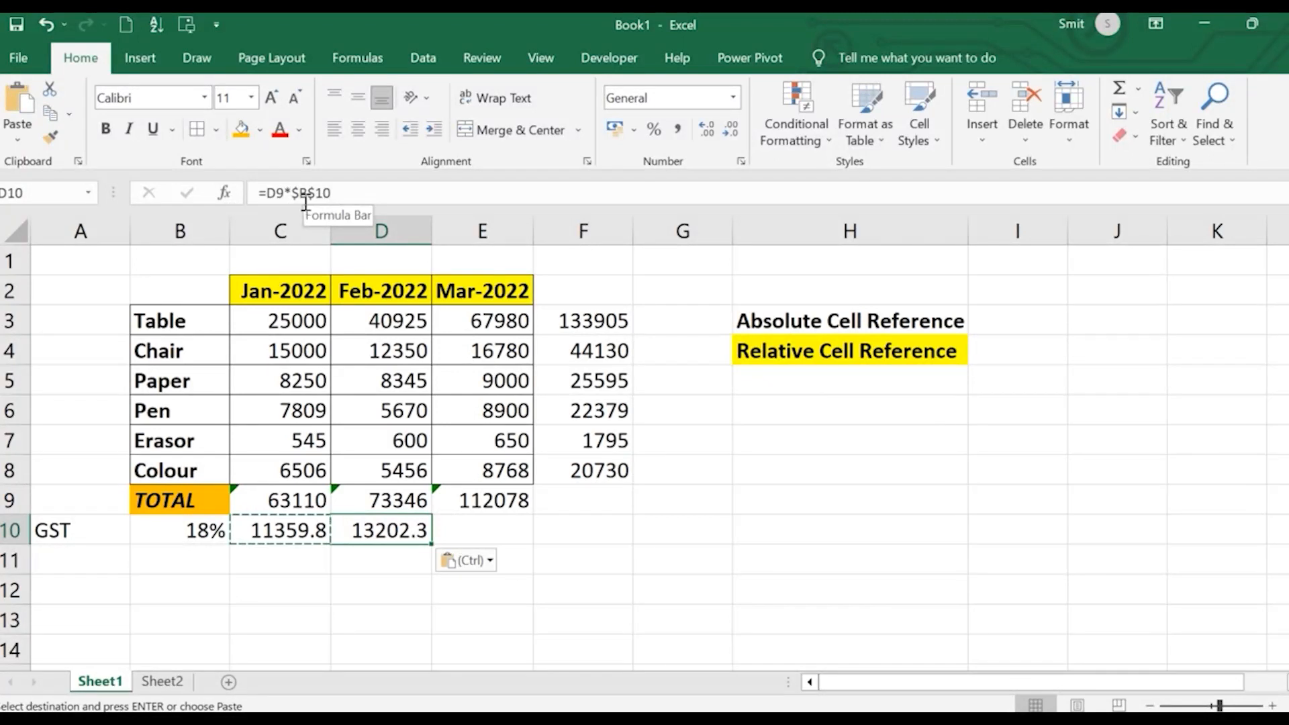
left_click(481, 524)
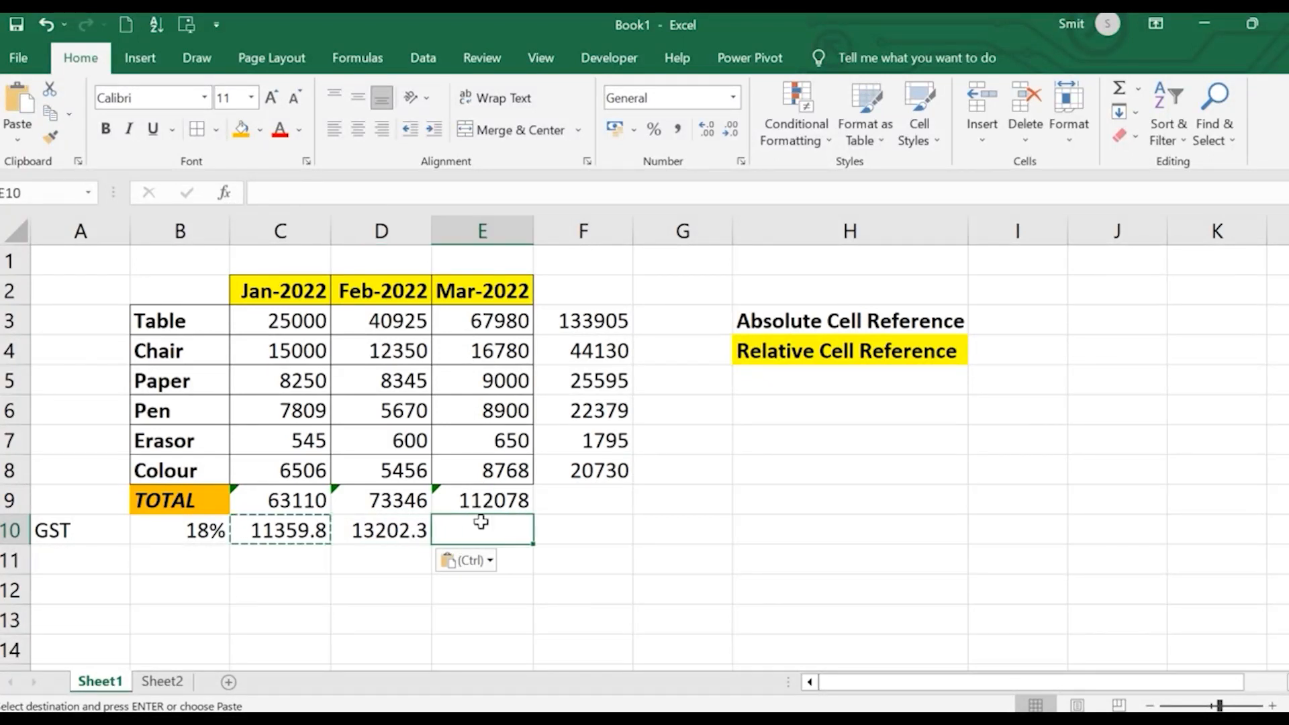
key("ctrl+v")
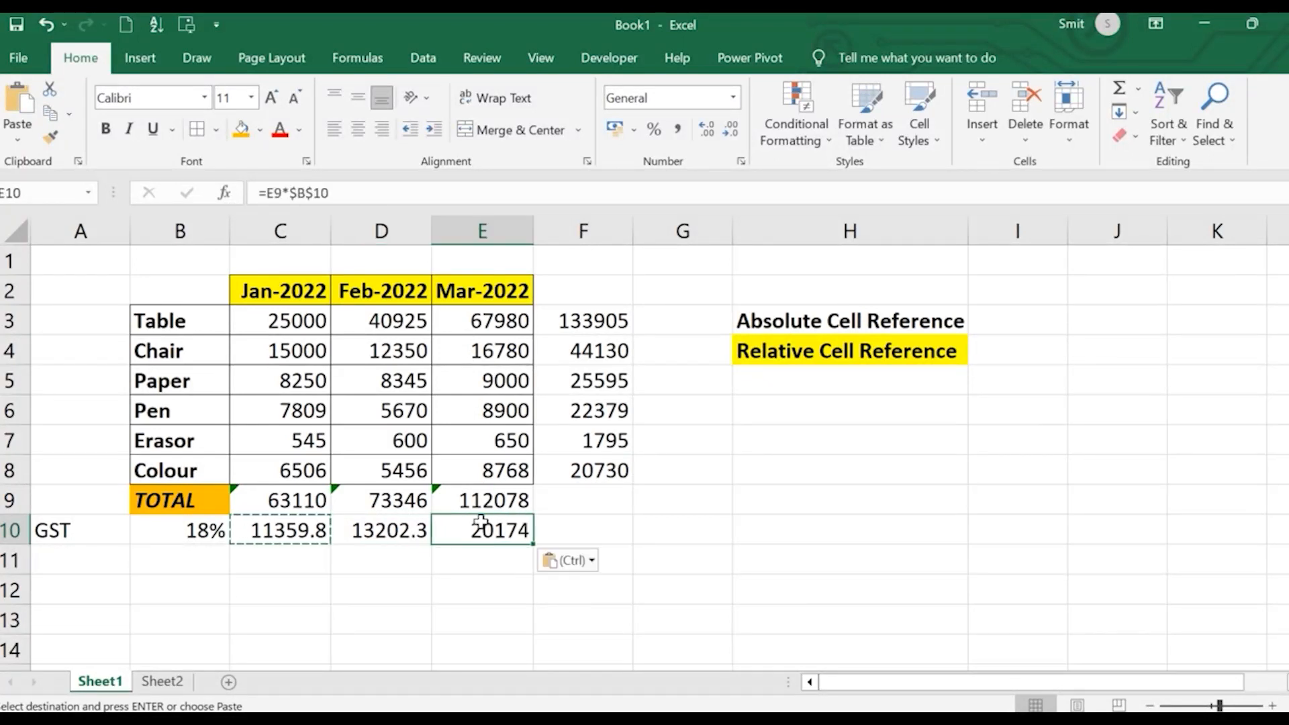
left_click(621, 556)
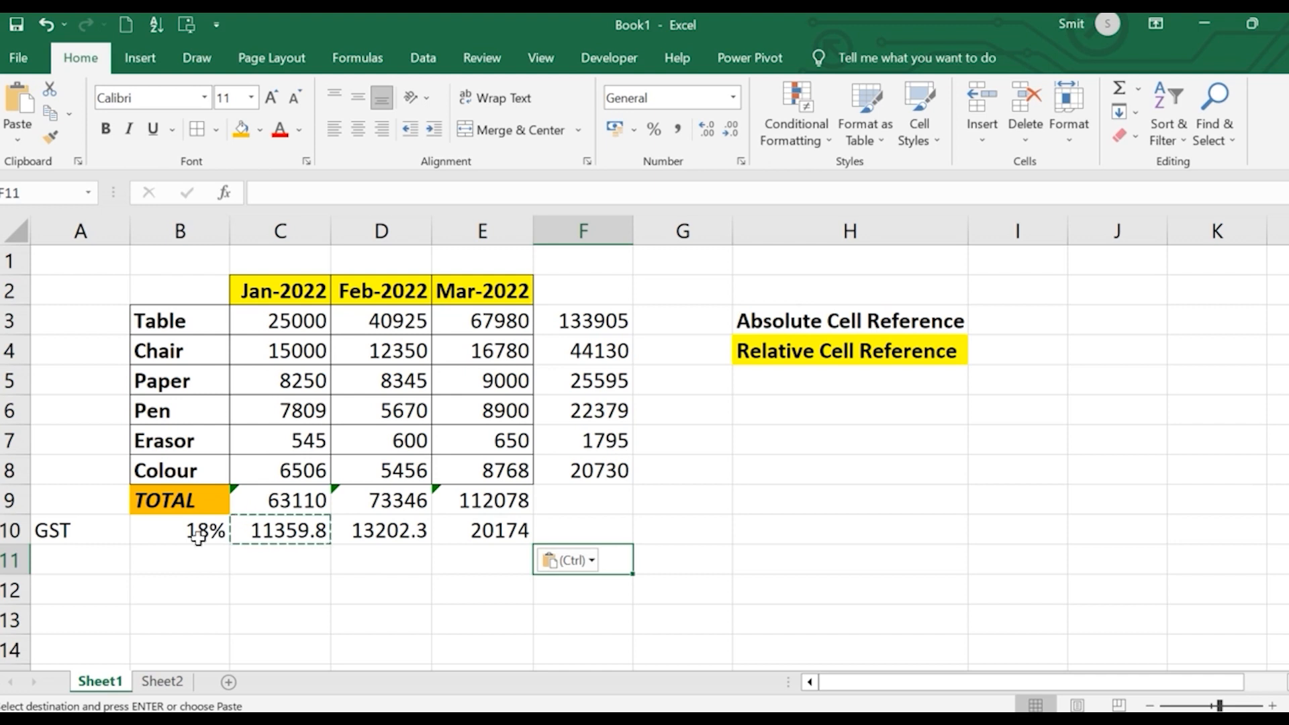
key("Escape")
left_click(259, 623)
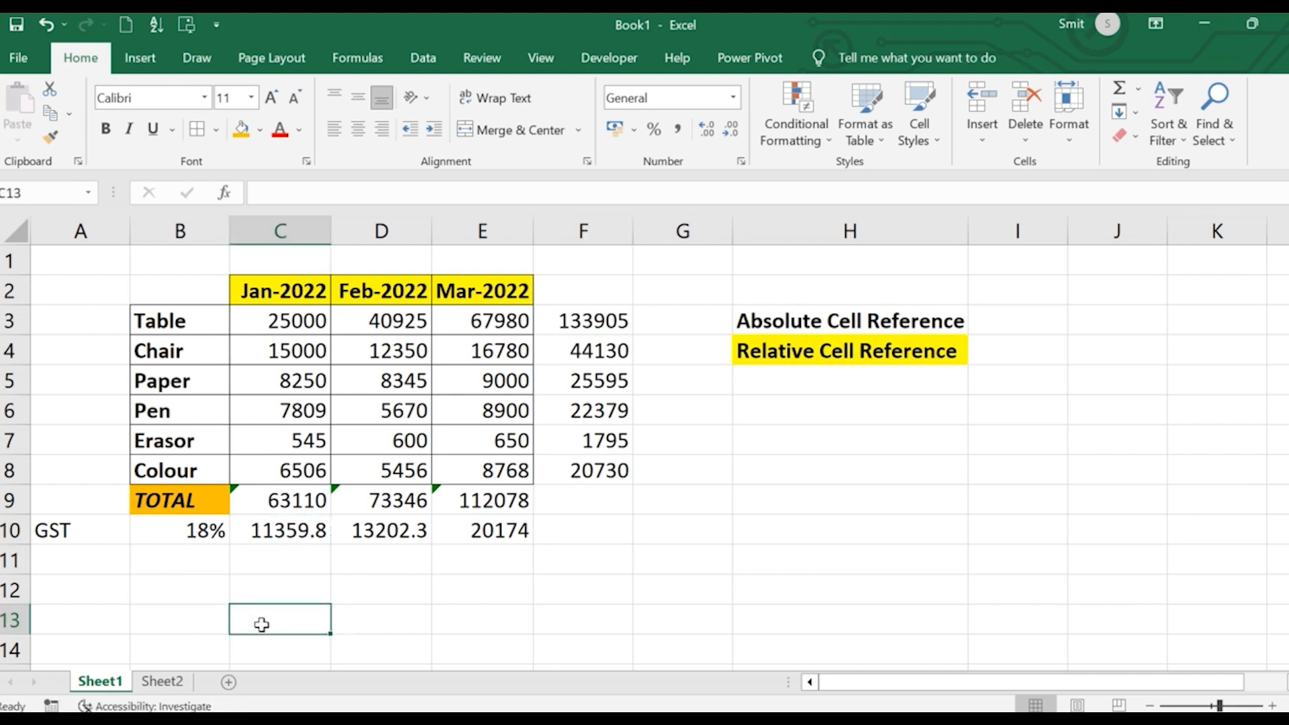
- Remove the GST label from A10
left_click(188, 531)
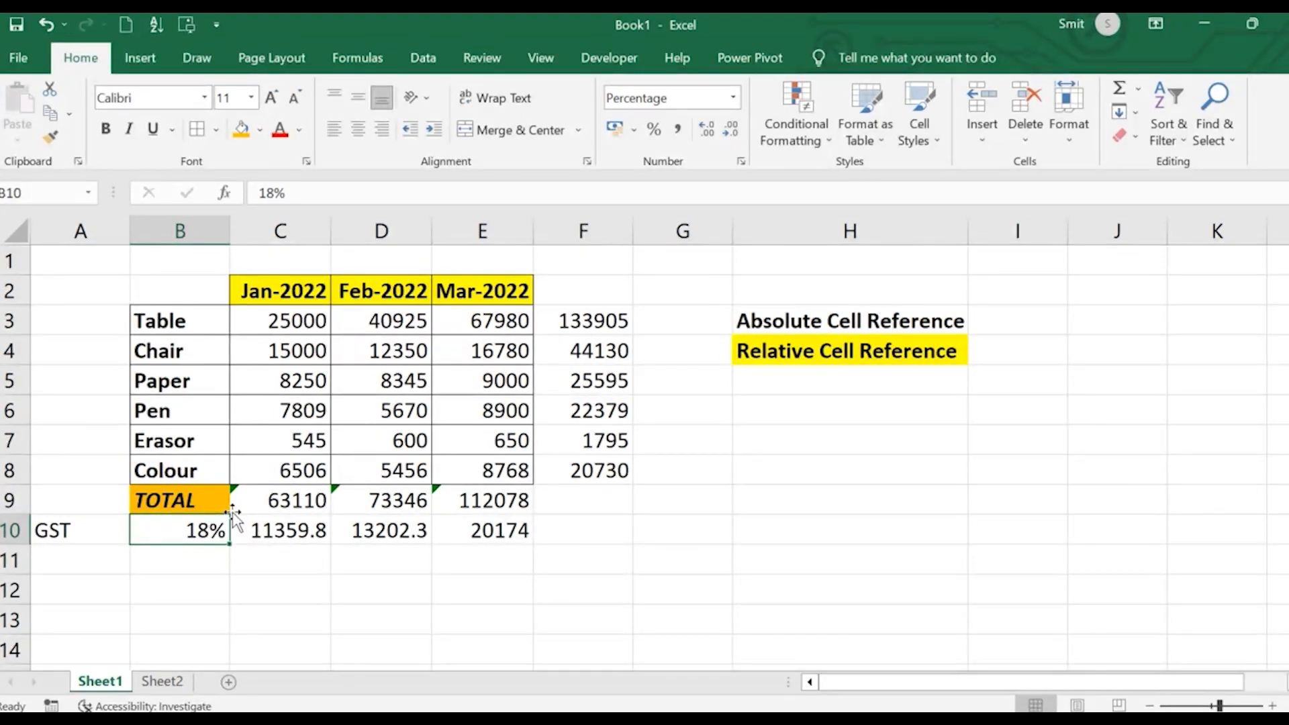
left_click(164, 323)
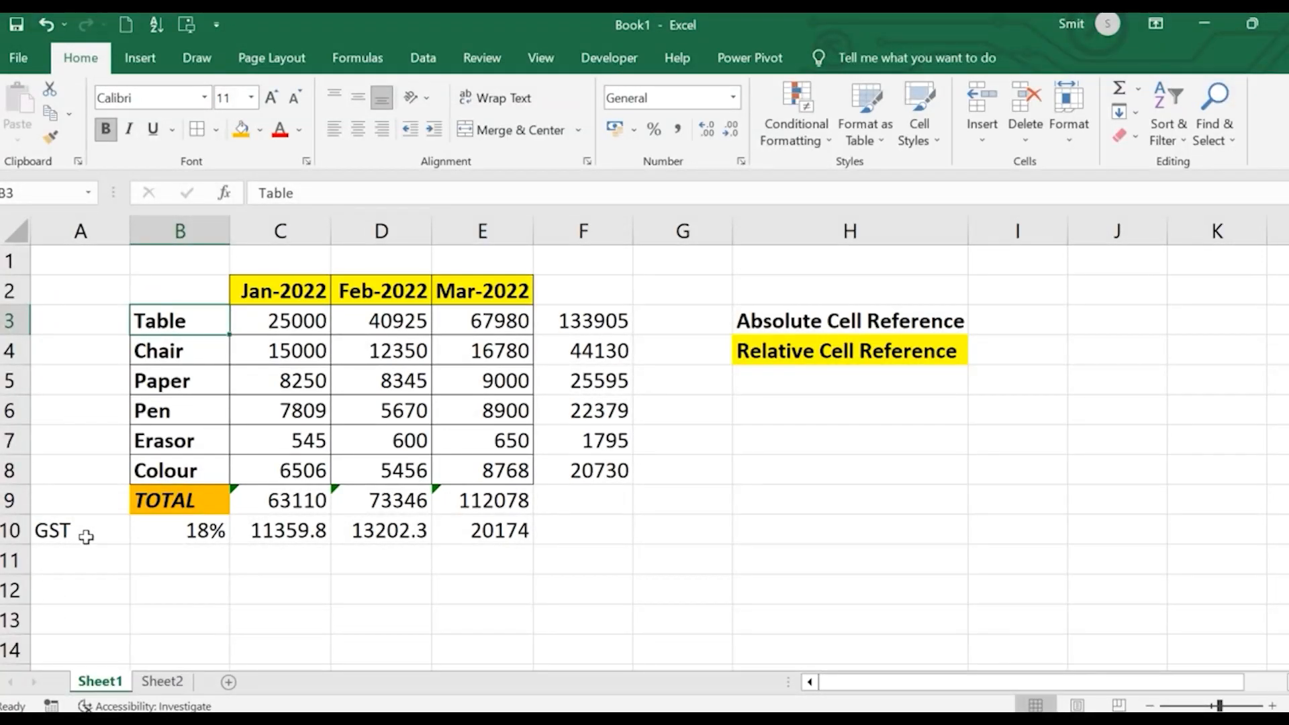
left_click(86, 533)
double_click(86, 535)
double_click(86, 536)
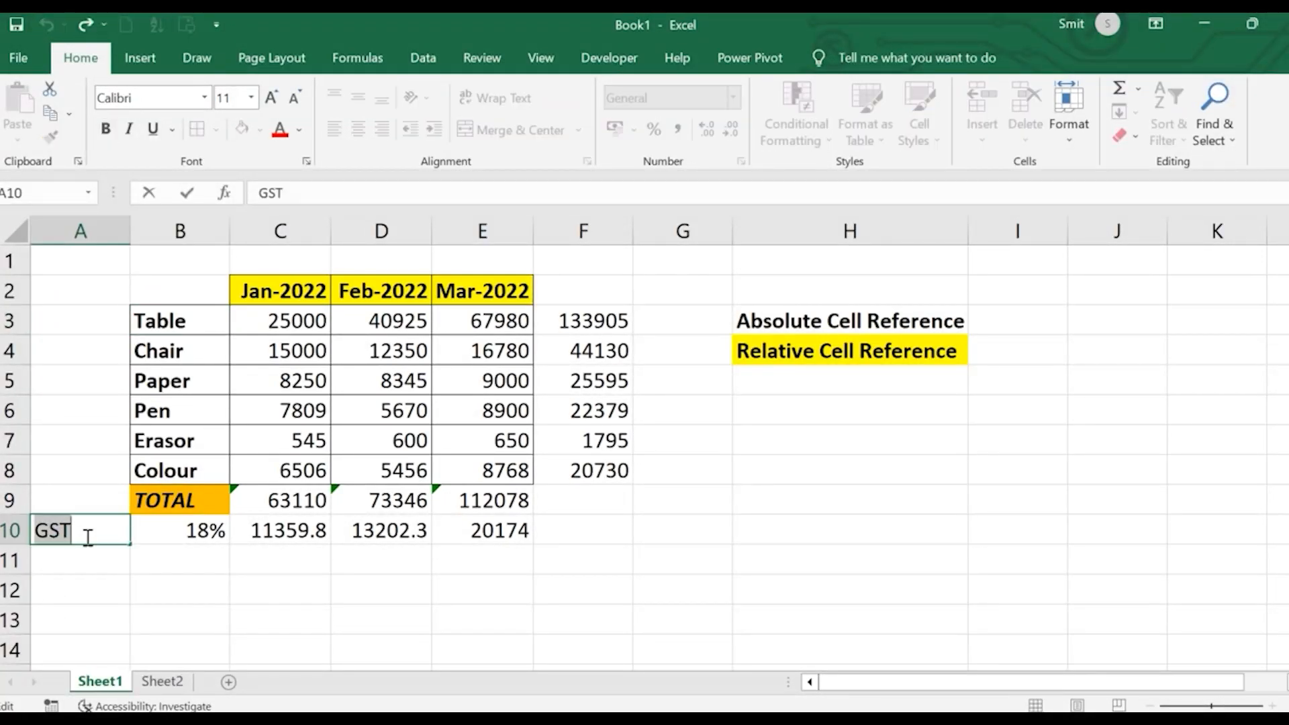
key("BackSpace")
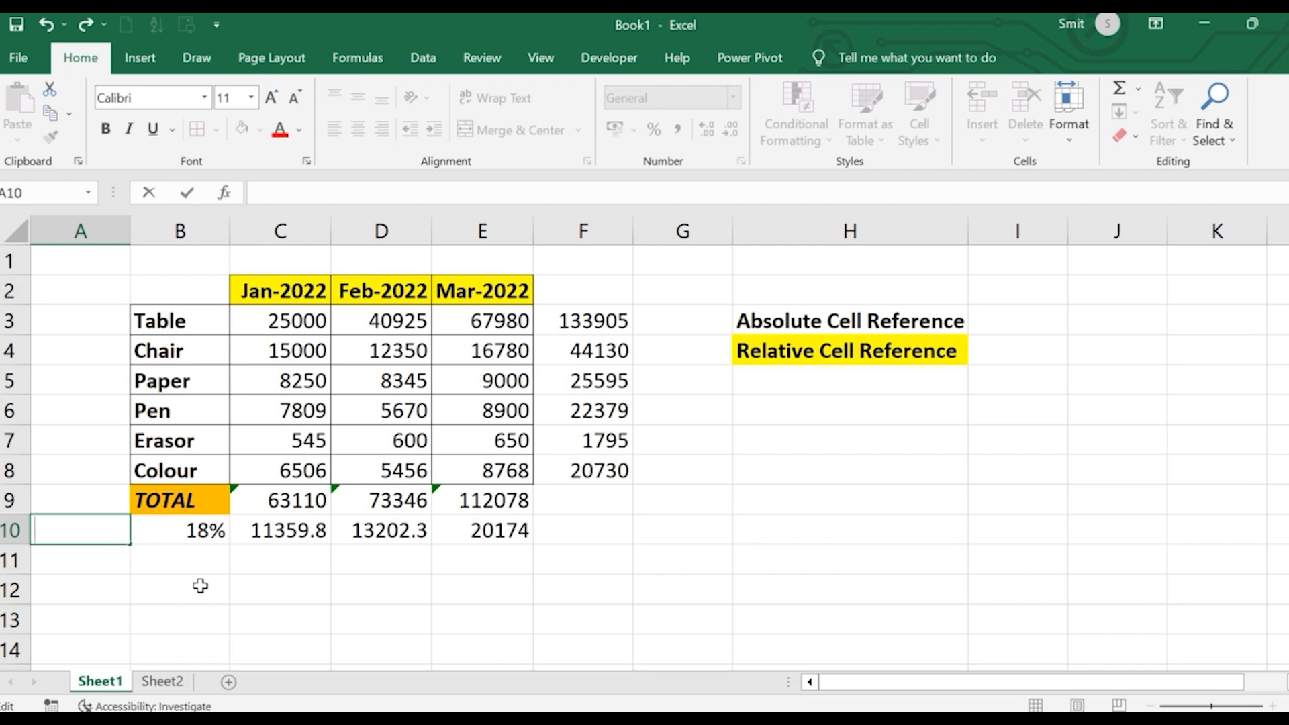
left_click(159, 584)
- Apply all borders to the range B3:E10, including the TOTAL and GST rows
left_click_drag(179, 320, 504, 526)
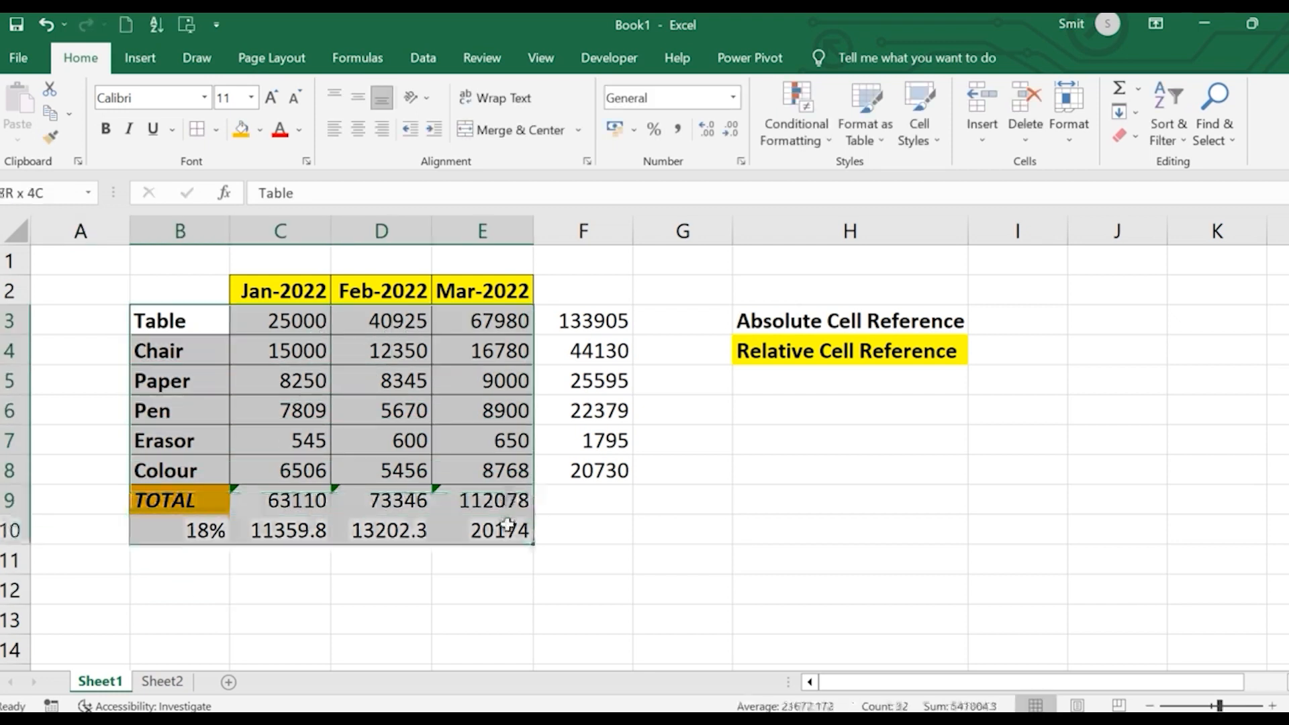
left_click(196, 133)
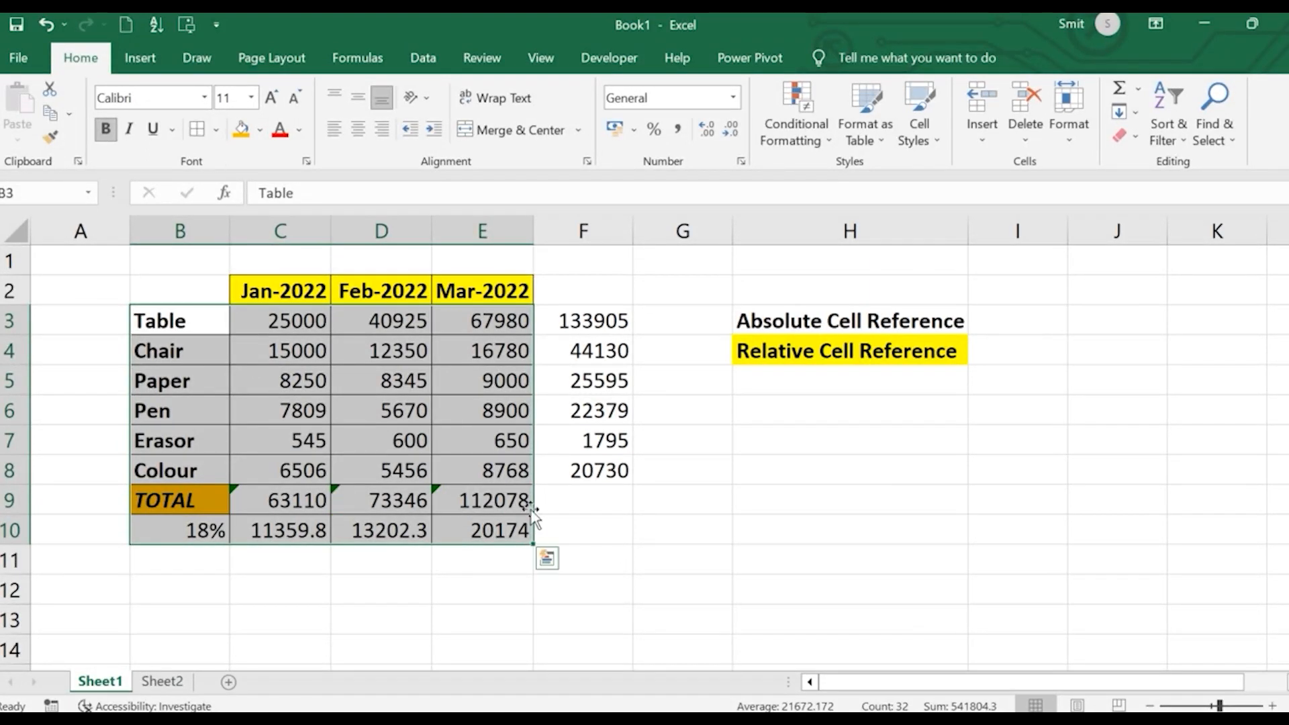
left_click(572, 509)
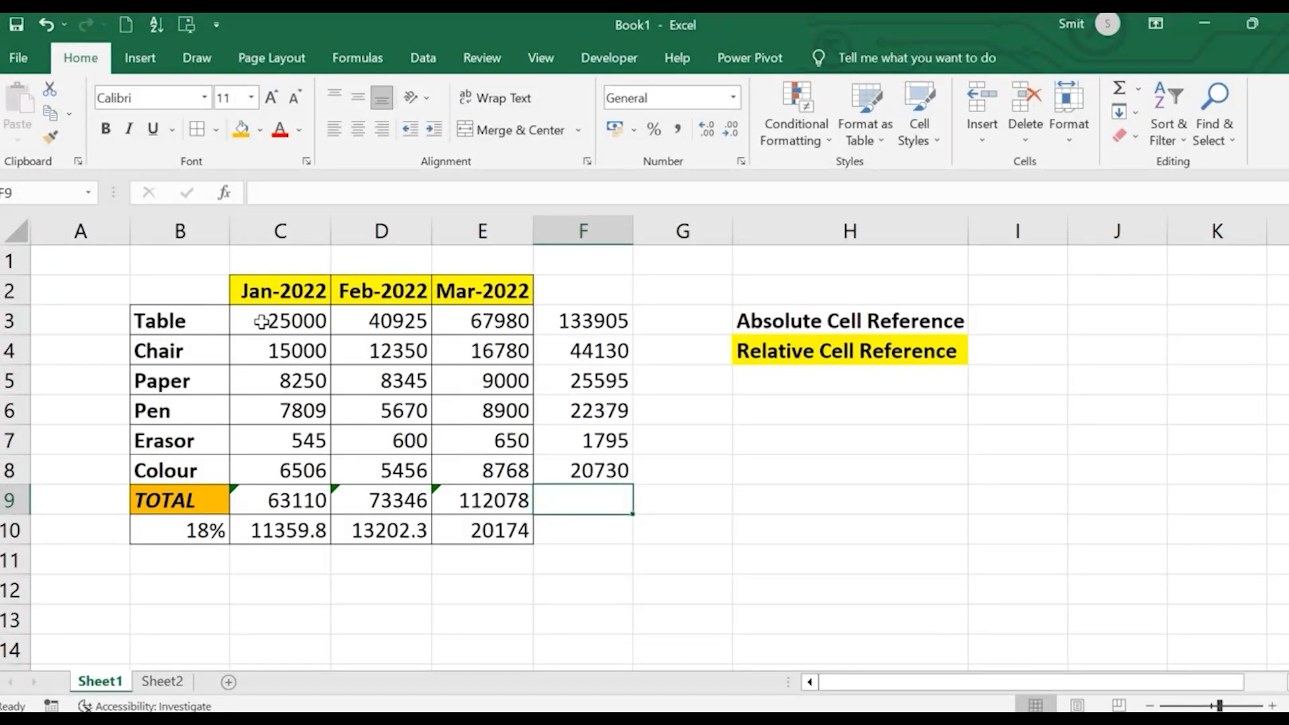
- Apply the Currency number format to the sales, TOTAL and GST amounts in C3:E10
left_click(265, 323)
left_click_drag(276, 327, 495, 535)
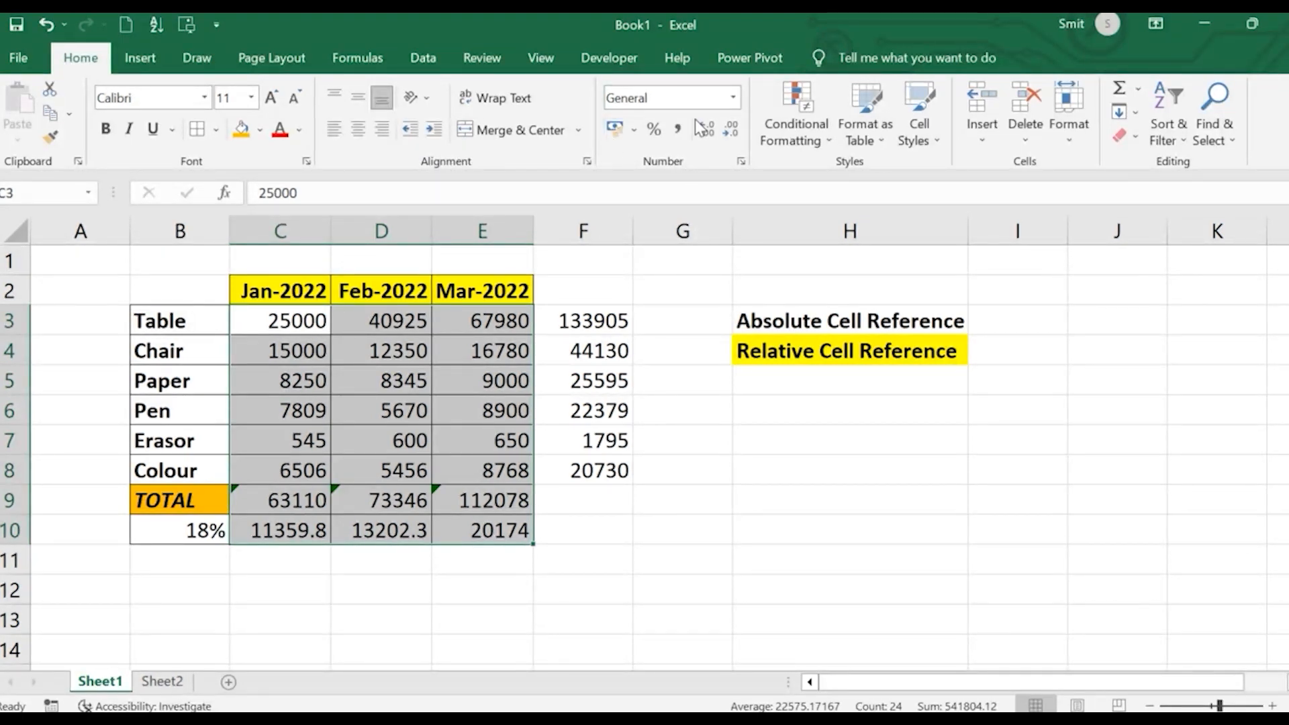
left_click(739, 99)
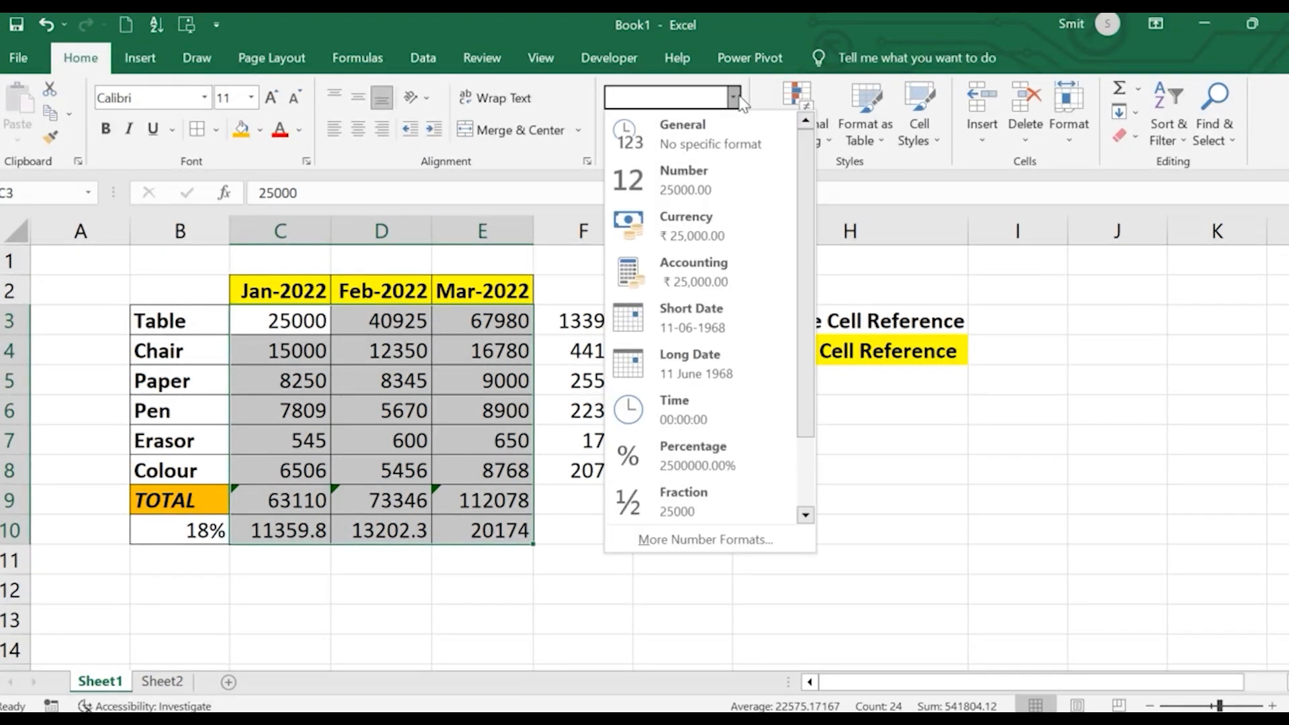
left_click(674, 228)
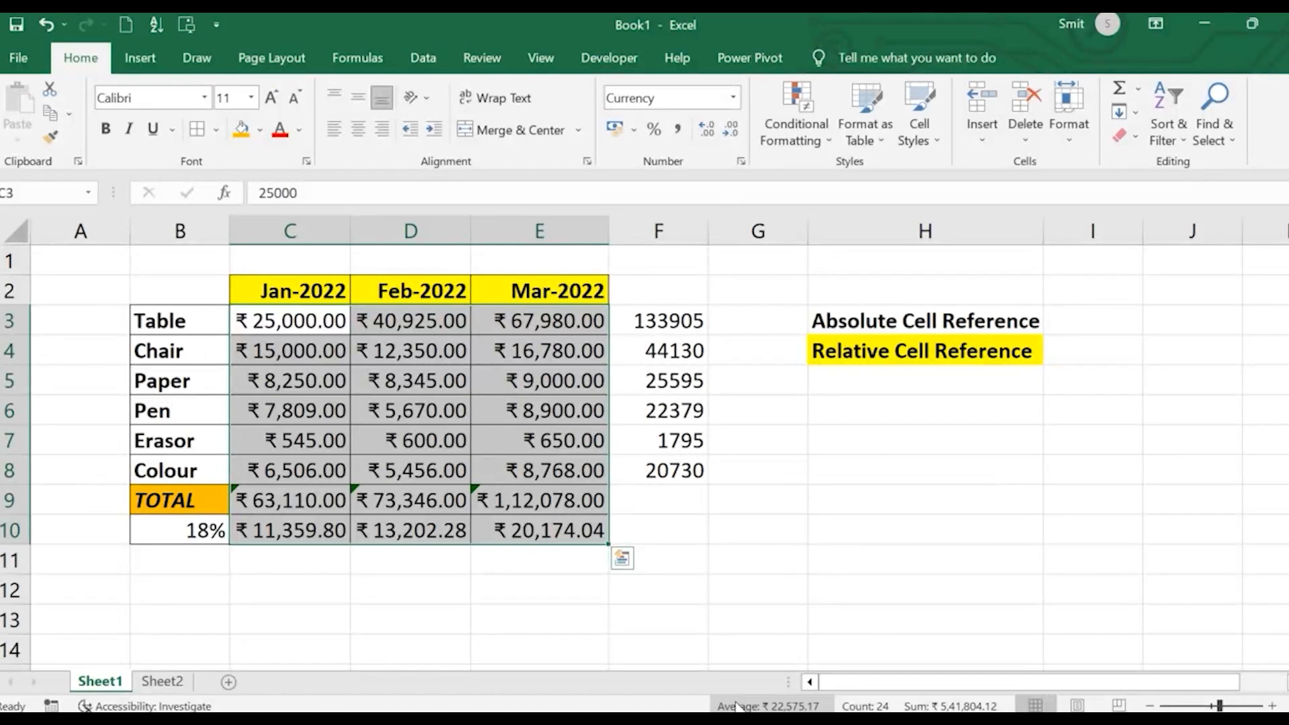
left_click(766, 507)
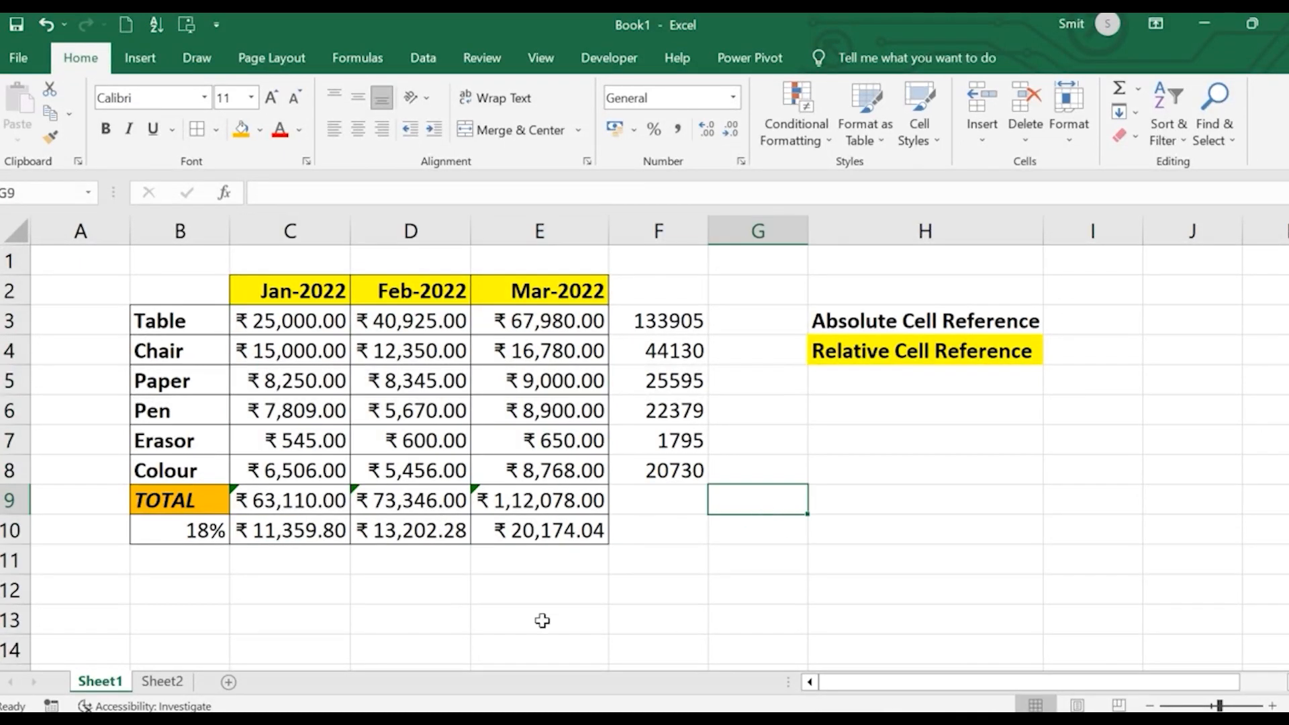
- Make the January to March GST amounts in C10:E10 bold
left_click(292, 502)
left_click_drag(258, 535, 559, 533)
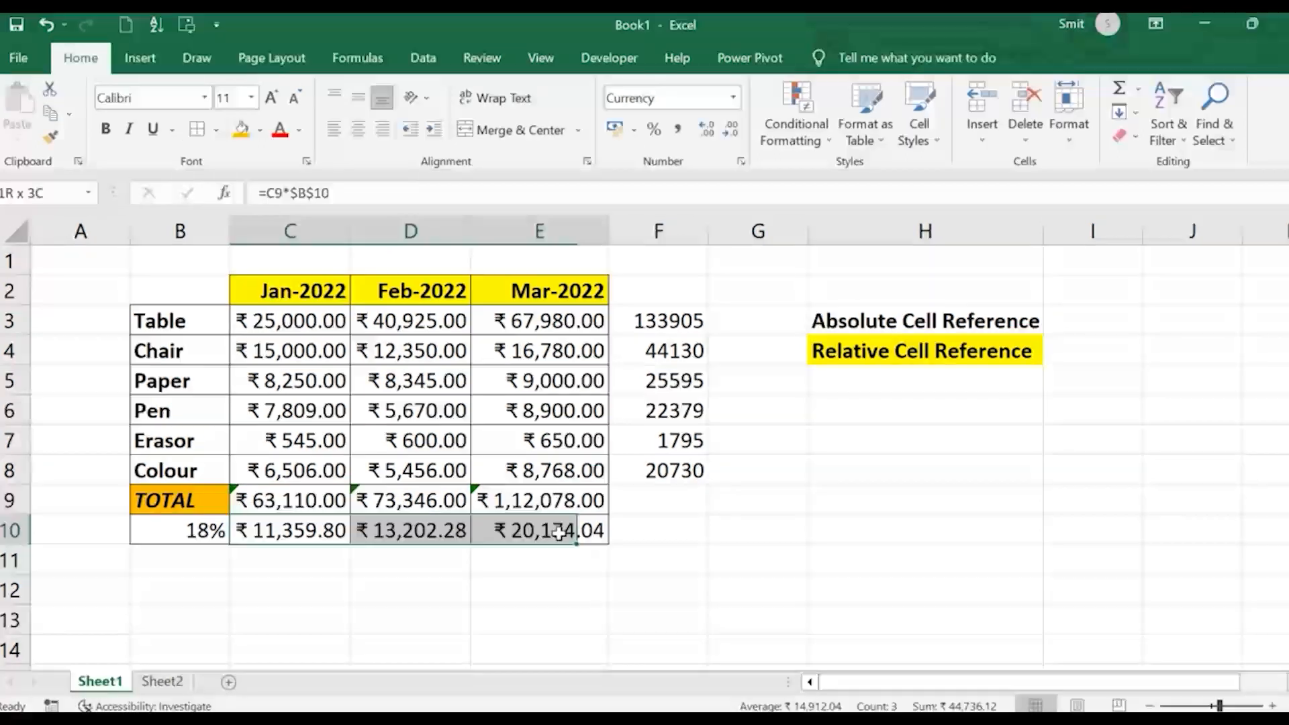
left_click(106, 130)
left_click(755, 579)
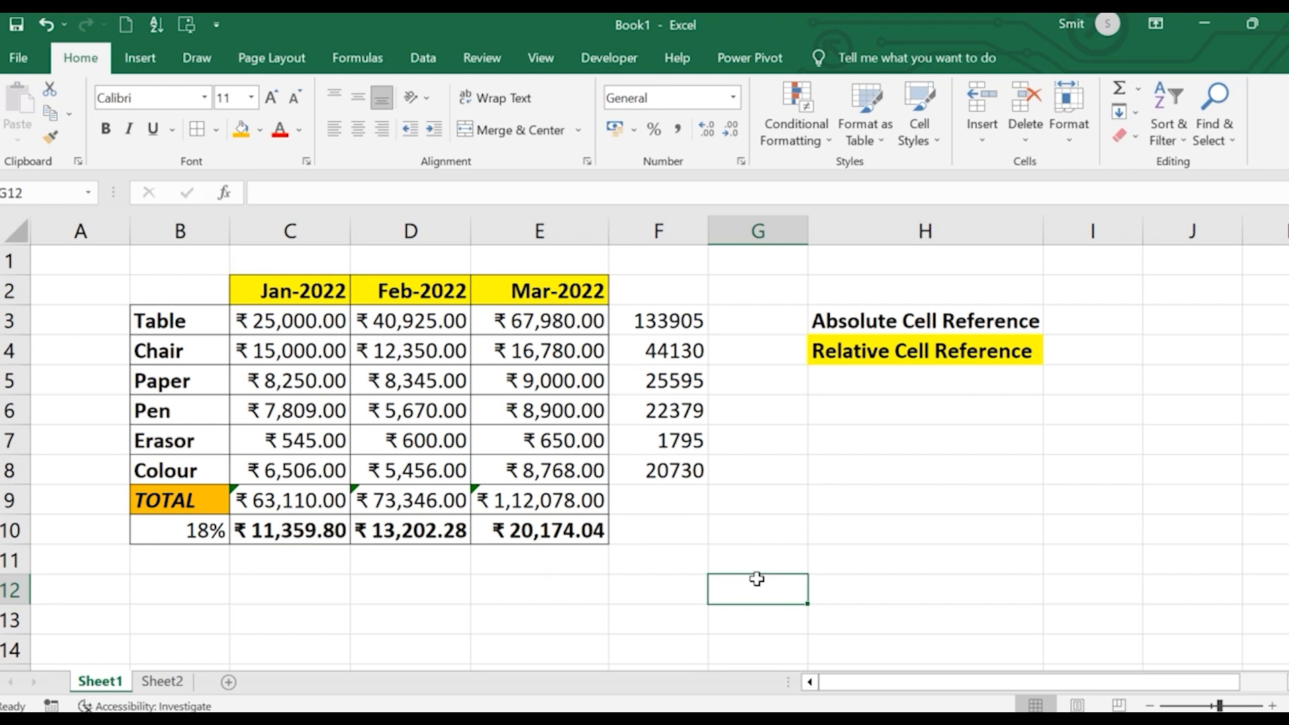
left_click(840, 543)
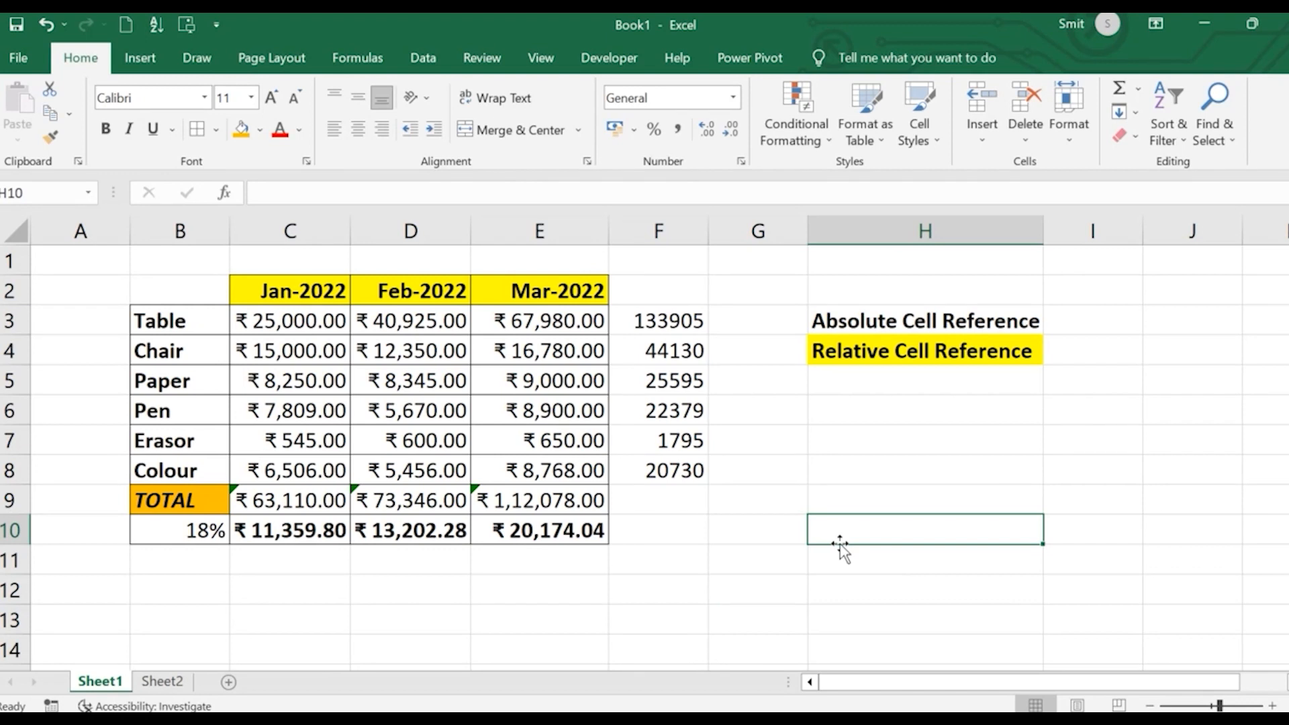